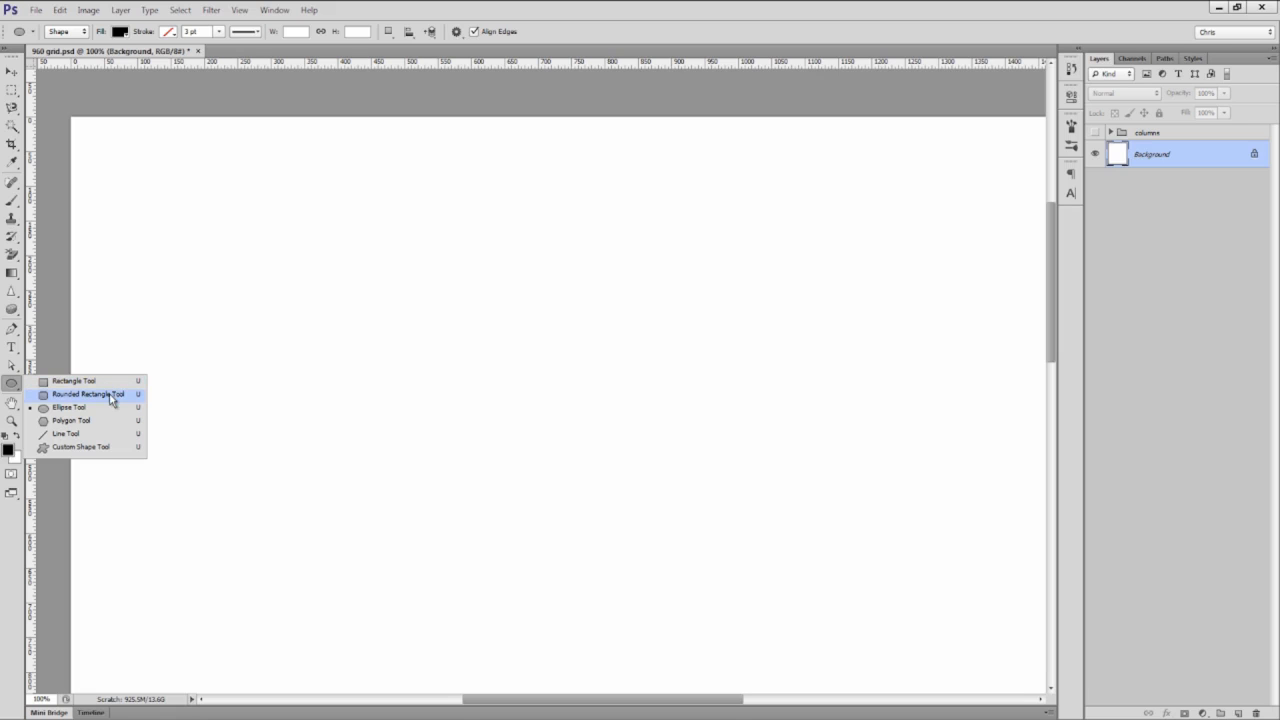
Step: Draw a black rounded rectangle about 370 px wide and 110 px high with a 5 px corner radius, and hide its path outline
{"action": "left_click", "coordinate": [111, 399]}
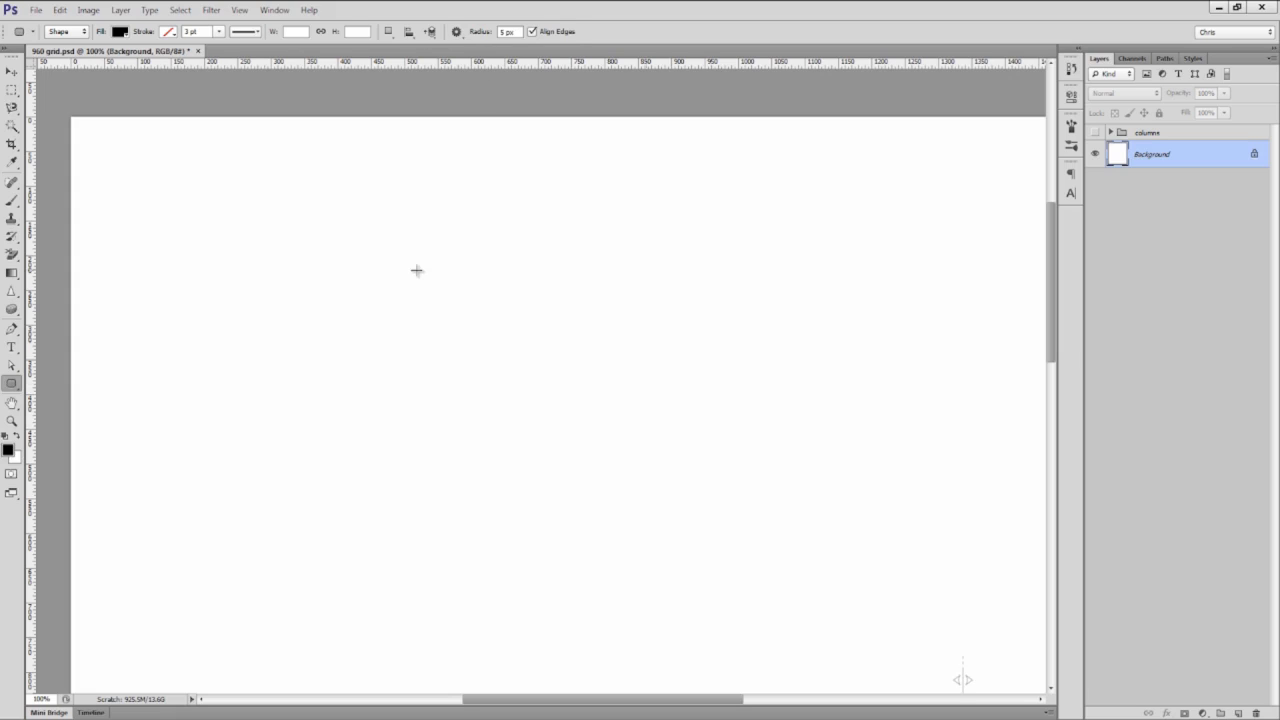
{"action": "left_click_drag", "start_coordinate": [475, 291], "coordinate": [633, 338]}
{"action": "key", "text": "v"}
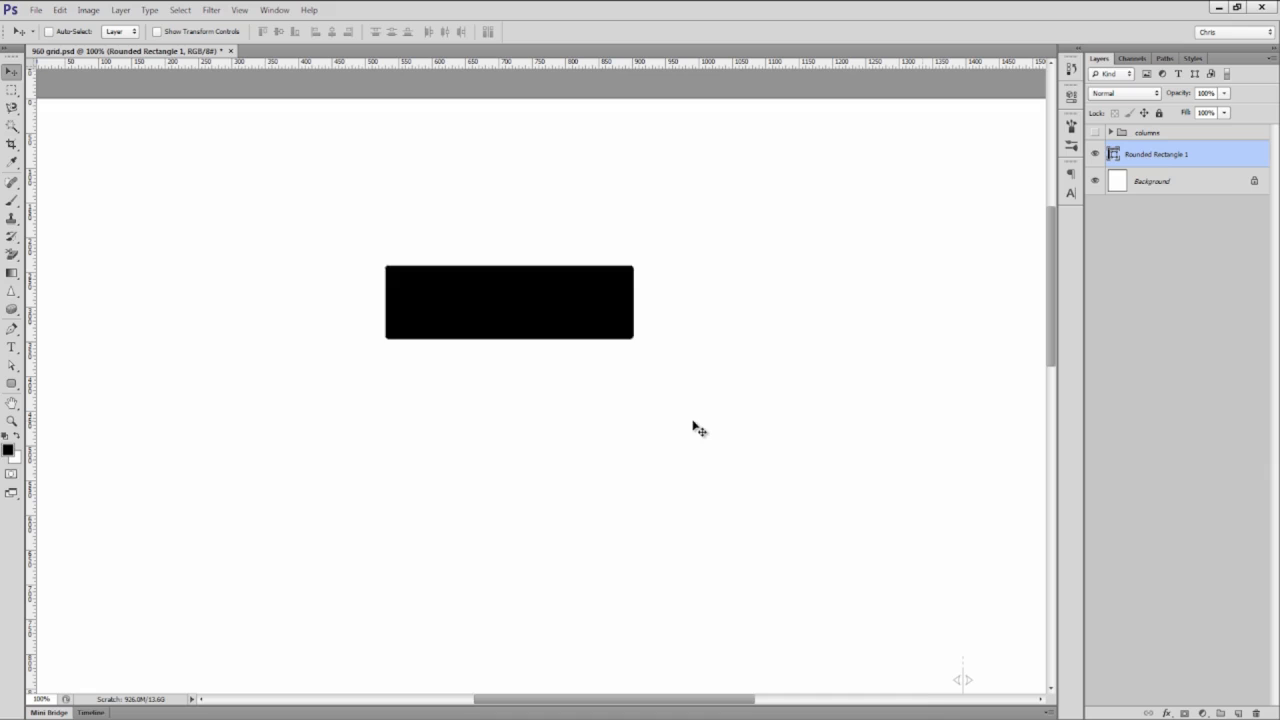
{"action": "key", "text": "ctrl+shift+h"}
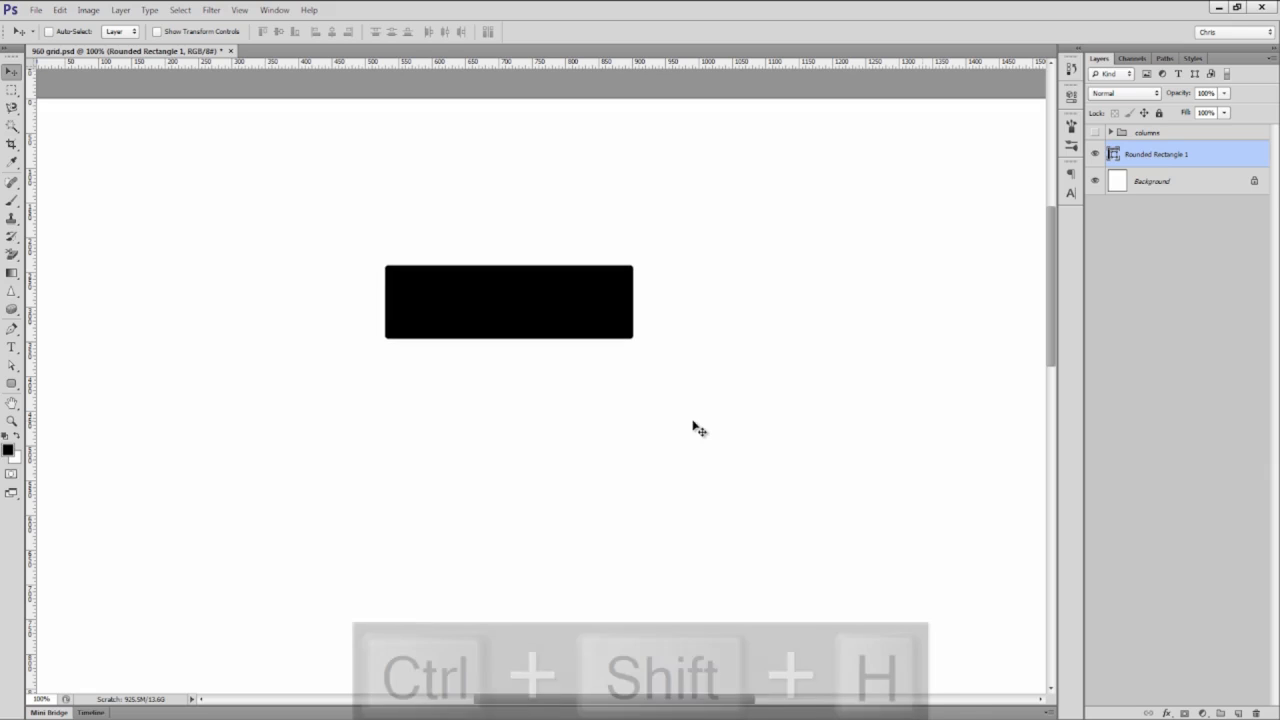
Step: Add a Gradient Overlay to the rounded rectangle using the bright-to-dark red gradient preset
{"action": "left_click", "coordinate": [1168, 713]}
{"action": "left_click", "coordinate": [1185, 665]}
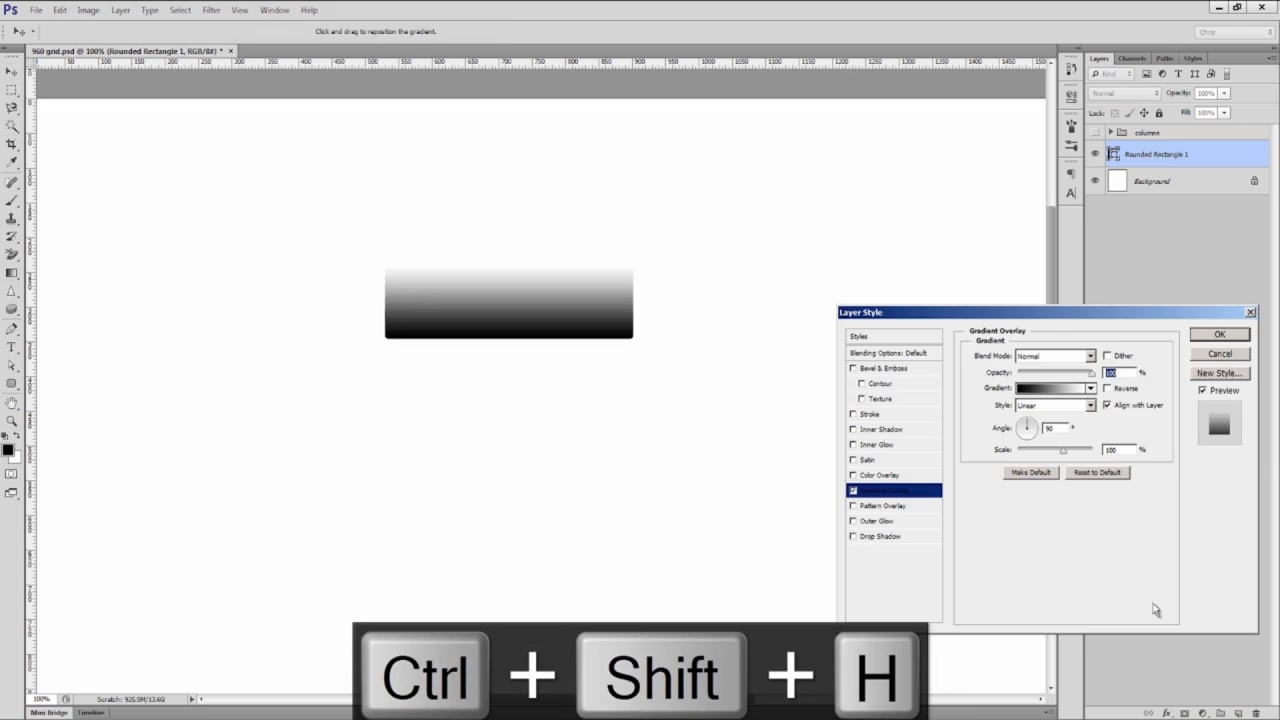
{"action": "left_click", "coordinate": [1074, 390]}
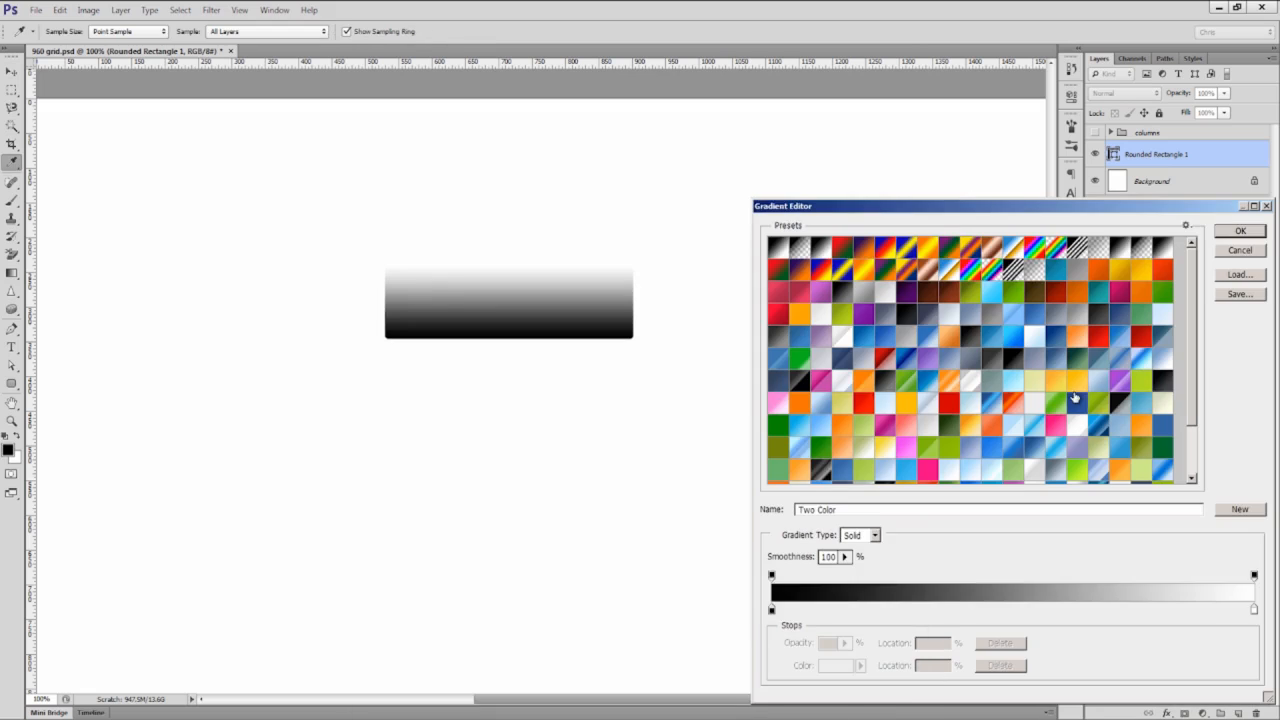
{"action": "left_click", "coordinate": [1140, 340]}
{"action": "left_click", "coordinate": [1226, 233]}
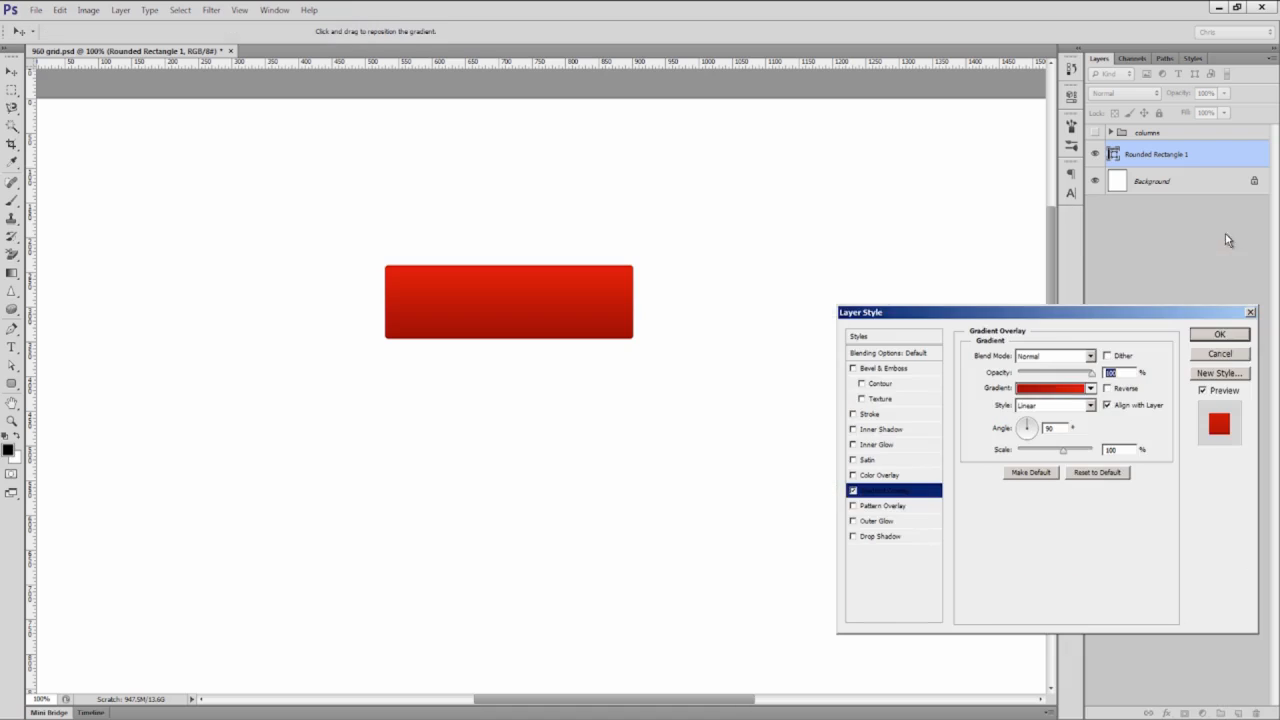
{"action": "left_click", "coordinate": [1219, 334]}
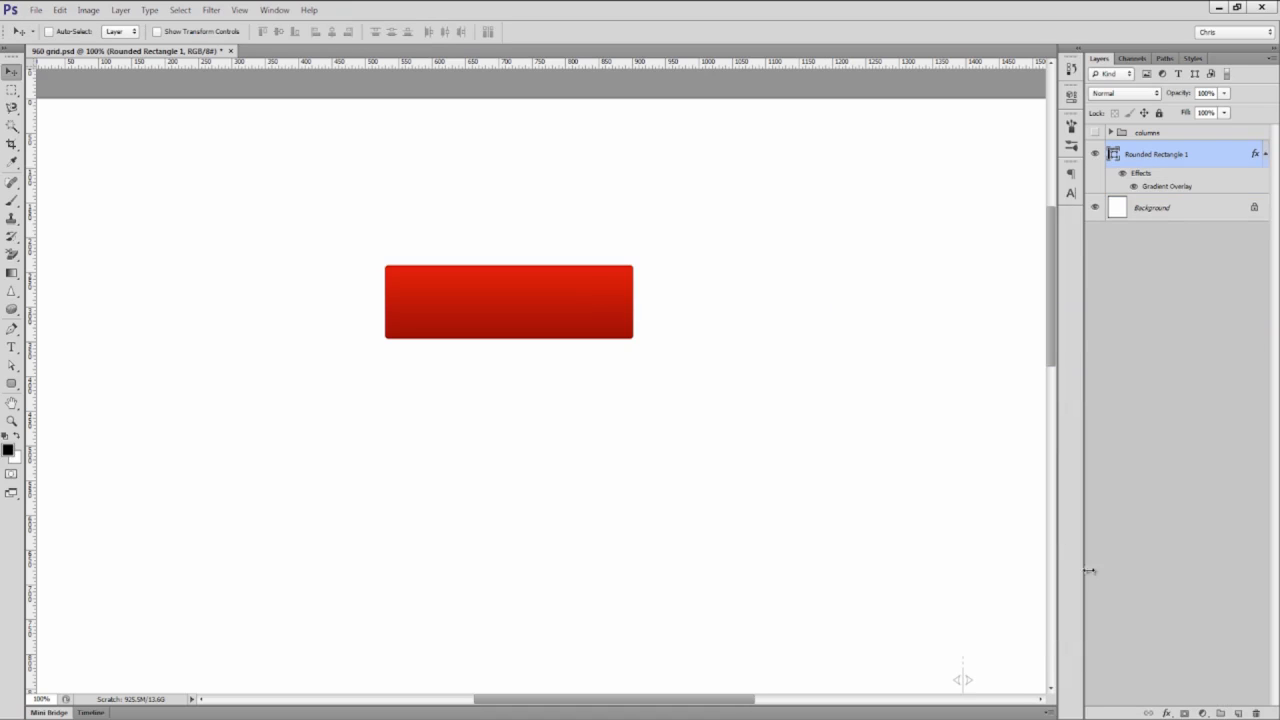
Step: Add an outside Stroke to the rounded rectangle, coloured with the dark red sampled from near its lower right corner
{"action": "left_click", "coordinate": [1166, 712]}
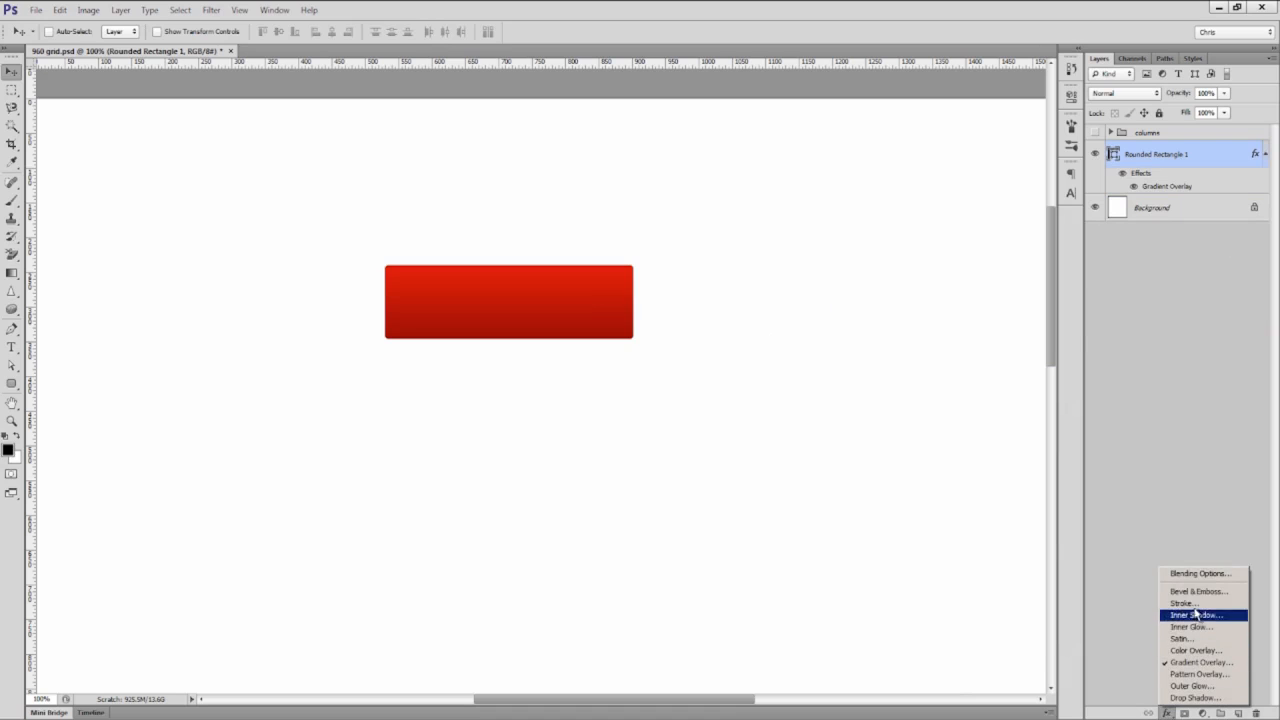
{"action": "left_click", "coordinate": [1184, 603]}
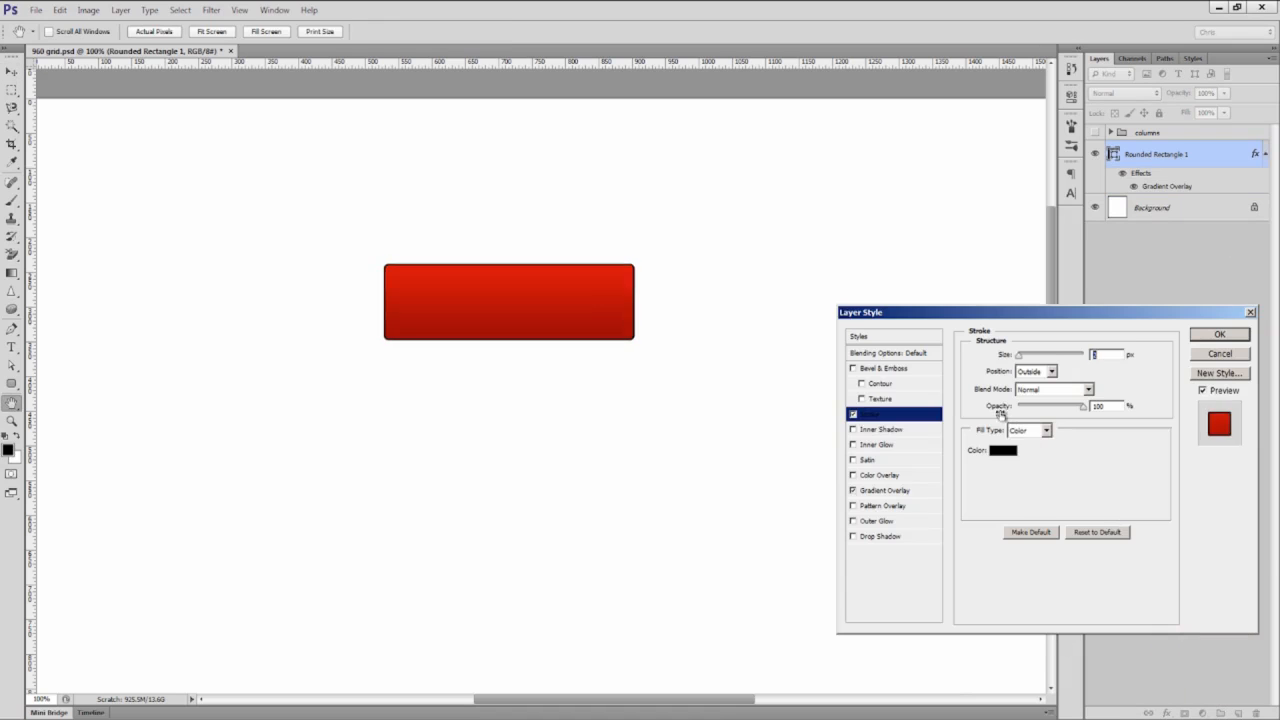
{"action": "left_click", "coordinate": [1002, 449]}
{"action": "left_click", "coordinate": [618, 326]}
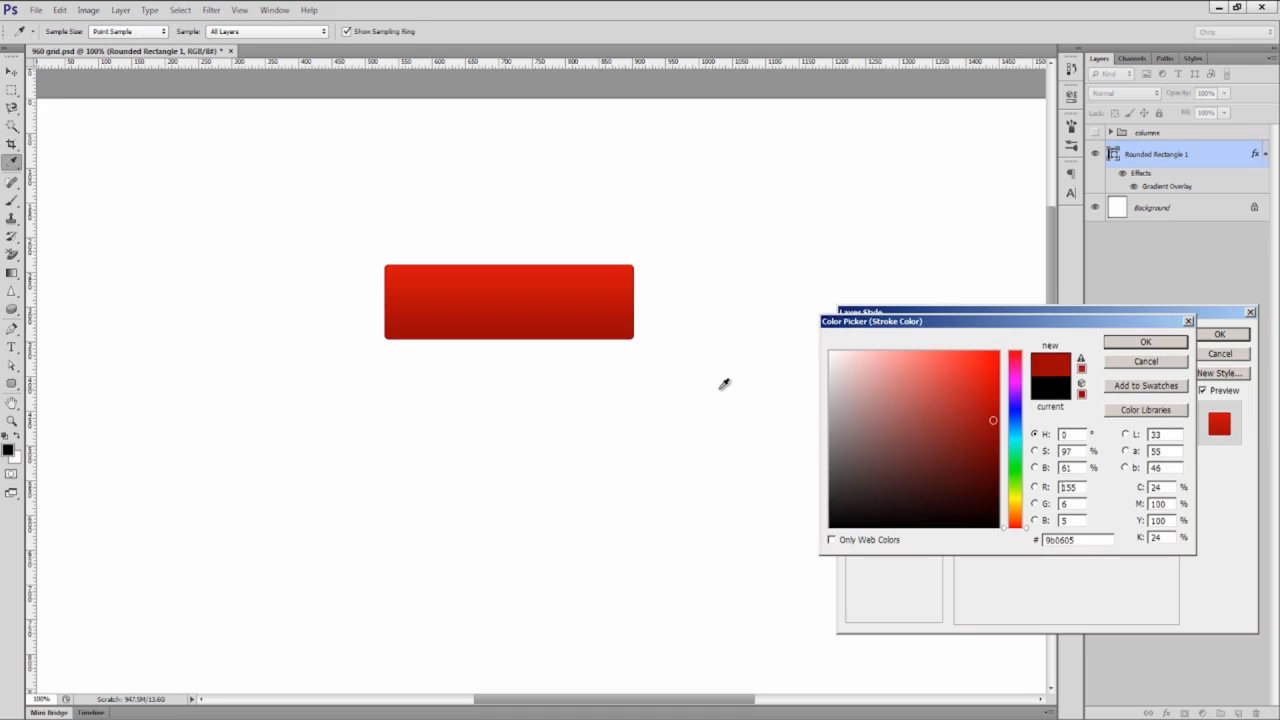
{"action": "left_click", "coordinate": [628, 332]}
{"action": "left_click", "coordinate": [1145, 342]}
Step: Add an Inner Bevel with a dark red shadow colour sampled from the button, apply the styles and collapse the layer's effects list
{"action": "left_click", "coordinate": [895, 368]}
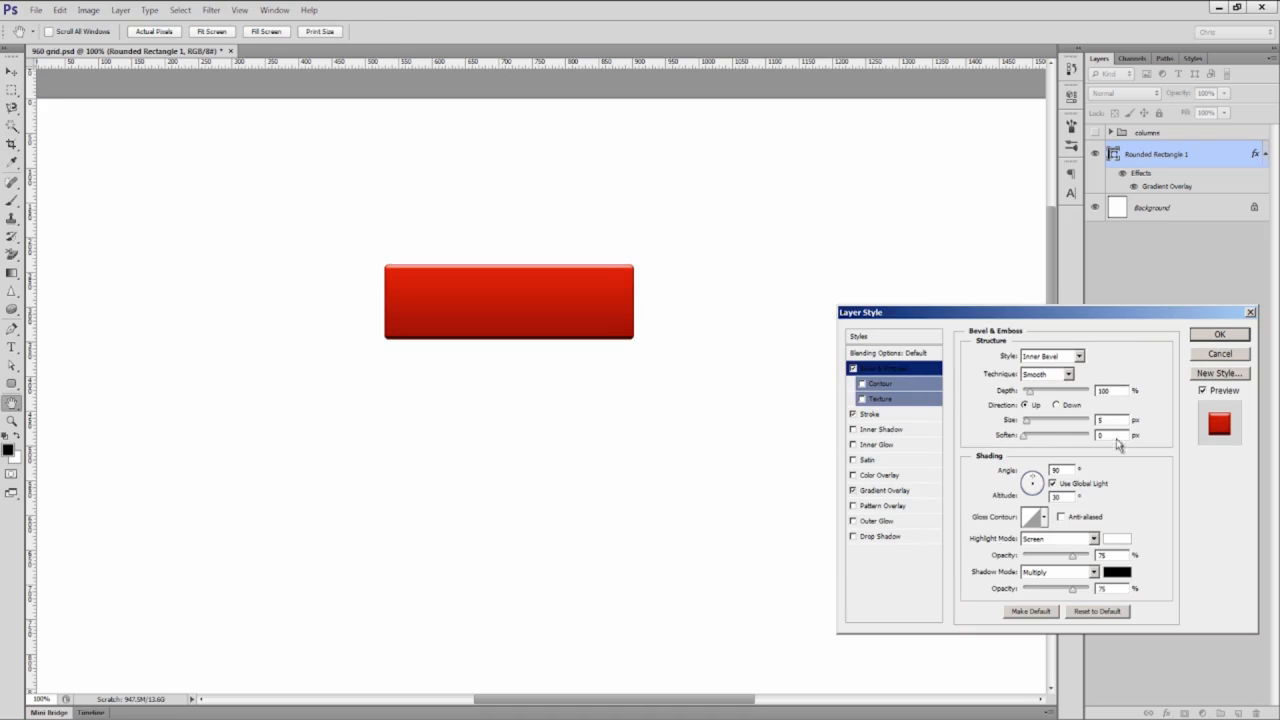
{"action": "left_click", "coordinate": [1117, 572]}
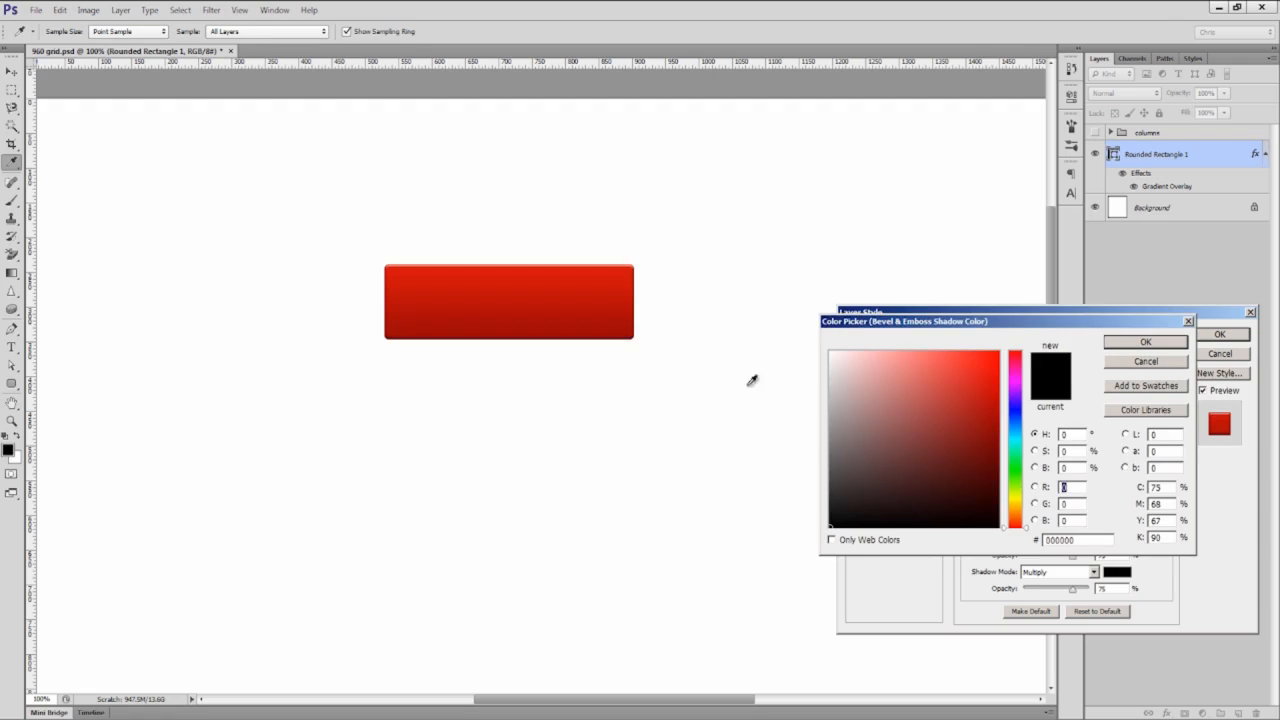
{"action": "left_click", "coordinate": [630, 324]}
{"action": "left_click", "coordinate": [1143, 343]}
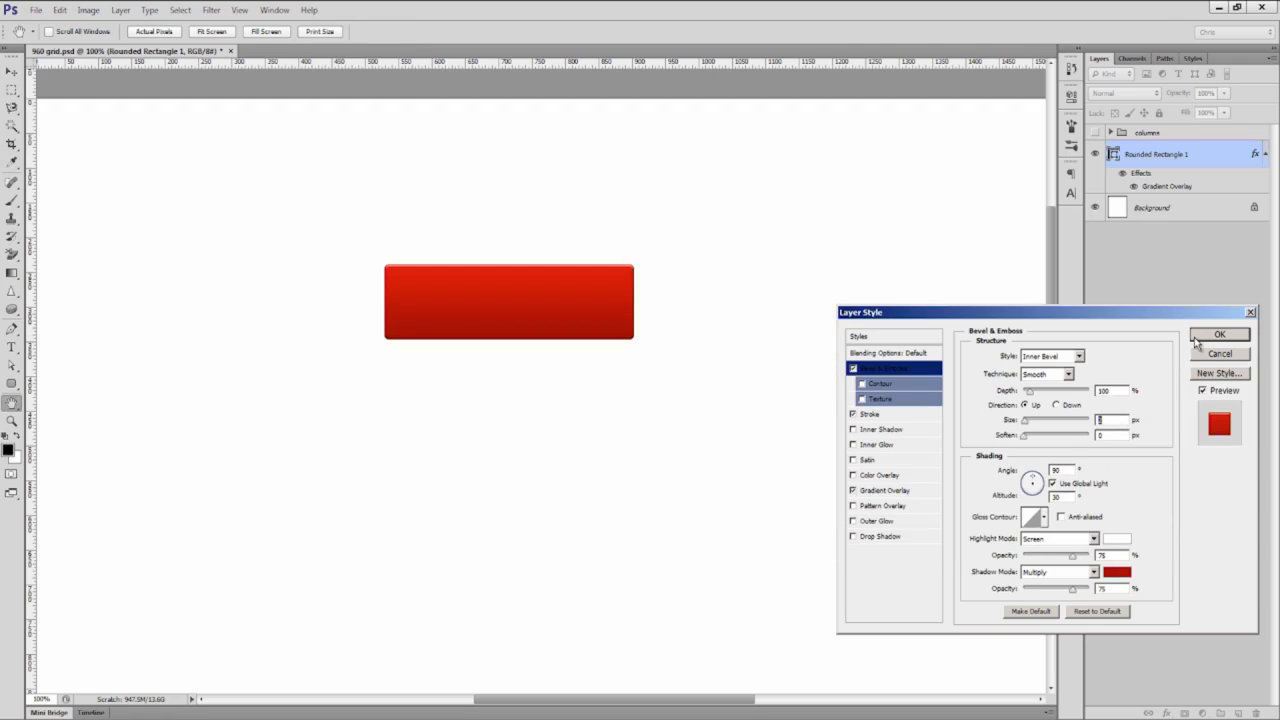
{"action": "left_click", "coordinate": [1199, 342]}
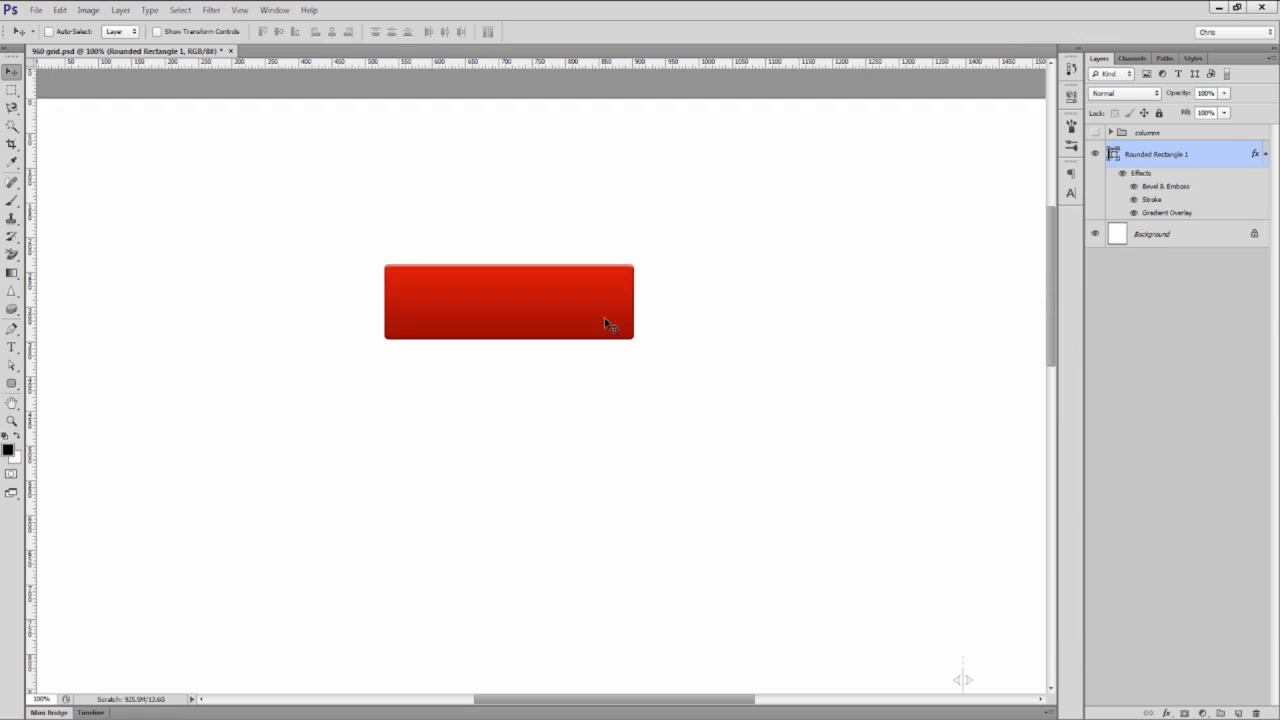
{"action": "left_click", "coordinate": [1264, 156]}
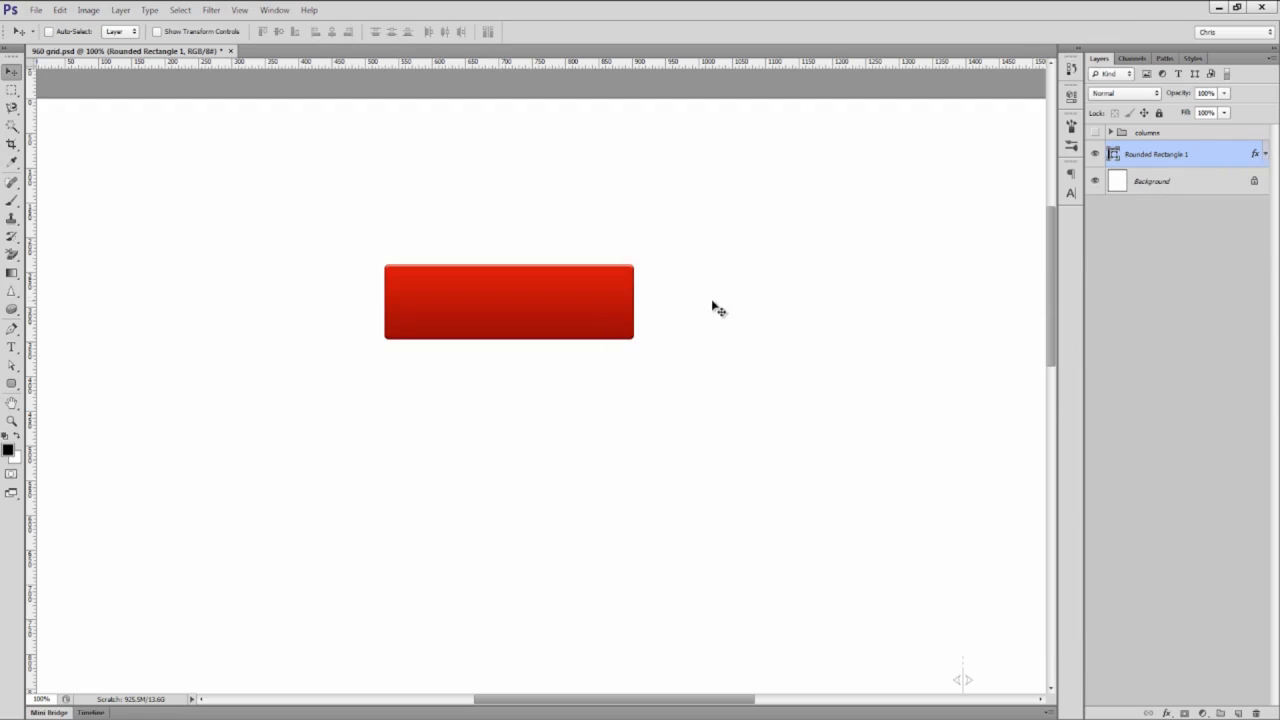
Step: Add the white text "GET STARTED" in Signika Semibold 34 px and position it horizontally centred in the button's upper half
{"action": "key", "text": "t"}
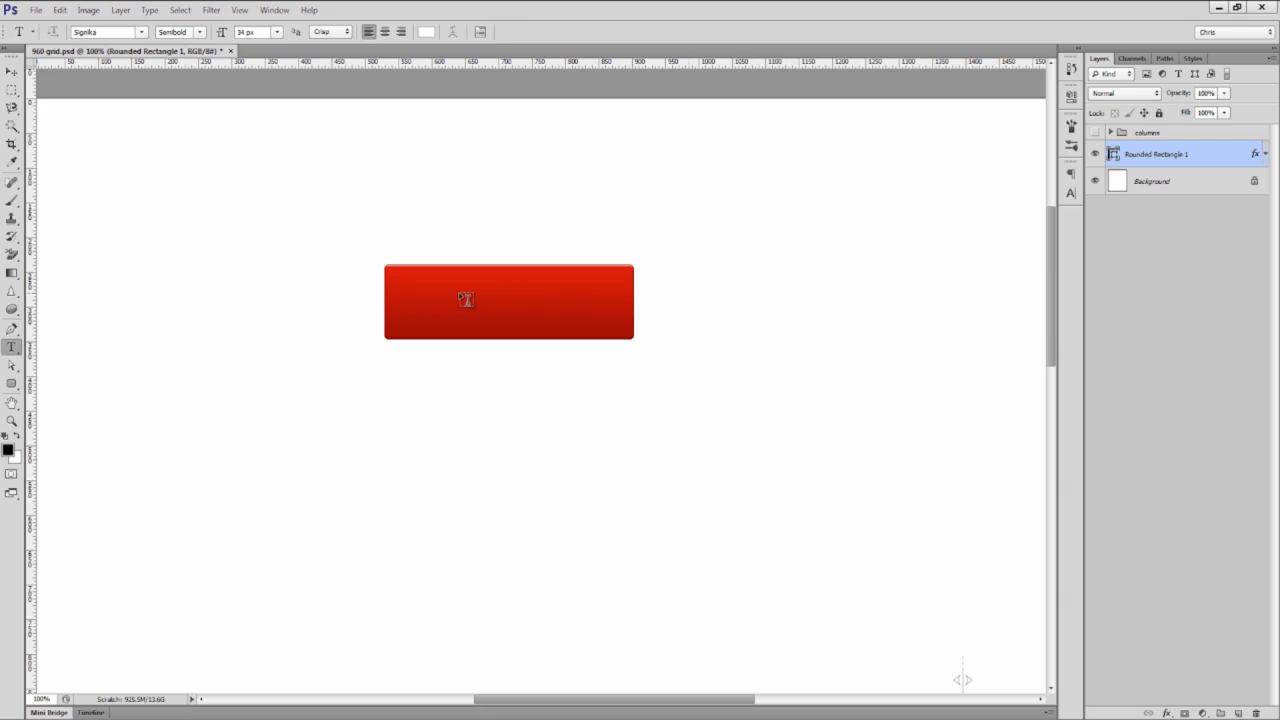
{"action": "left_click", "coordinate": [452, 292]}
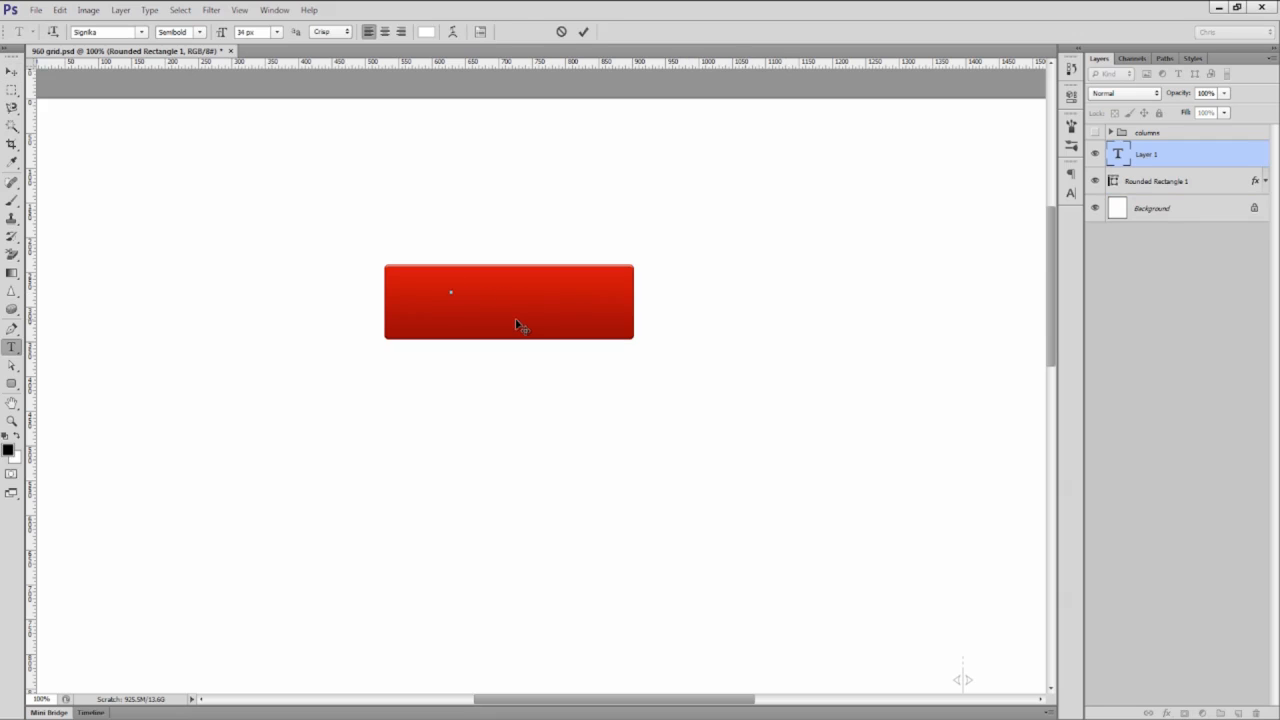
{"action": "type", "text": "GET STARTED"}
{"action": "key", "text": "ctrl+Return"}
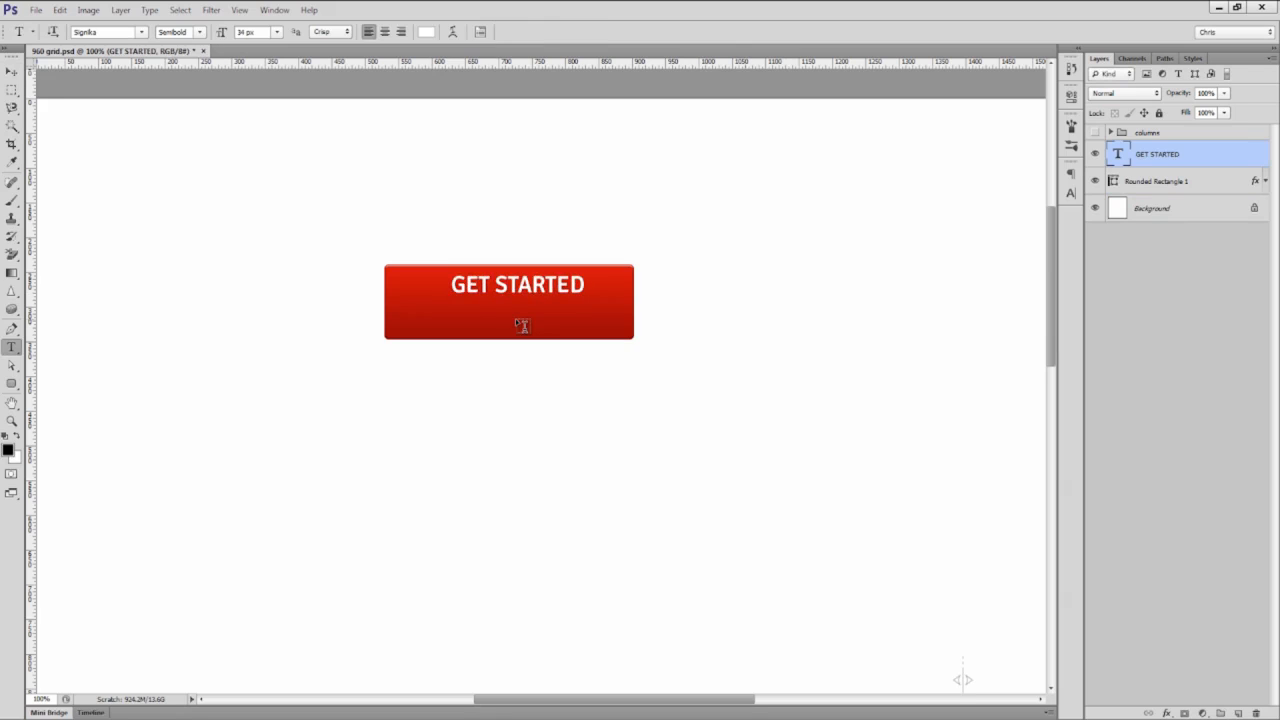
{"action": "key", "text": "v"}
{"action": "left_click_drag", "start_coordinate": [578, 286], "coordinate": [567, 293]}
{"action": "left_click", "coordinate": [1071, 192]}
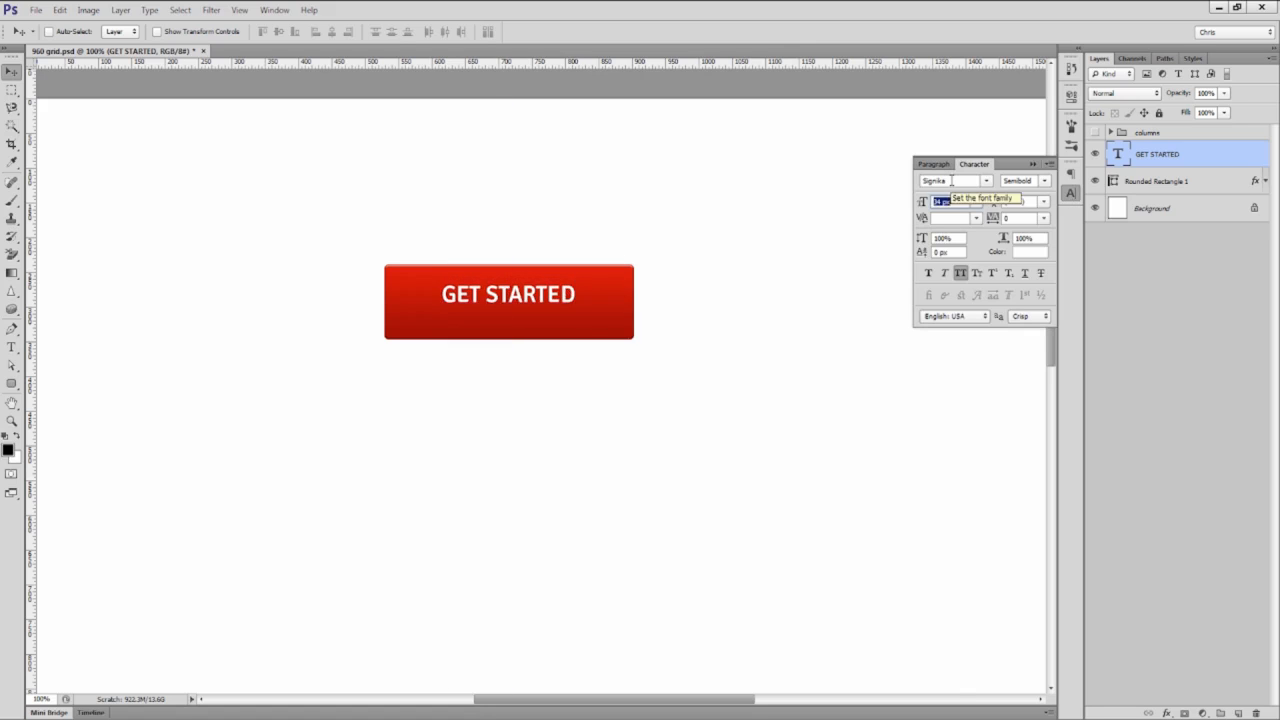
{"action": "left_click", "coordinate": [1043, 181]}
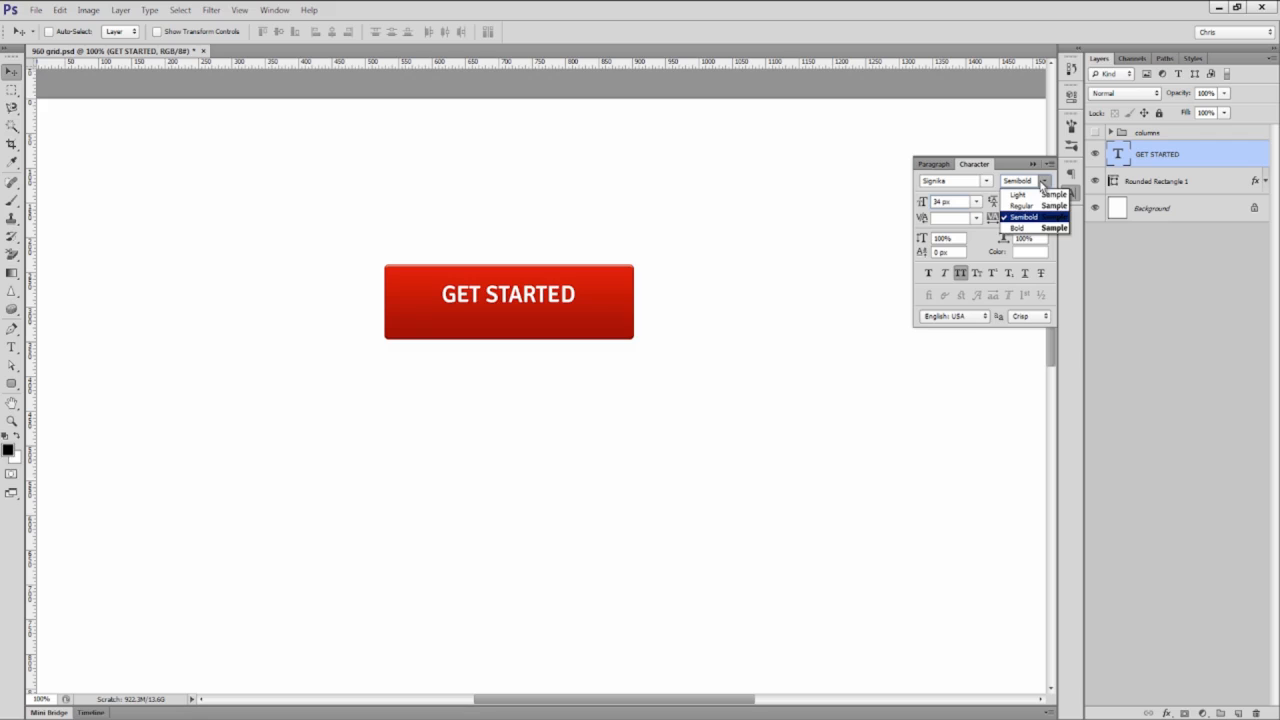
{"action": "left_click", "coordinate": [1043, 183]}
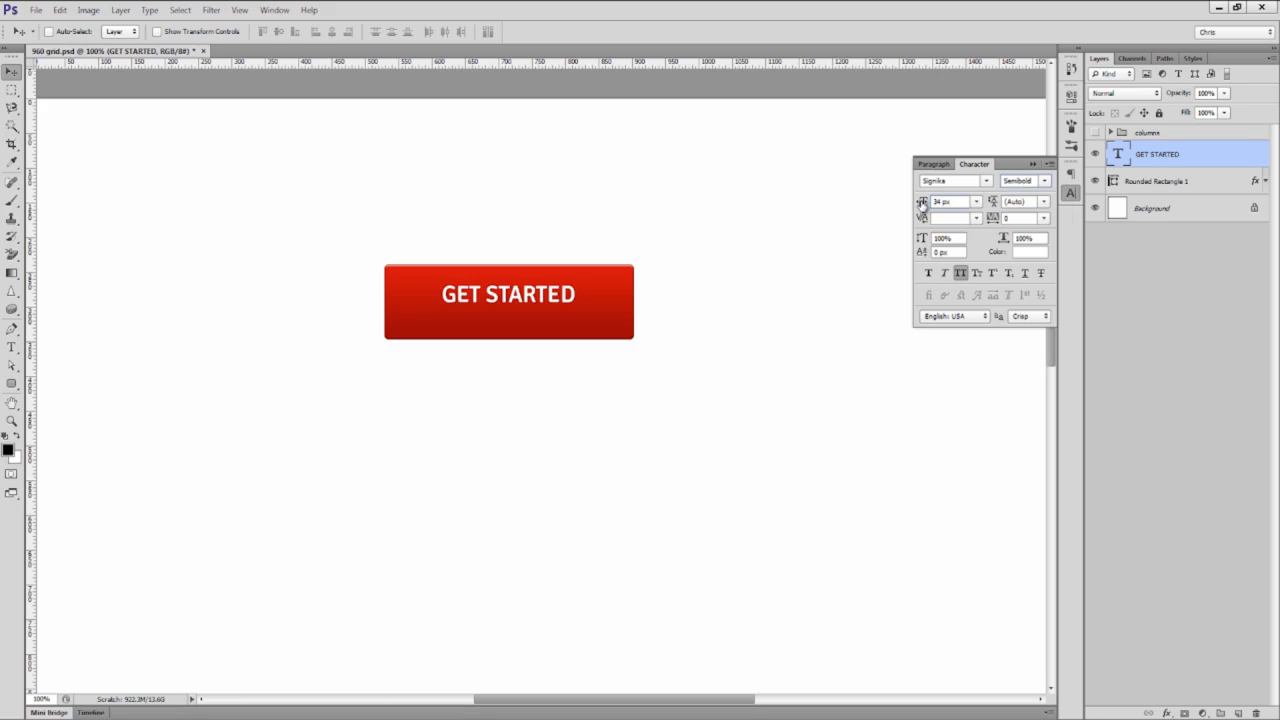
{"action": "left_click", "coordinate": [1071, 192]}
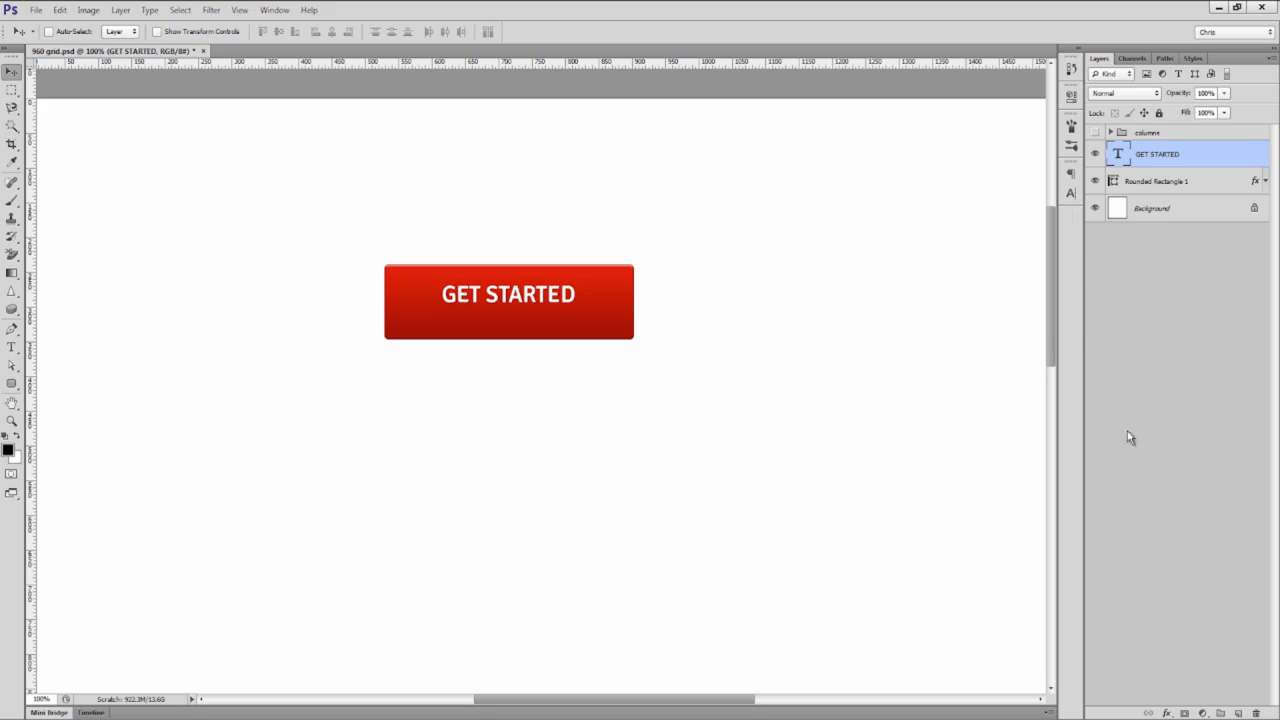
Step: Add a Drop Shadow to the "GET STARTED" text in the dark red 920706 sampled from the button
{"action": "left_click", "coordinate": [1166, 713]}
{"action": "left_click", "coordinate": [1190, 694]}
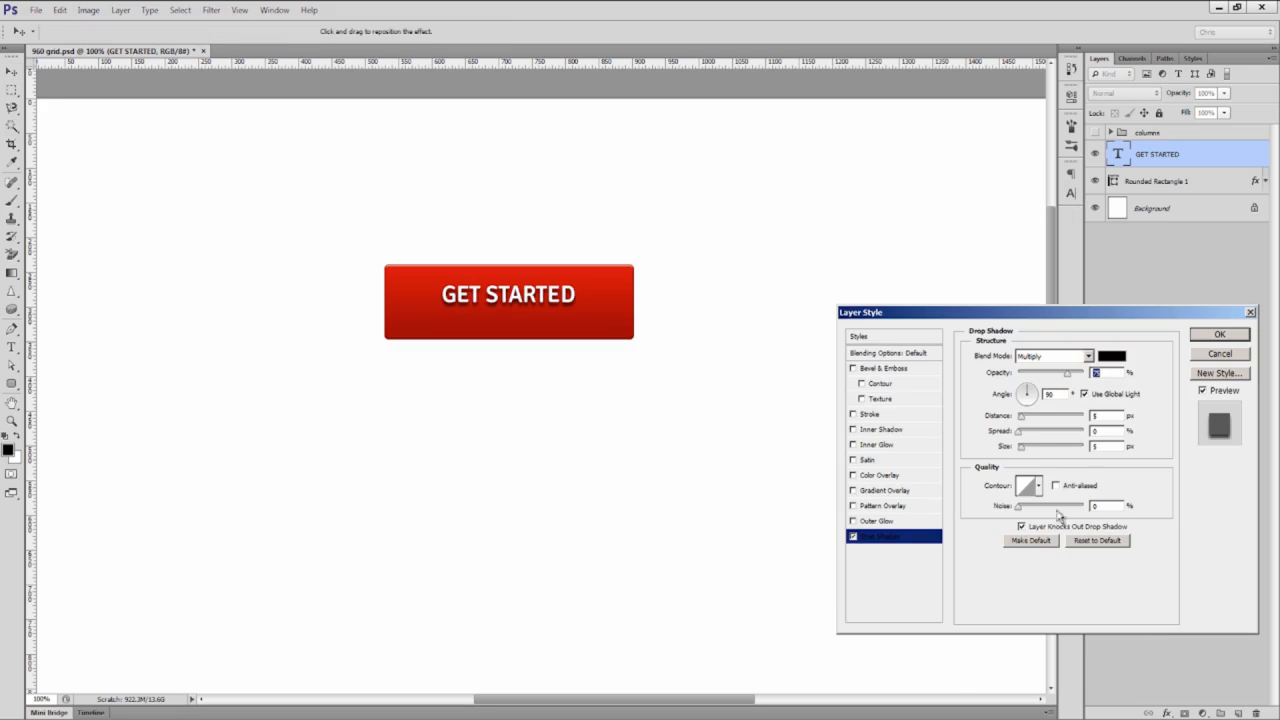
{"action": "left_click", "coordinate": [1111, 356]}
{"action": "left_click", "coordinate": [631, 326]}
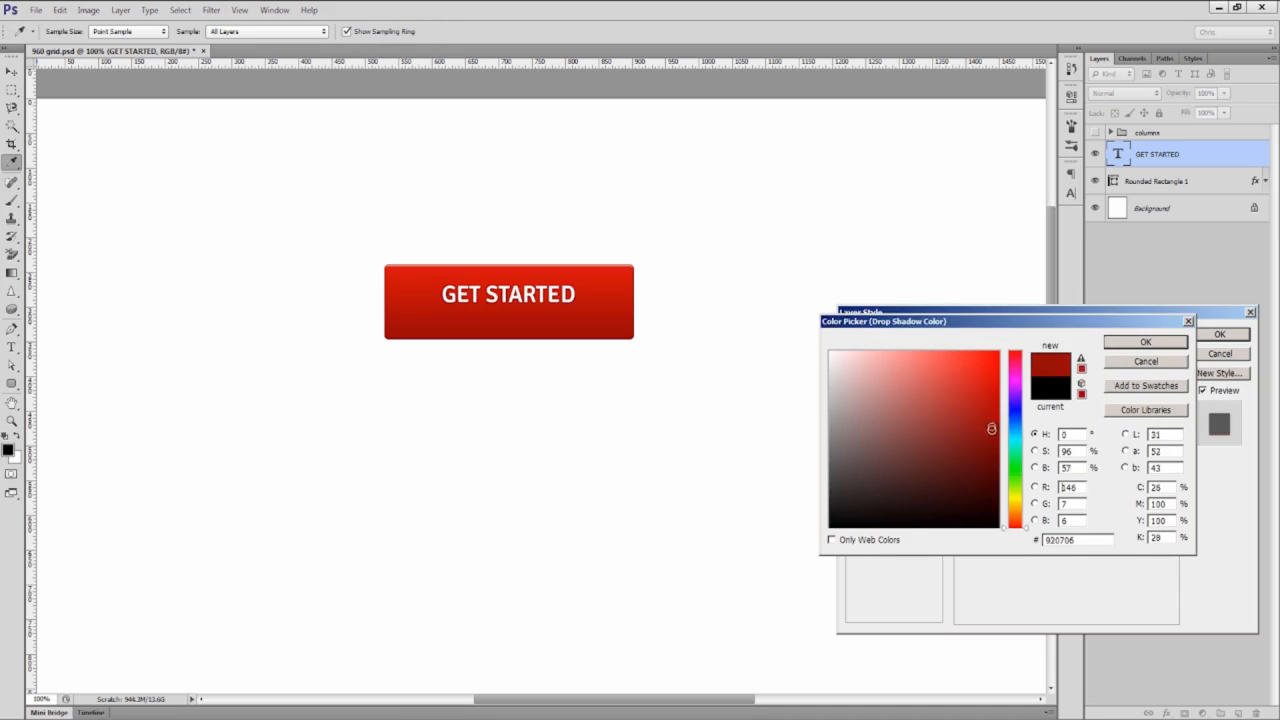
{"action": "left_click", "coordinate": [1146, 342]}
{"action": "left_click", "coordinate": [1220, 334]}
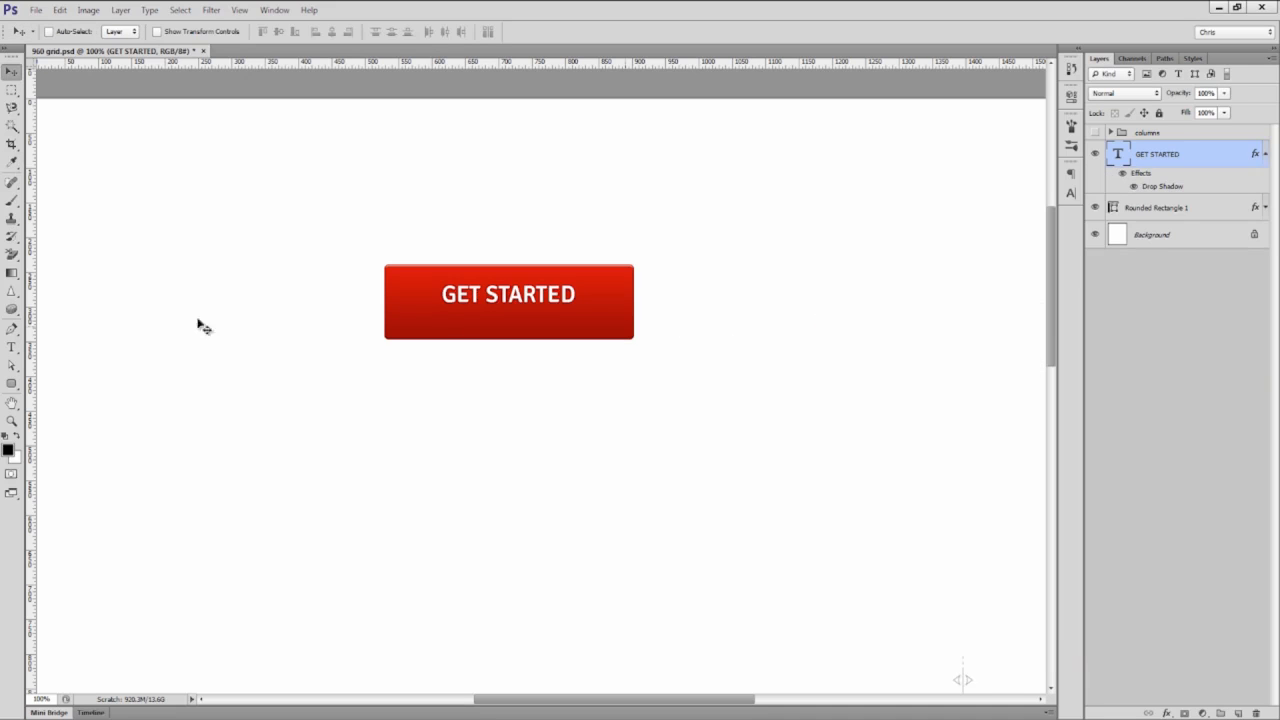
Step: Duplicate the "GET STARTED" text directly below itself and change the copy to read "Sign up now! Get 50% Off"
{"action": "key", "text": "ctrl+space"}
{"action": "left_click_drag", "start_coordinate": [454, 301], "coordinate": [480, 350]}
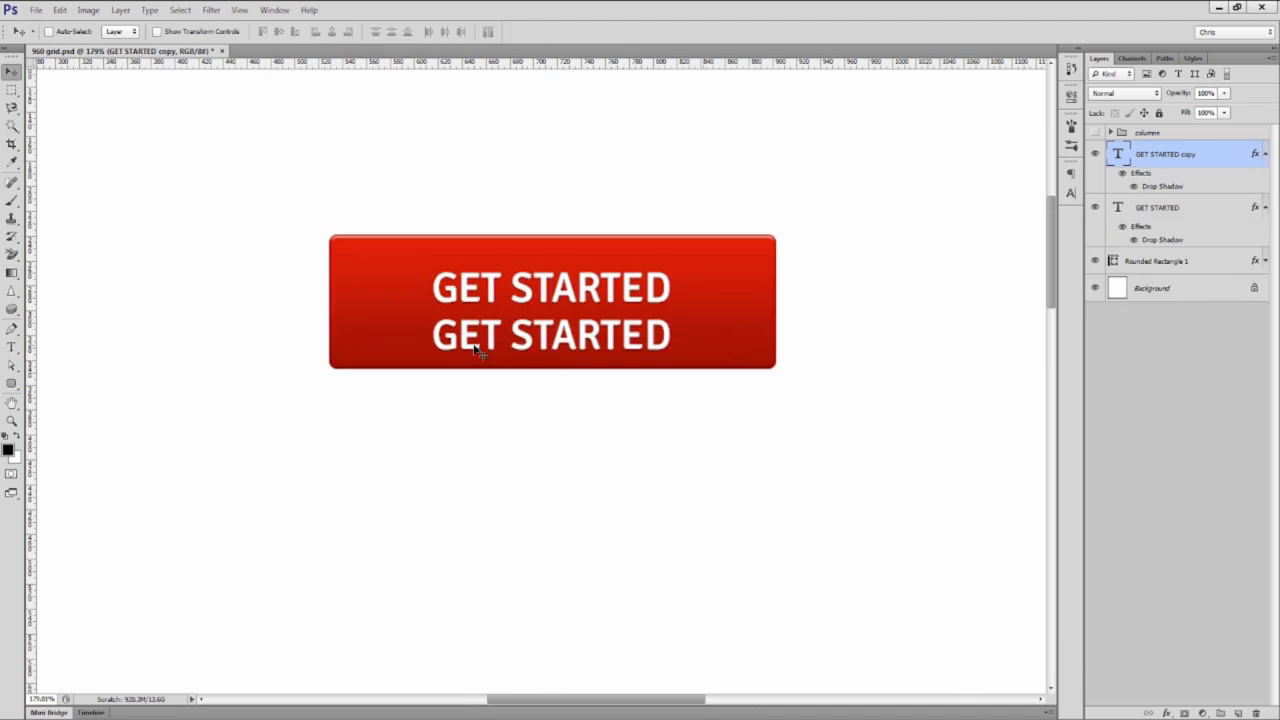
{"action": "key", "text": "t"}
{"action": "left_click", "coordinate": [473, 333]}
{"action": "key", "text": "ctrl+a"}
{"action": "type", "text": "SIGN "}
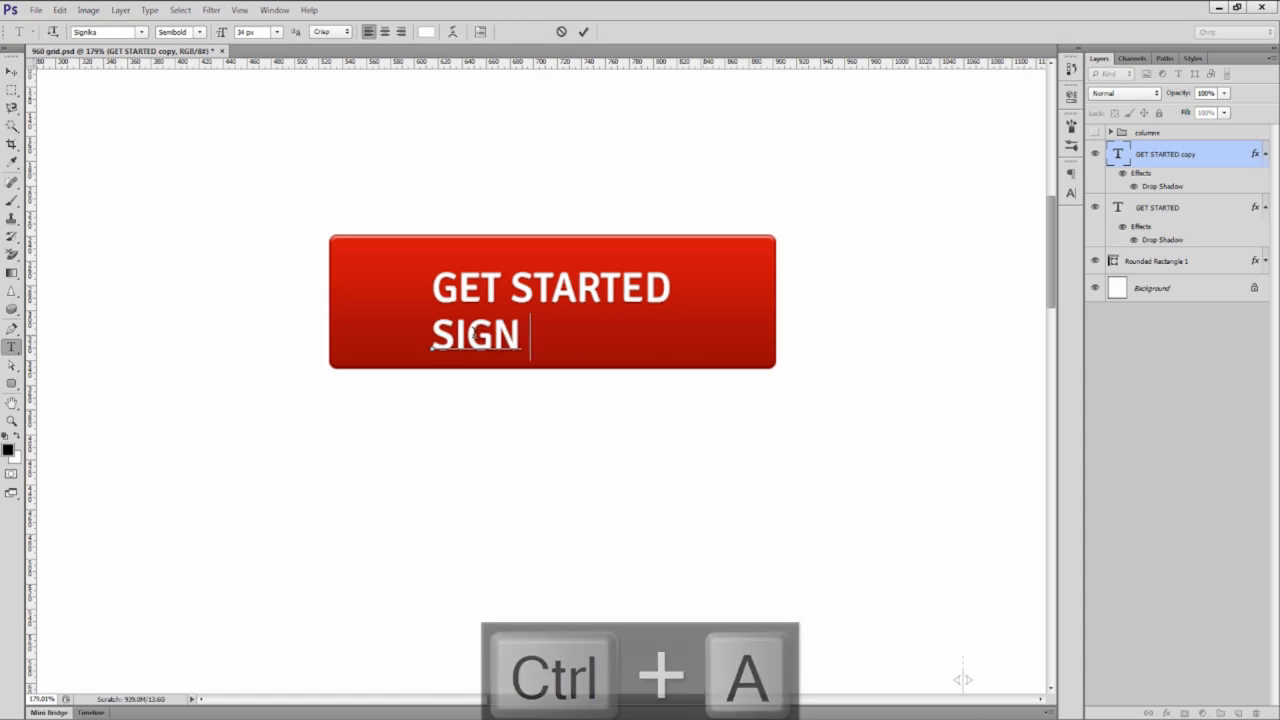
{"action": "type", "text": "UP NOW! GE"}
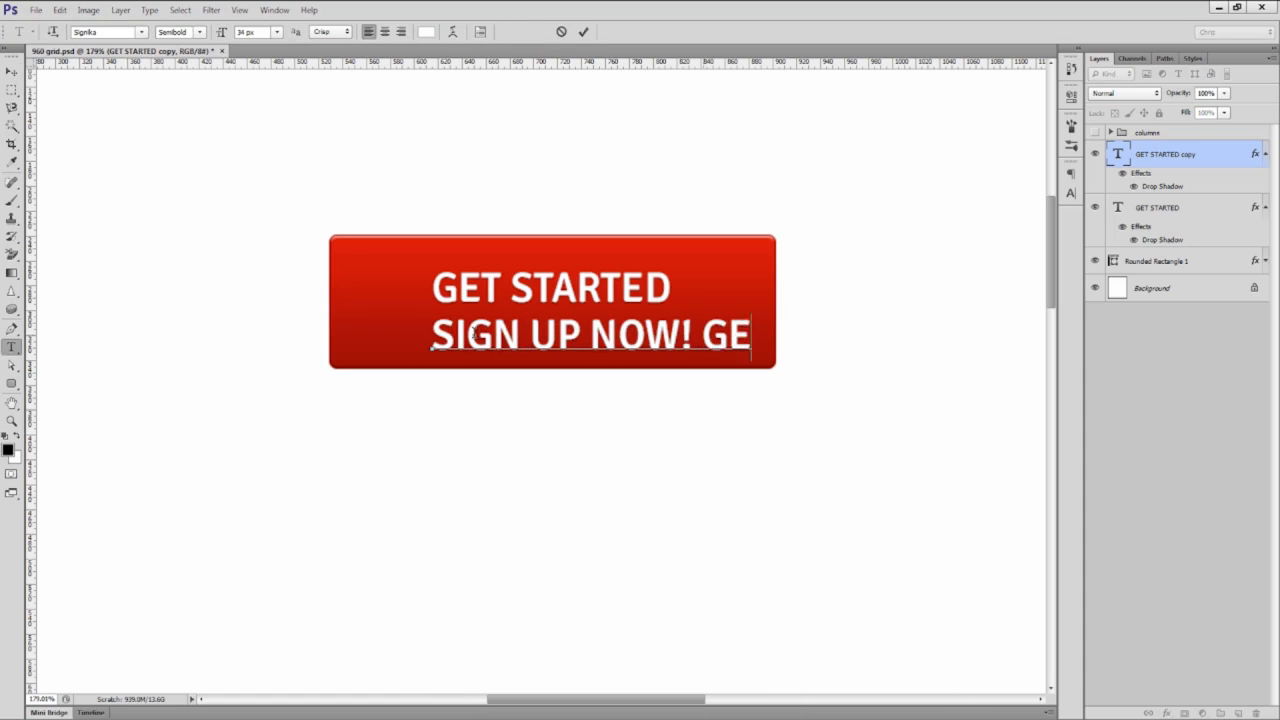
{"action": "type", "text": "T 50% OFF"}
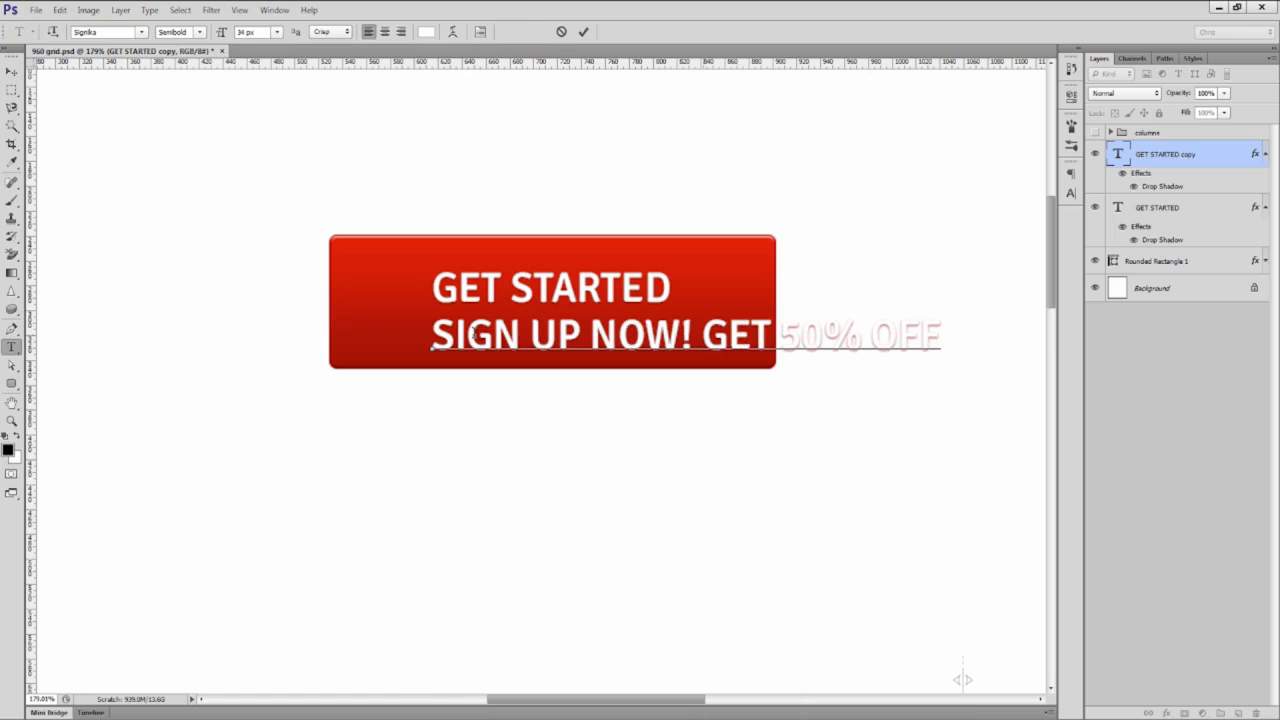
{"action": "key", "text": "ctrl+Return"}
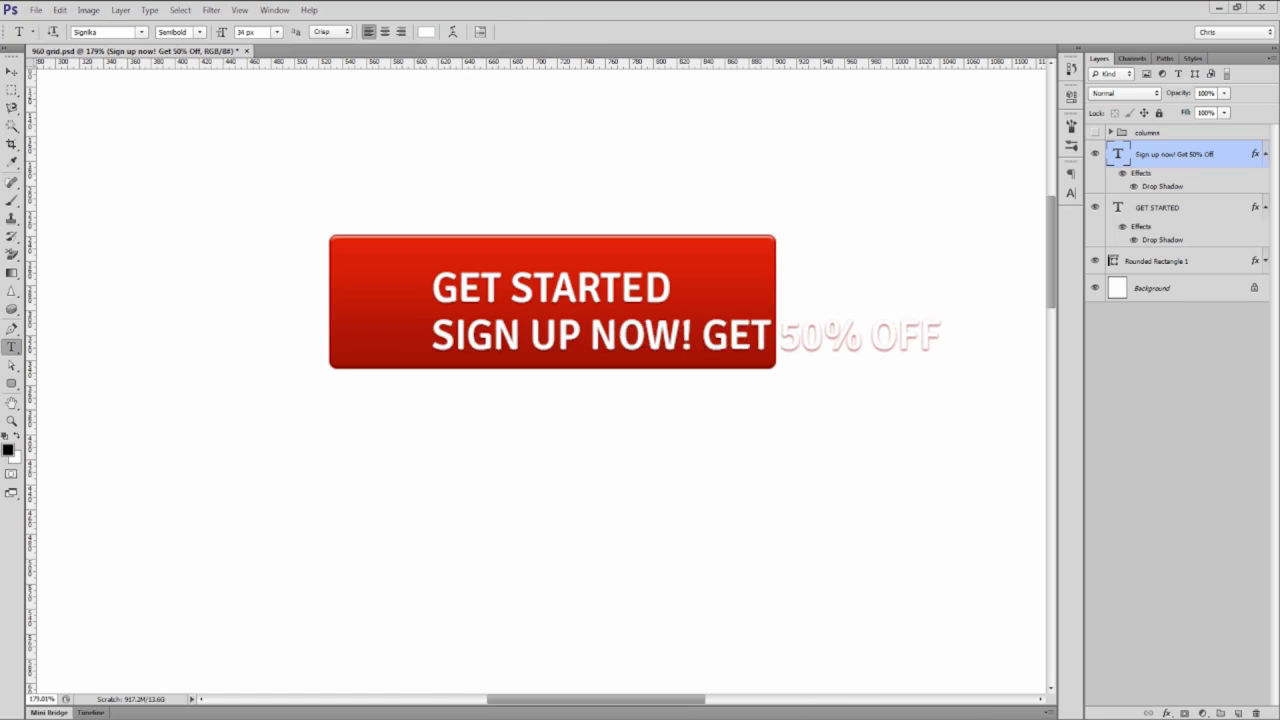
Step: Set the "Sign up now! Get 50% Off" text to Signika Regular at 26 px
{"action": "key", "text": "v"}
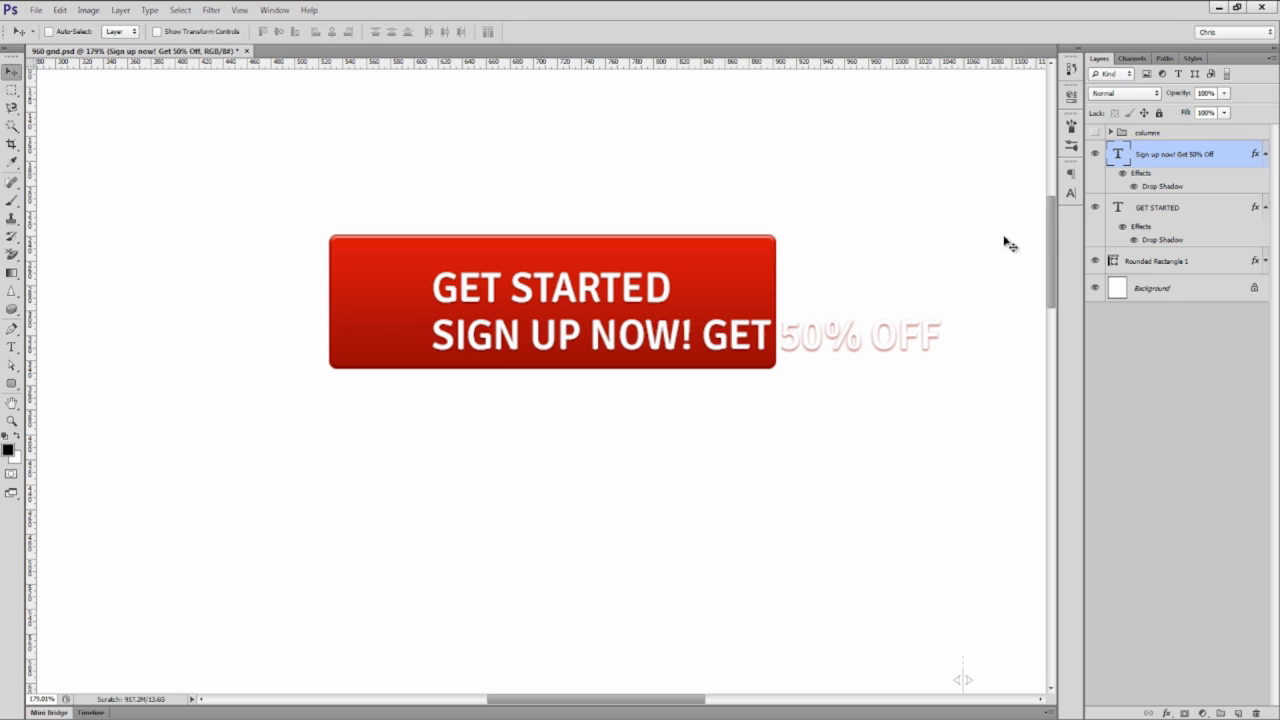
{"action": "left_click", "coordinate": [1070, 195]}
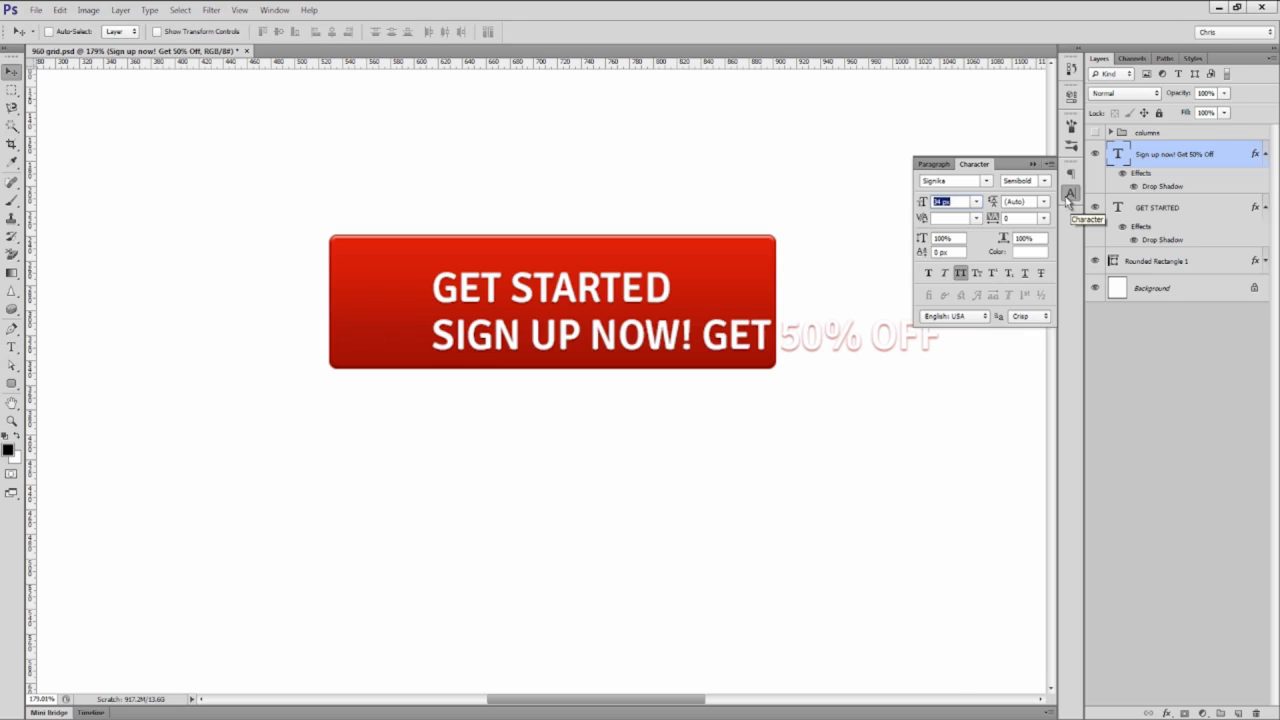
{"action": "left_click", "coordinate": [1044, 181]}
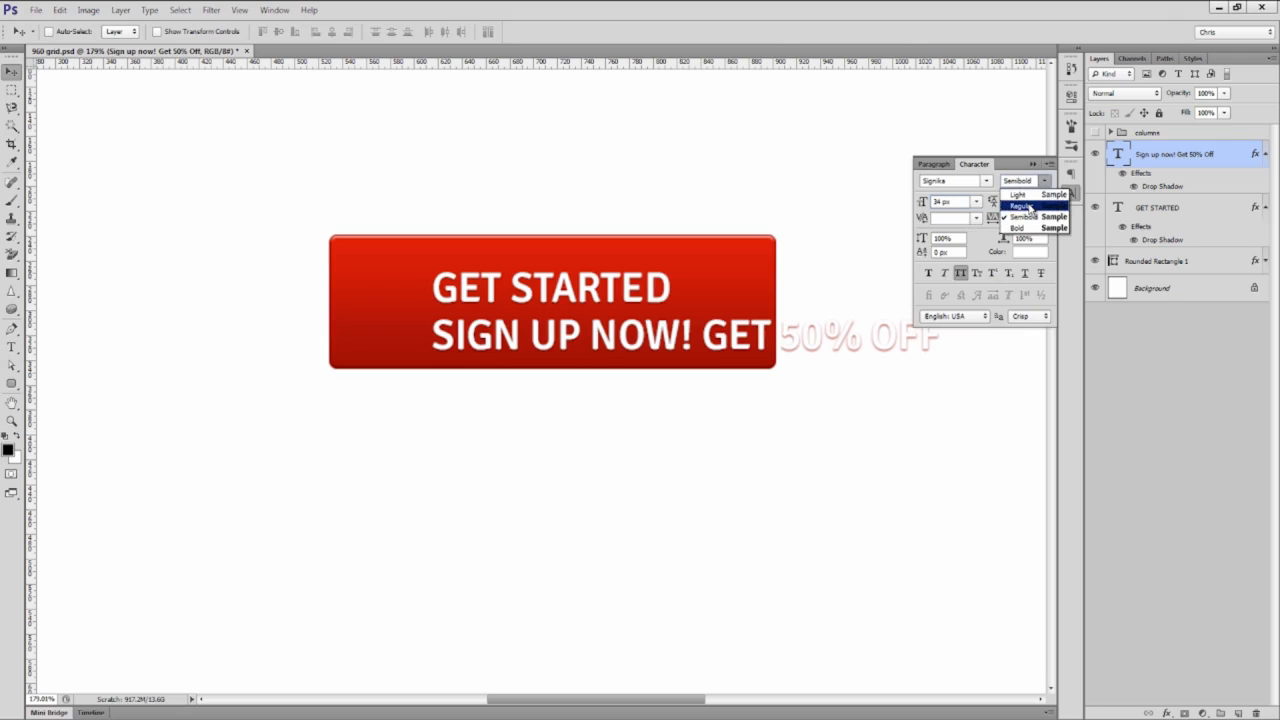
{"action": "left_click", "coordinate": [1030, 207]}
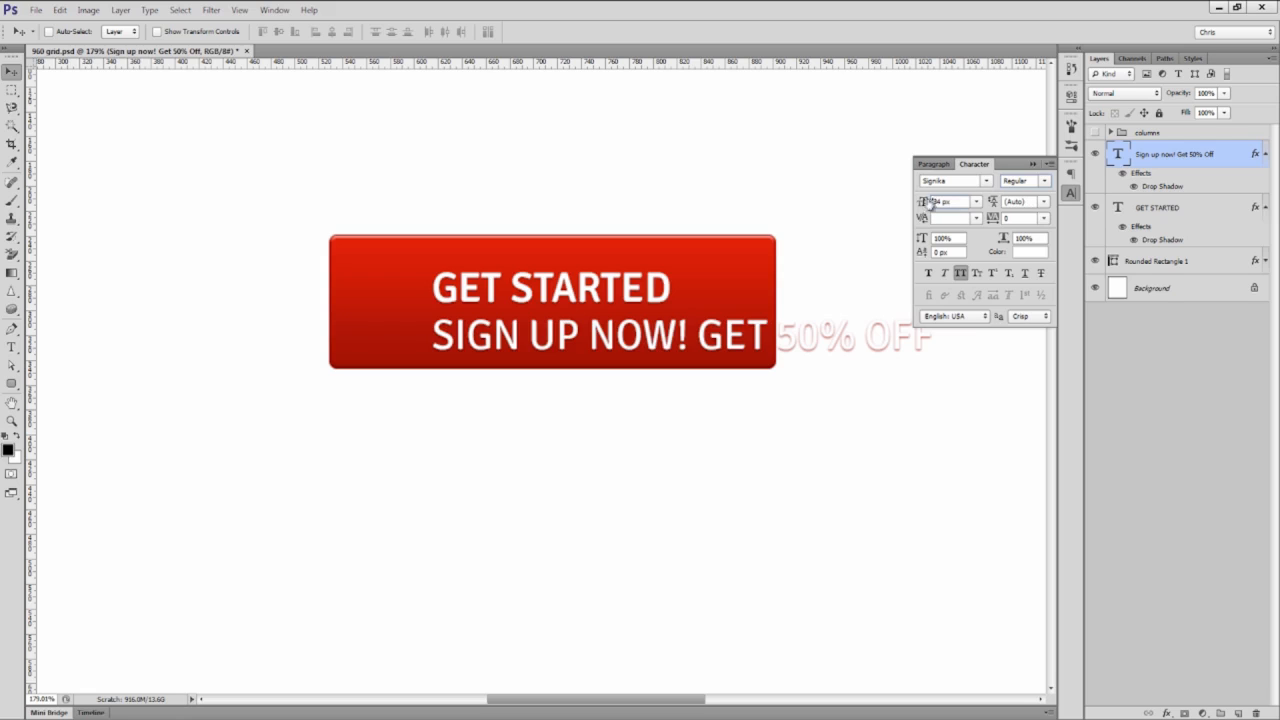
{"action": "left_click_drag", "start_coordinate": [924, 203], "coordinate": [916, 203]}
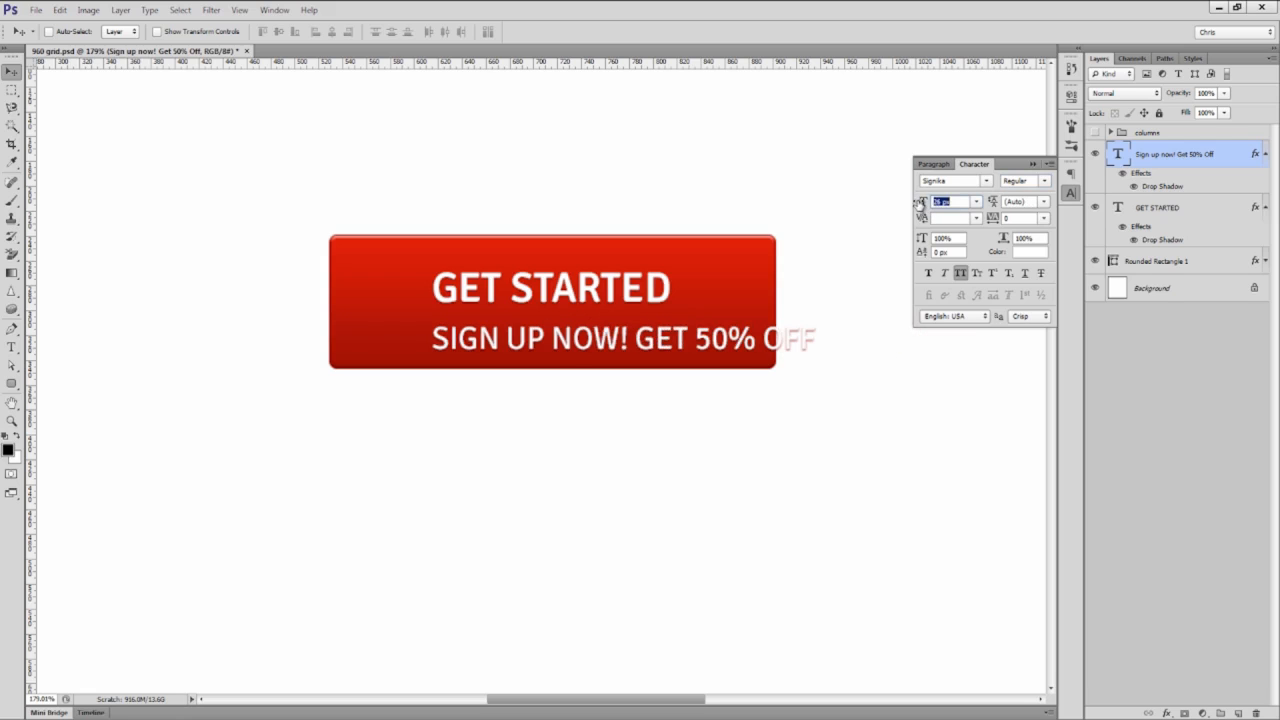
Step: Change the colour of the "Sign up now! Get 50% Off" text to a bright yellow
{"action": "left_click", "coordinate": [1027, 254]}
{"action": "left_click", "coordinate": [1015, 498]}
{"action": "left_click", "coordinate": [985, 362]}
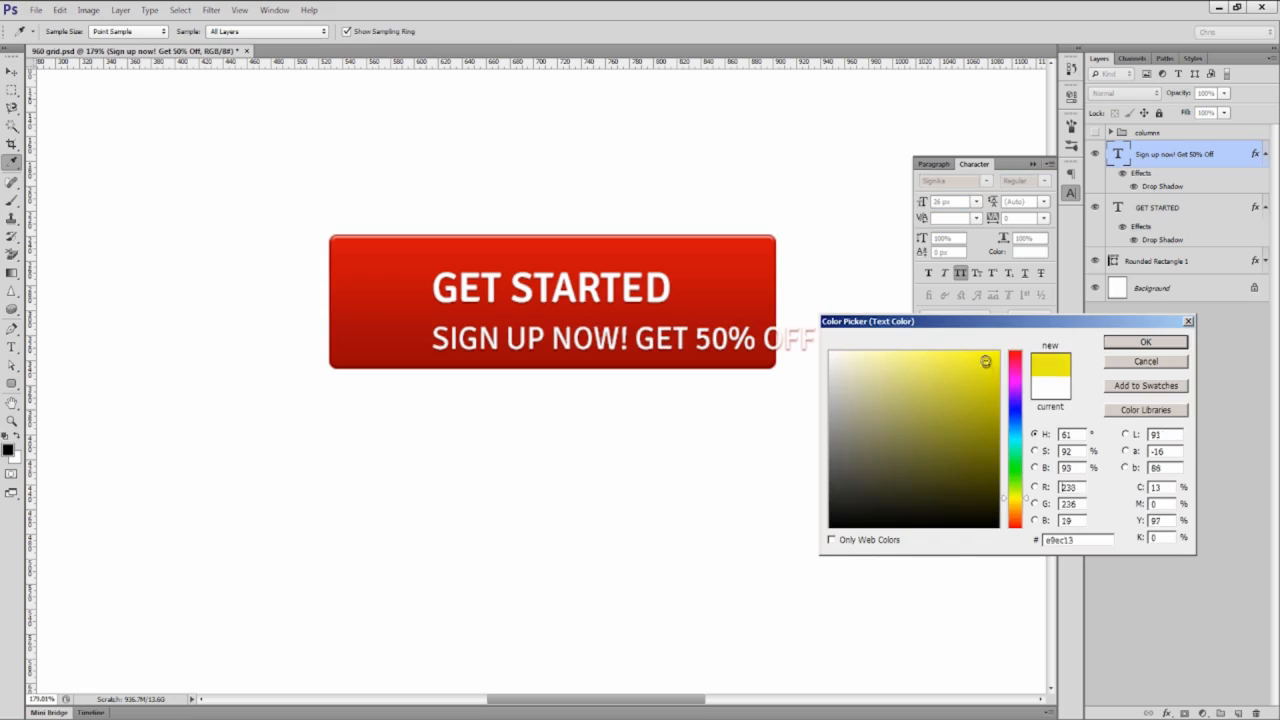
{"action": "left_click_drag", "start_coordinate": [985, 362], "coordinate": [983, 360]}
{"action": "left_click", "coordinate": [1128, 343]}
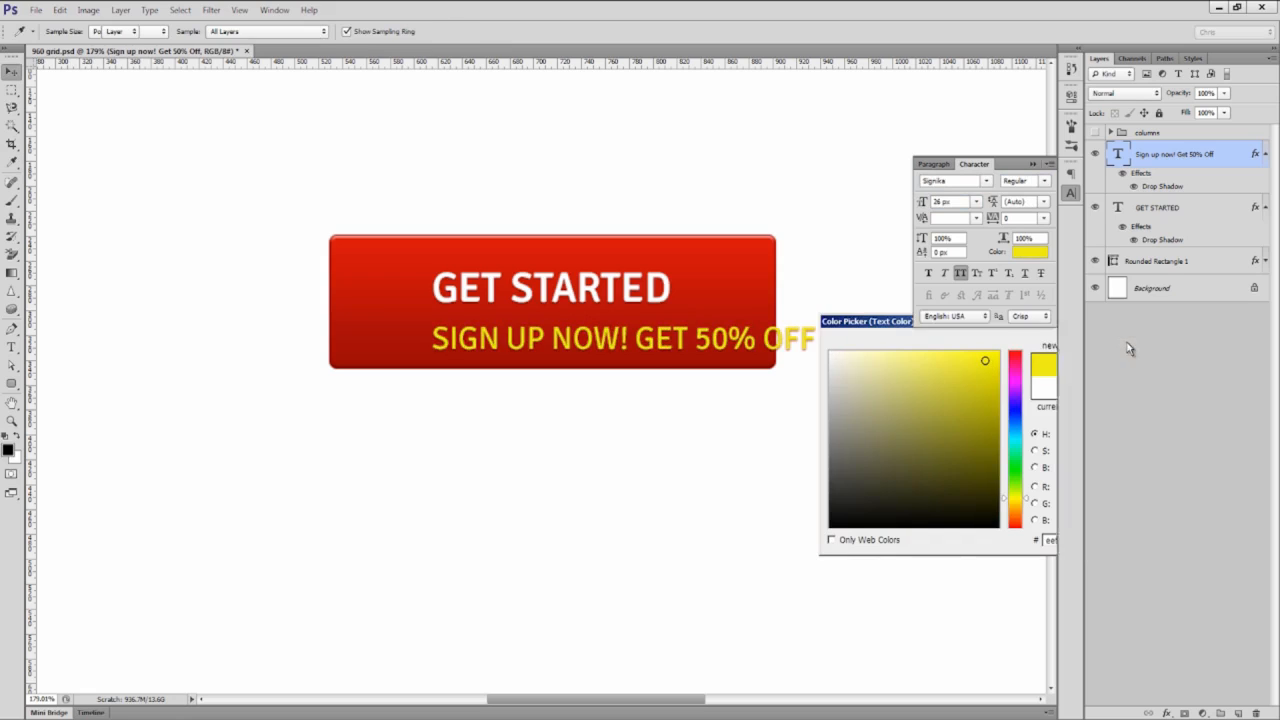
{"action": "key", "text": "v"}
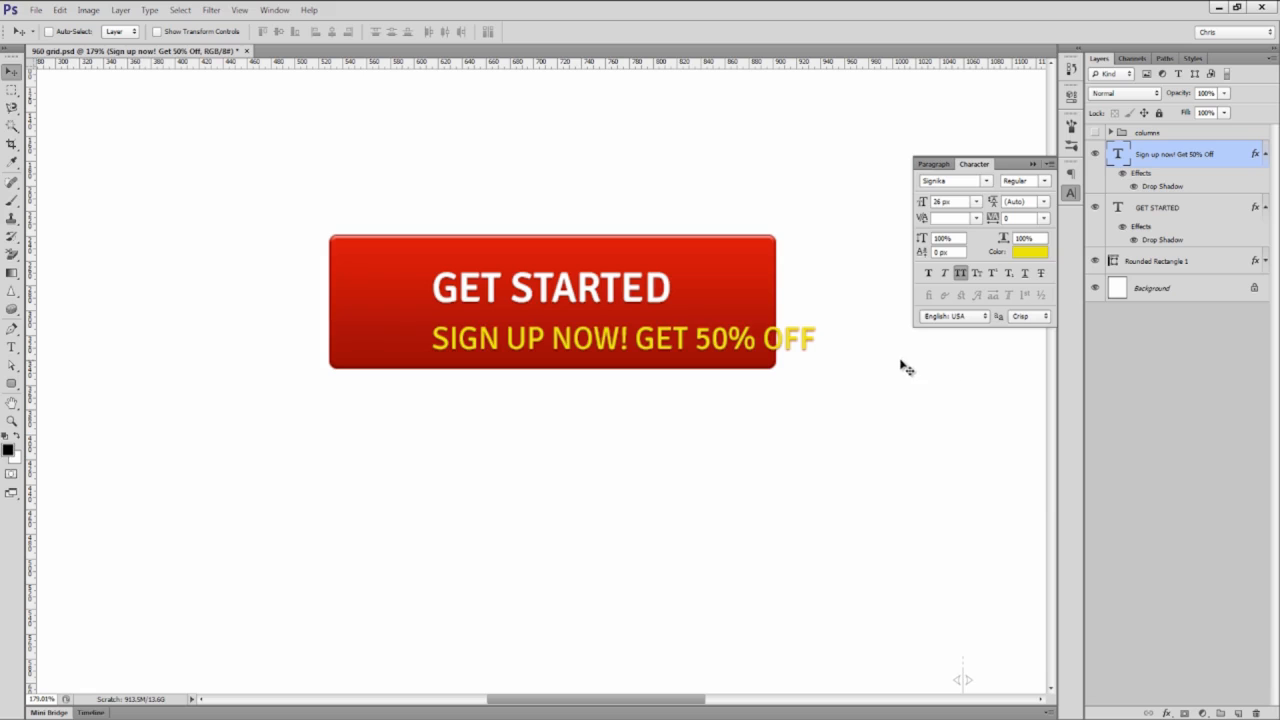
Step: Move both text lines slightly up and align their horizontal centres with each other and with the button shape
{"action": "left_click", "coordinate": [558, 290], "text": "ctrl+shift"}
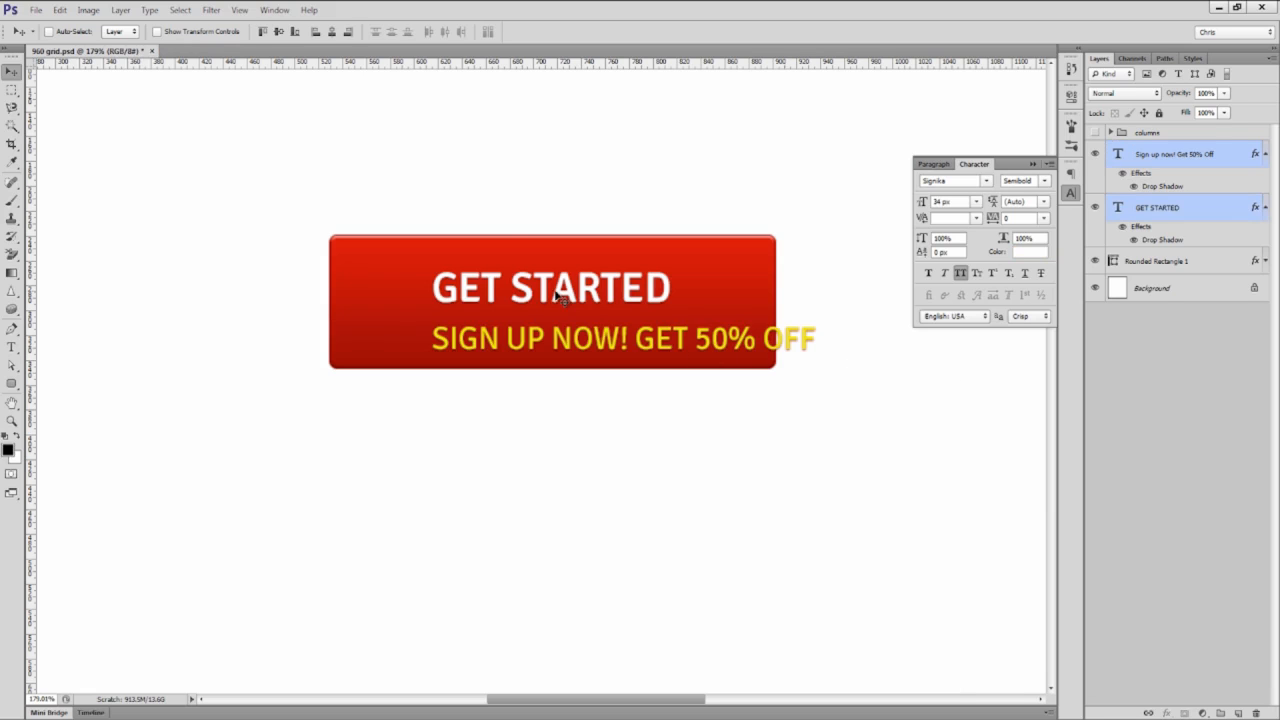
{"action": "left_click", "coordinate": [332, 32]}
{"action": "left_click_drag", "start_coordinate": [650, 296], "coordinate": [591, 286]}
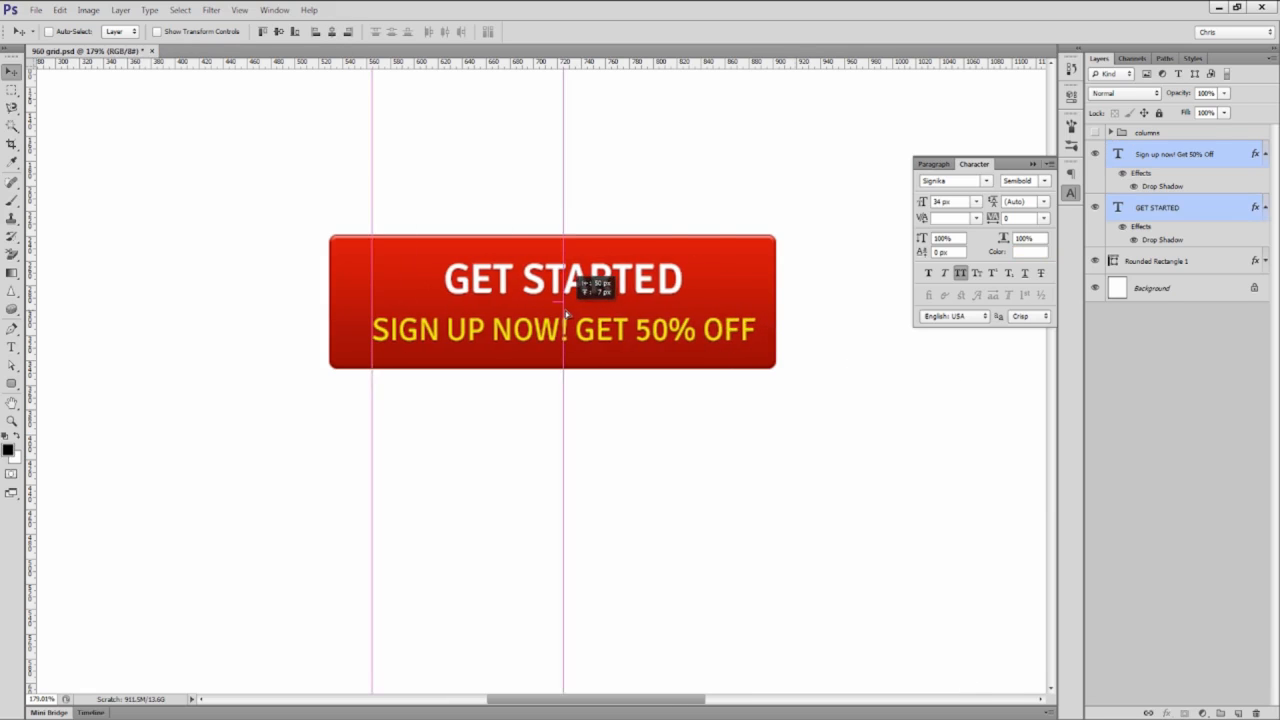
{"action": "left_click", "coordinate": [705, 288], "text": "ctrl+shift"}
{"action": "left_click", "coordinate": [332, 32]}
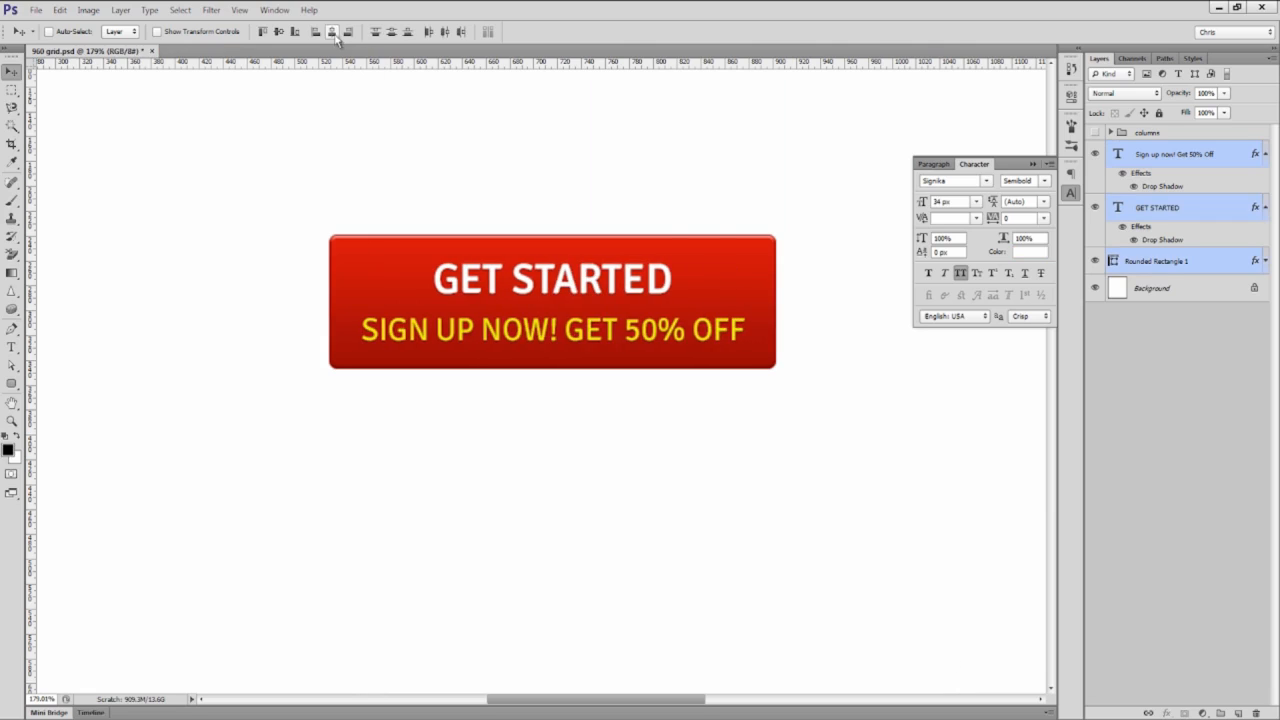
{"action": "left_click", "coordinate": [638, 392], "text": "ctrl"}
Step: Reduce the font size of the yellow promotional line to 20 px
{"action": "left_click", "coordinate": [633, 332], "text": "ctrl"}
{"action": "double_click", "coordinate": [956, 201]}
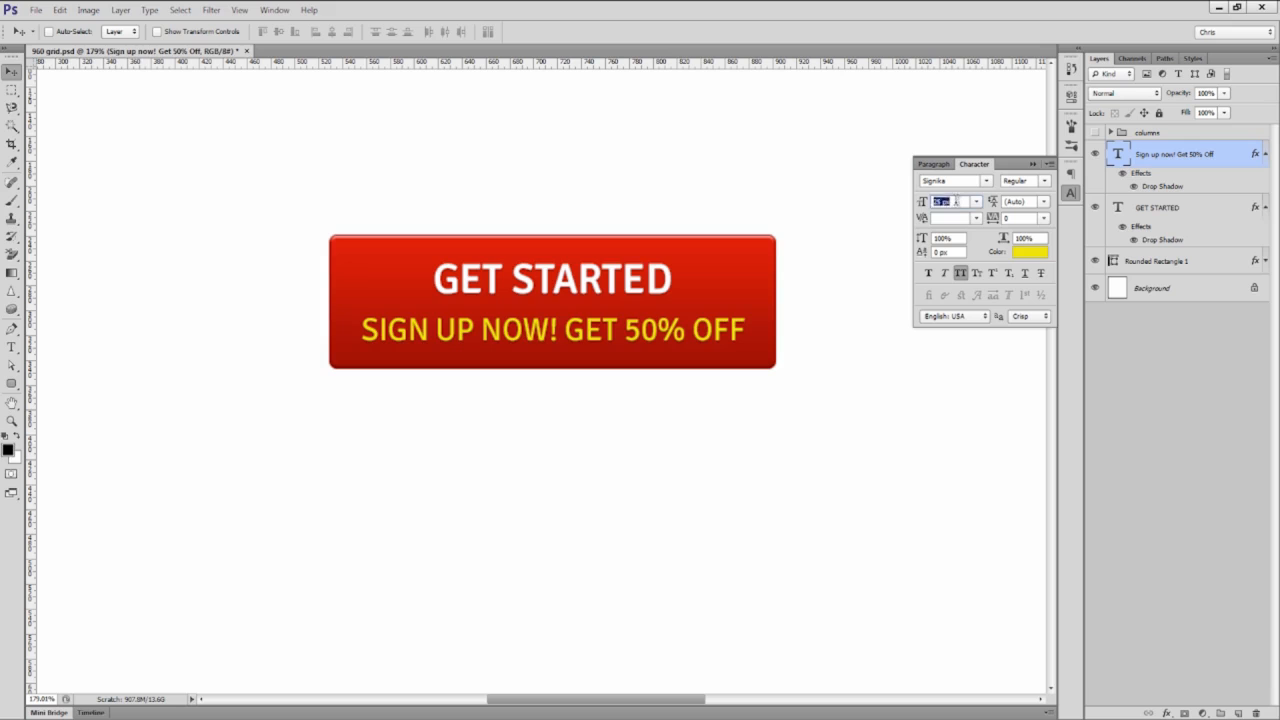
{"action": "type", "text": "24"}
{"action": "key", "text": "Return"}
{"action": "double_click", "coordinate": [956, 201]}
{"action": "type", "text": "20"}
{"action": "key", "text": "Return"}
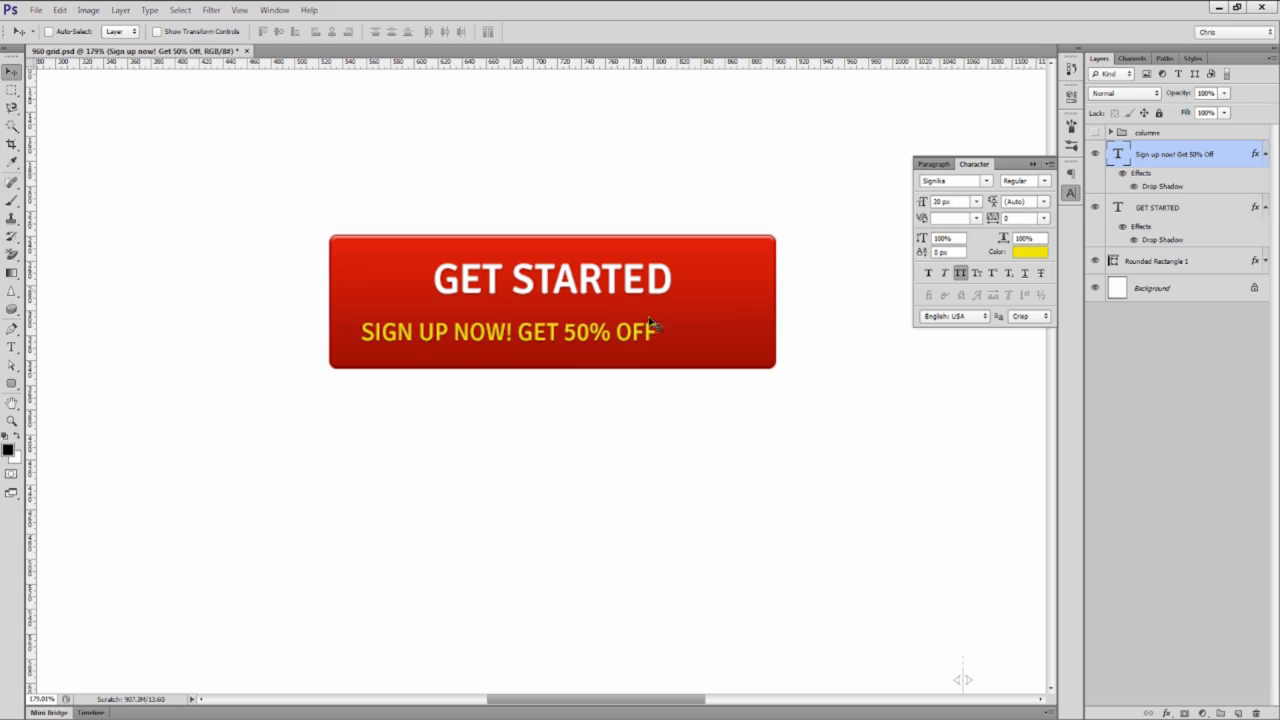
Step: Move the promotional line right beneath the heading and align the horizontal centres of the two text lines
{"action": "left_click_drag", "start_coordinate": [566, 342], "coordinate": [621, 342]}
{"action": "key", "text": "ctrl+1"}
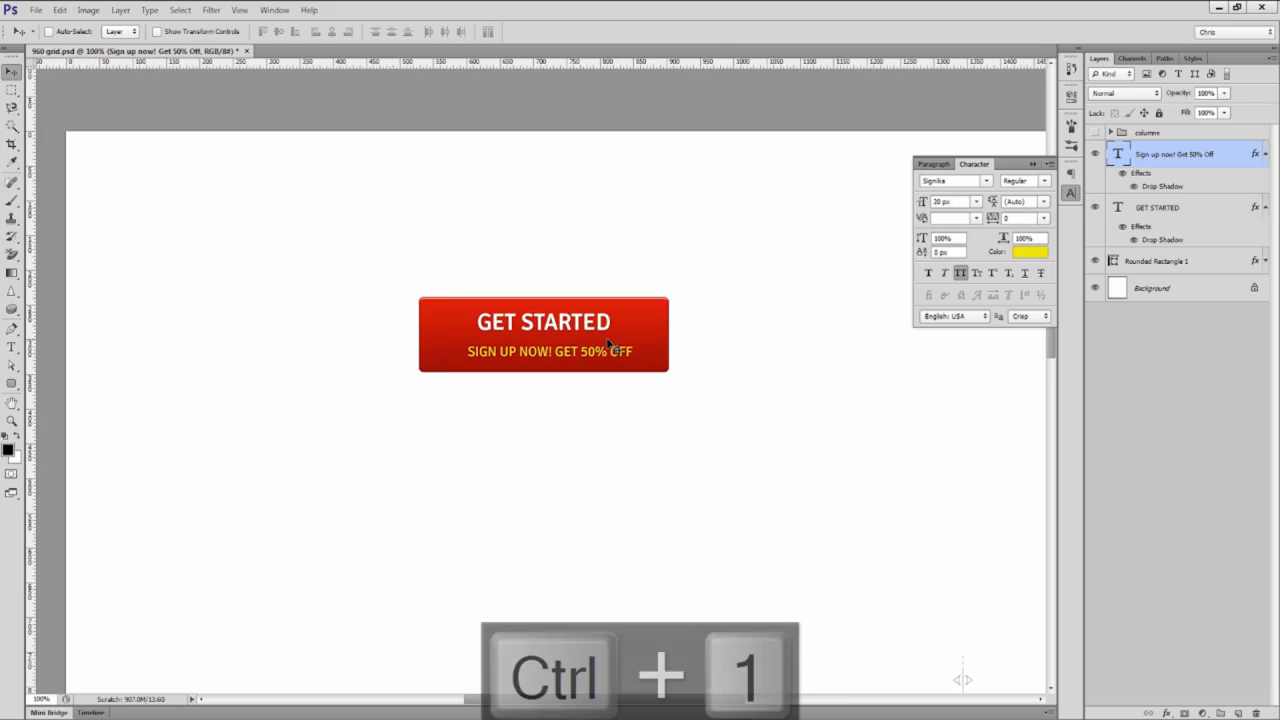
{"action": "left_click", "coordinate": [1157, 207], "text": "shift"}
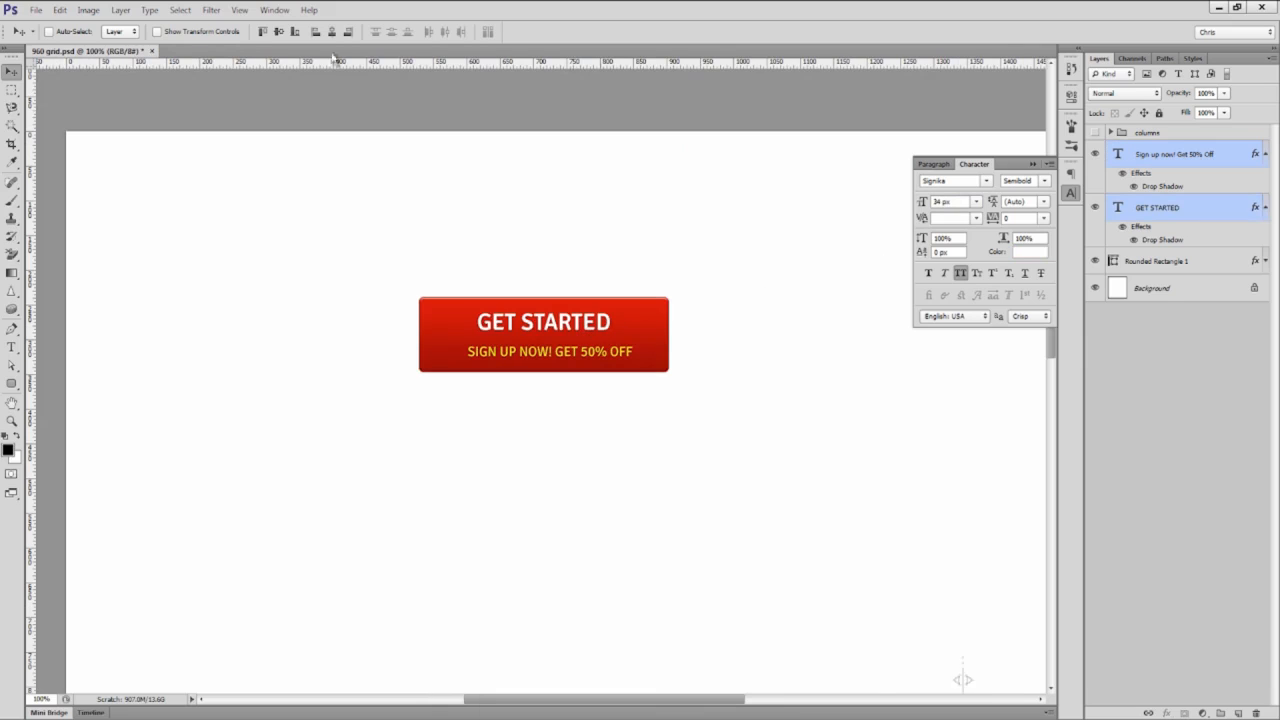
{"action": "left_click", "coordinate": [331, 32]}
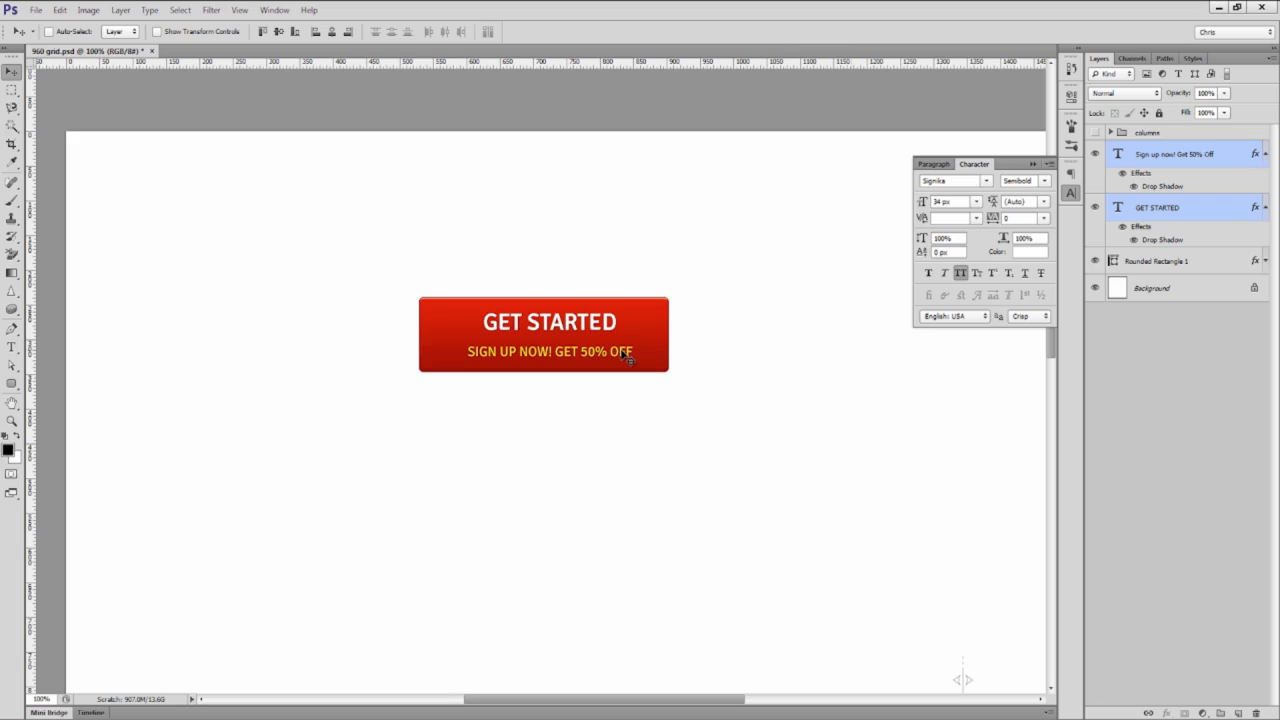
Step: Move the promotional line up closer to "GET STARTED" and align the horizontal centres of both text lines again
{"action": "left_click", "coordinate": [619, 352], "text": "ctrl"}
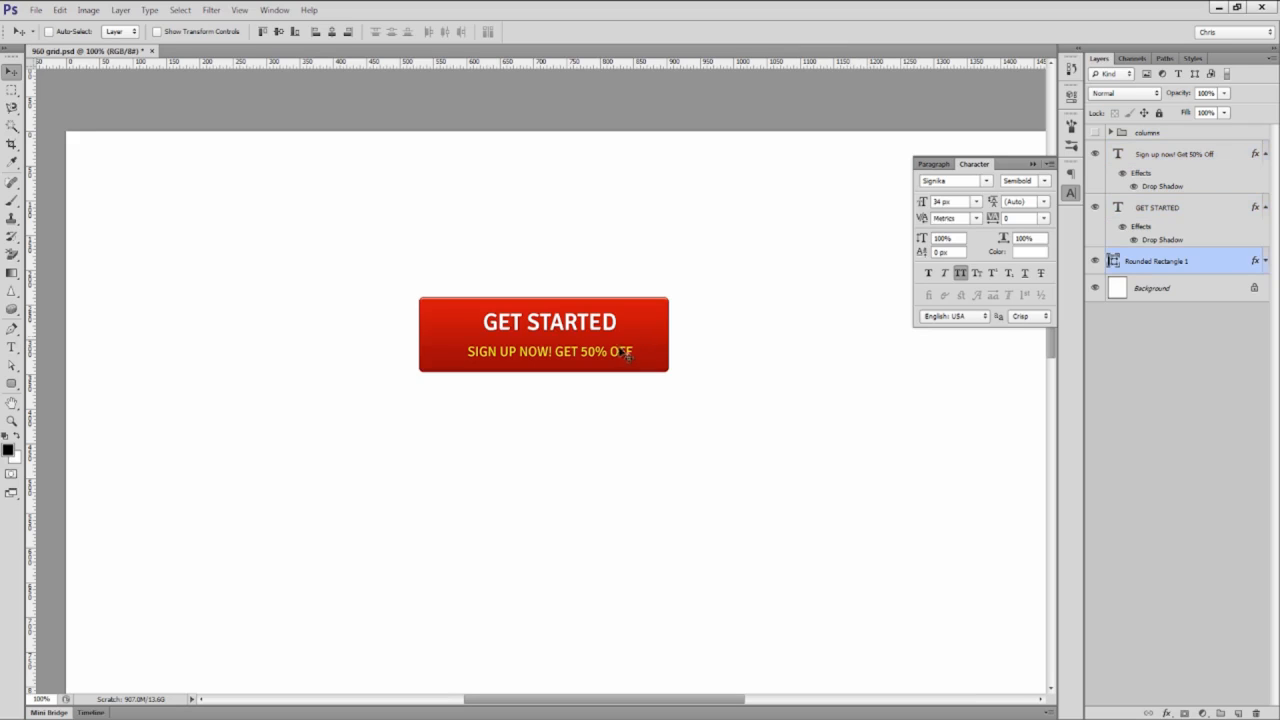
{"action": "left_click", "coordinate": [605, 351], "text": "ctrl"}
{"action": "left_click_drag", "start_coordinate": [598, 350], "coordinate": [594, 343]}
{"action": "left_click", "coordinate": [577, 327], "text": "ctrl+shift"}
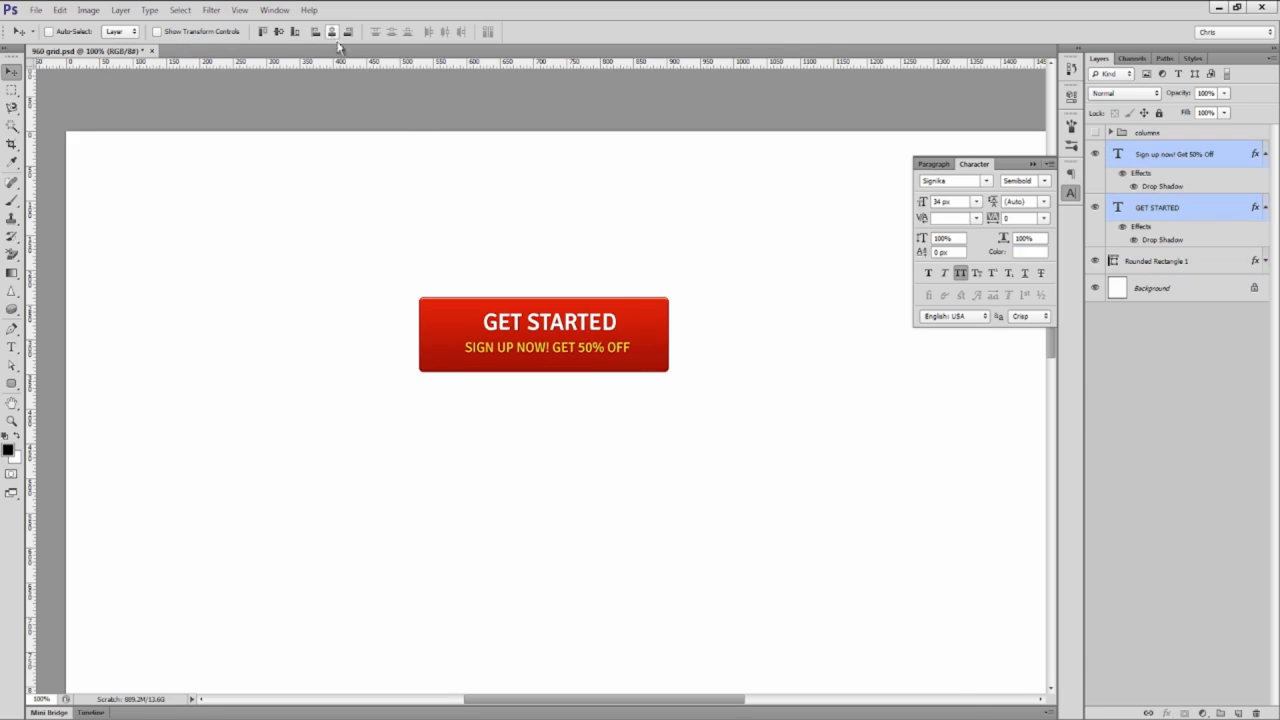
{"action": "left_click", "coordinate": [331, 32]}
Step: Group the two text layers, align the group's vertical centre with the button shape and deselect the layers
{"action": "key", "text": "ctrl+g"}
{"action": "left_click", "coordinate": [648, 318], "text": "ctrl+shift"}
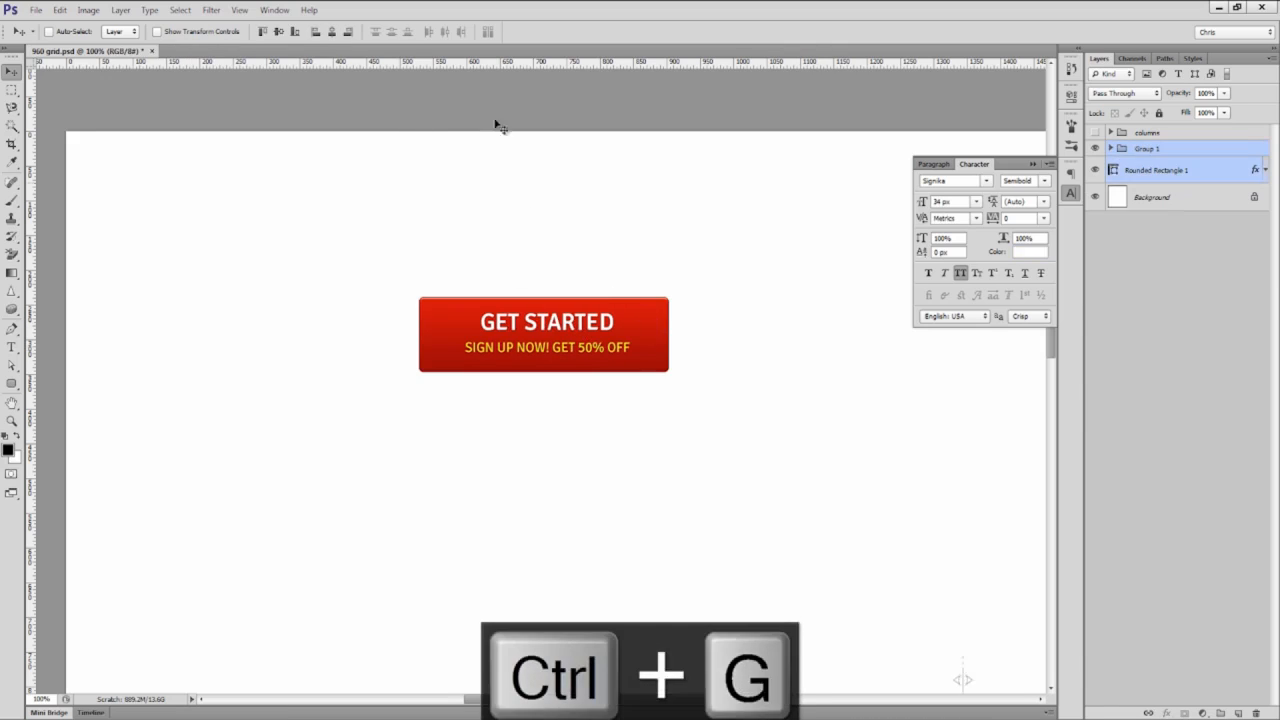
{"action": "left_click", "coordinate": [279, 33]}
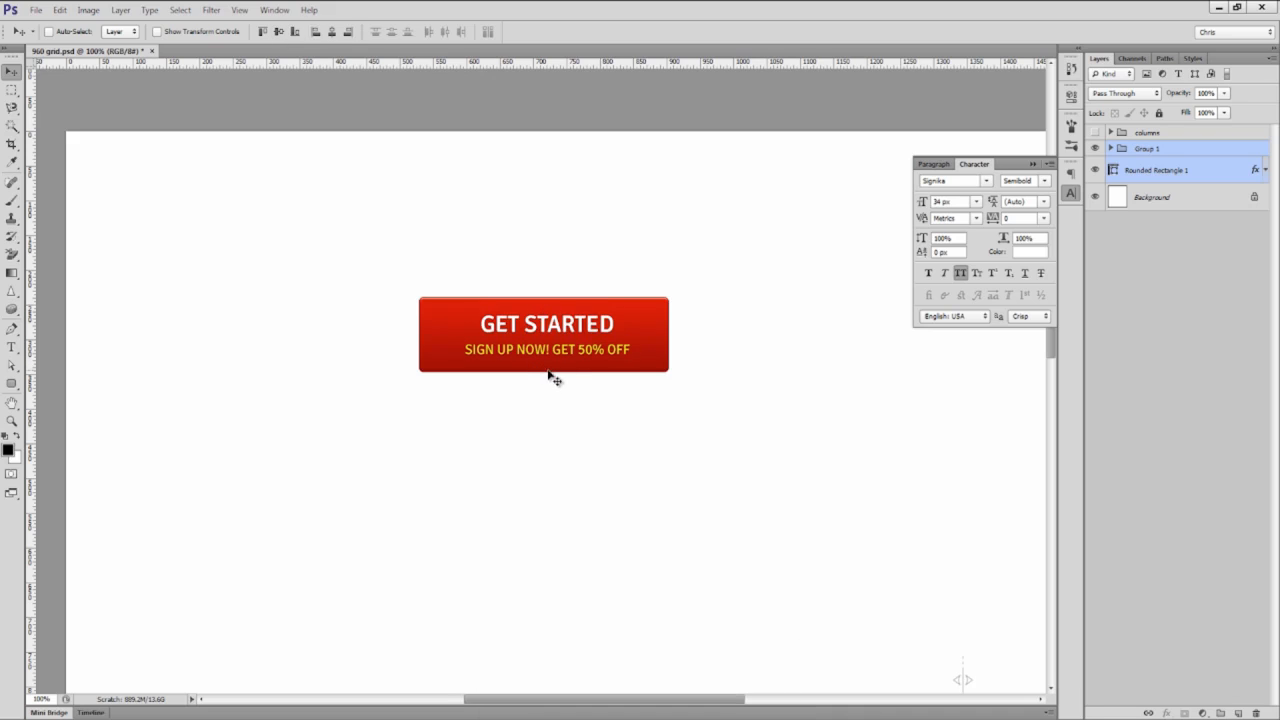
{"action": "left_click", "coordinate": [610, 397], "text": "ctrl"}
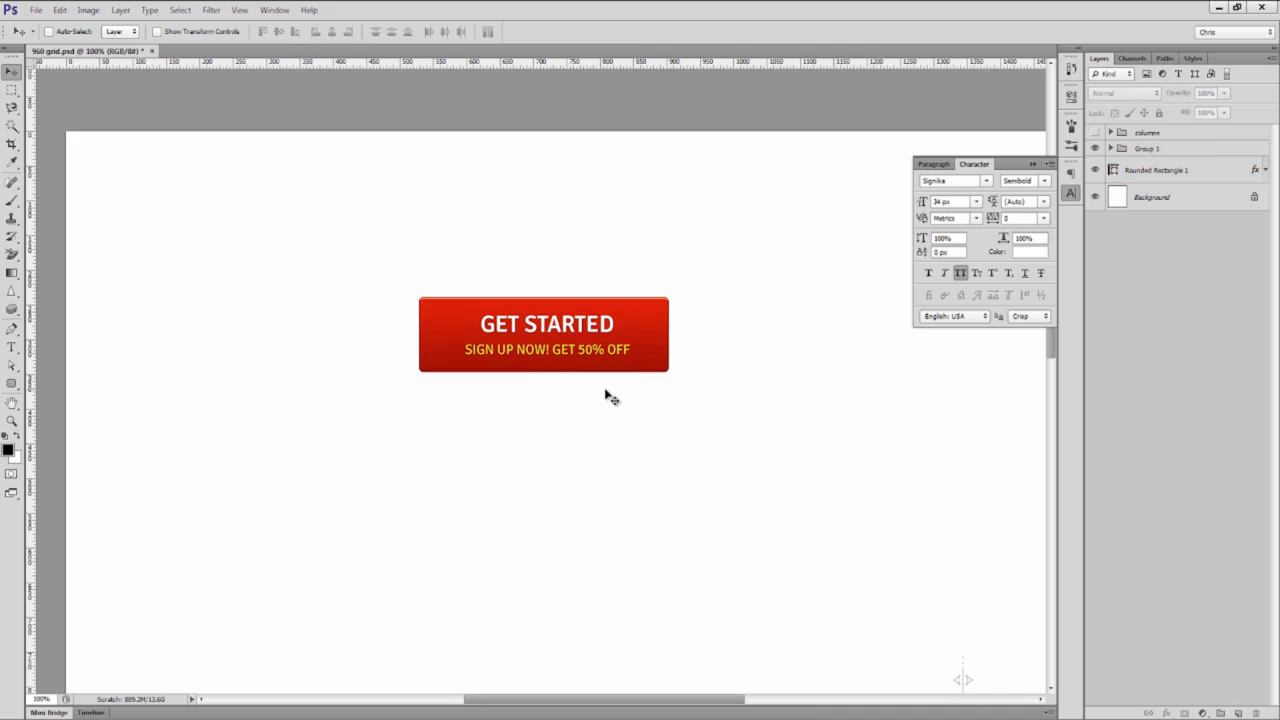
Step: Draw the circled right-chevron custom shape on the button, just left of the text
{"action": "left_click", "coordinate": [12, 385]}
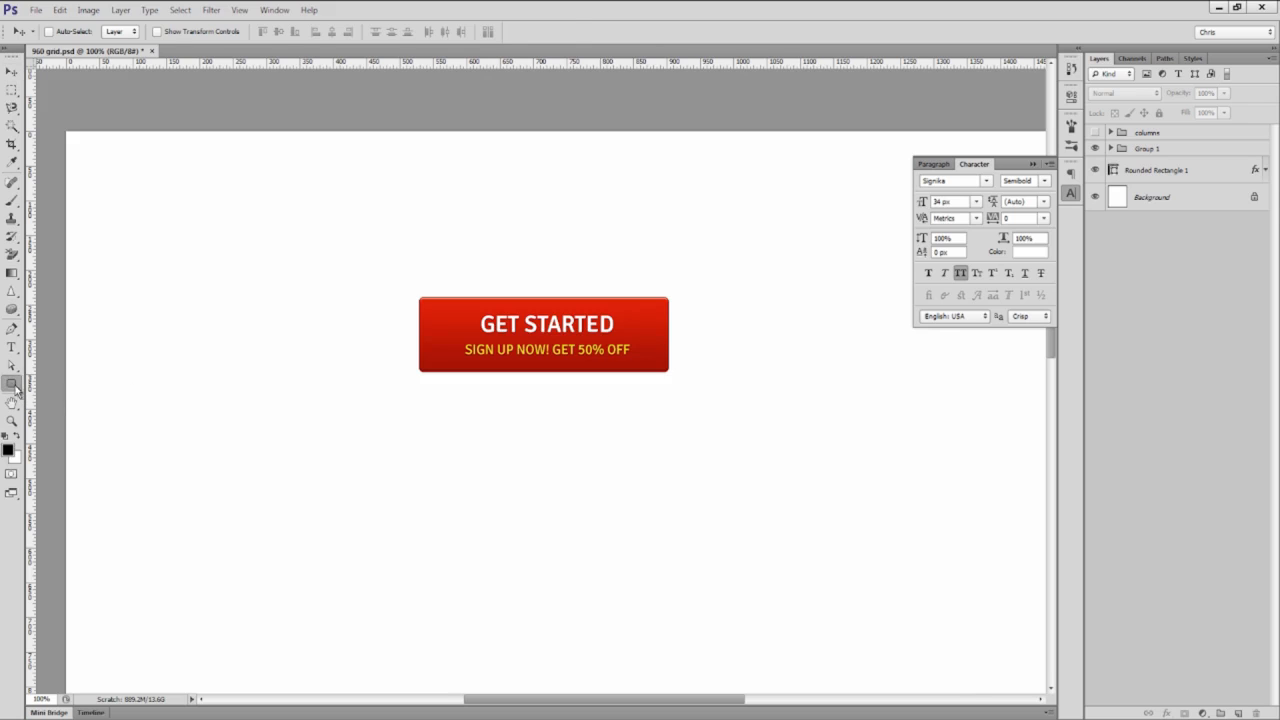
{"action": "left_click_drag", "start_coordinate": [14, 388], "coordinate": [98, 451]}
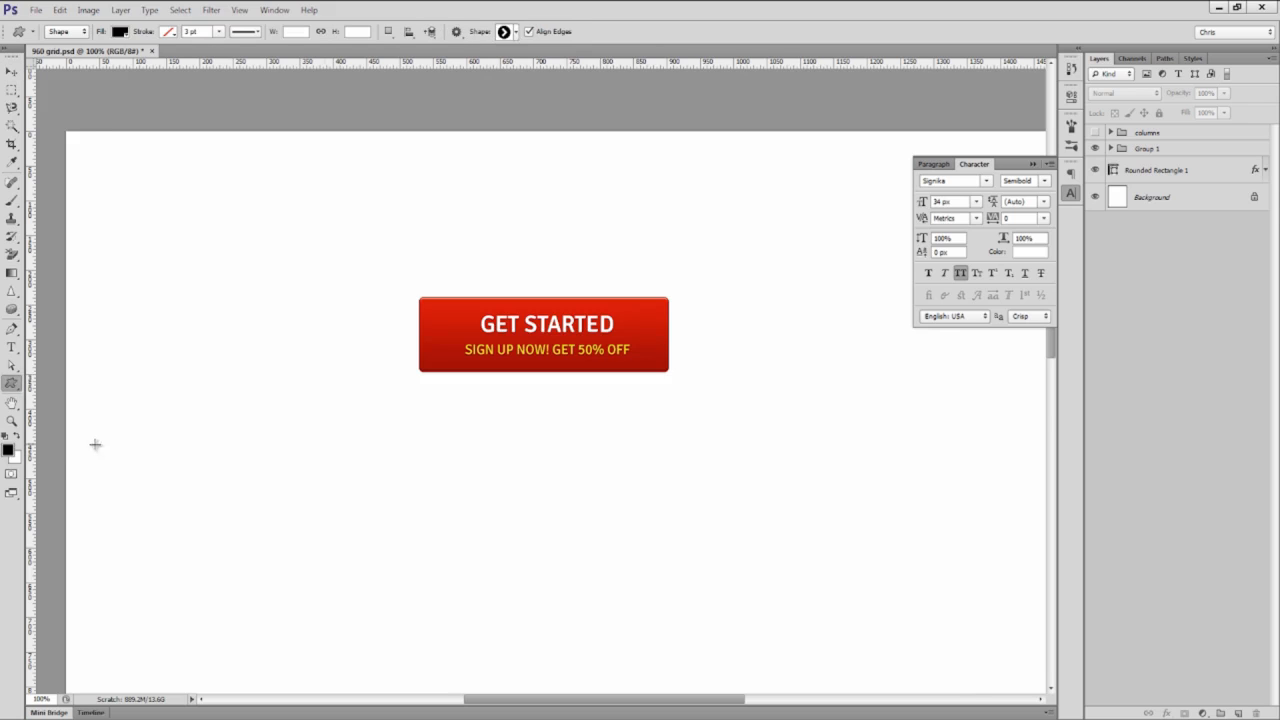
{"action": "left_click", "coordinate": [513, 32]}
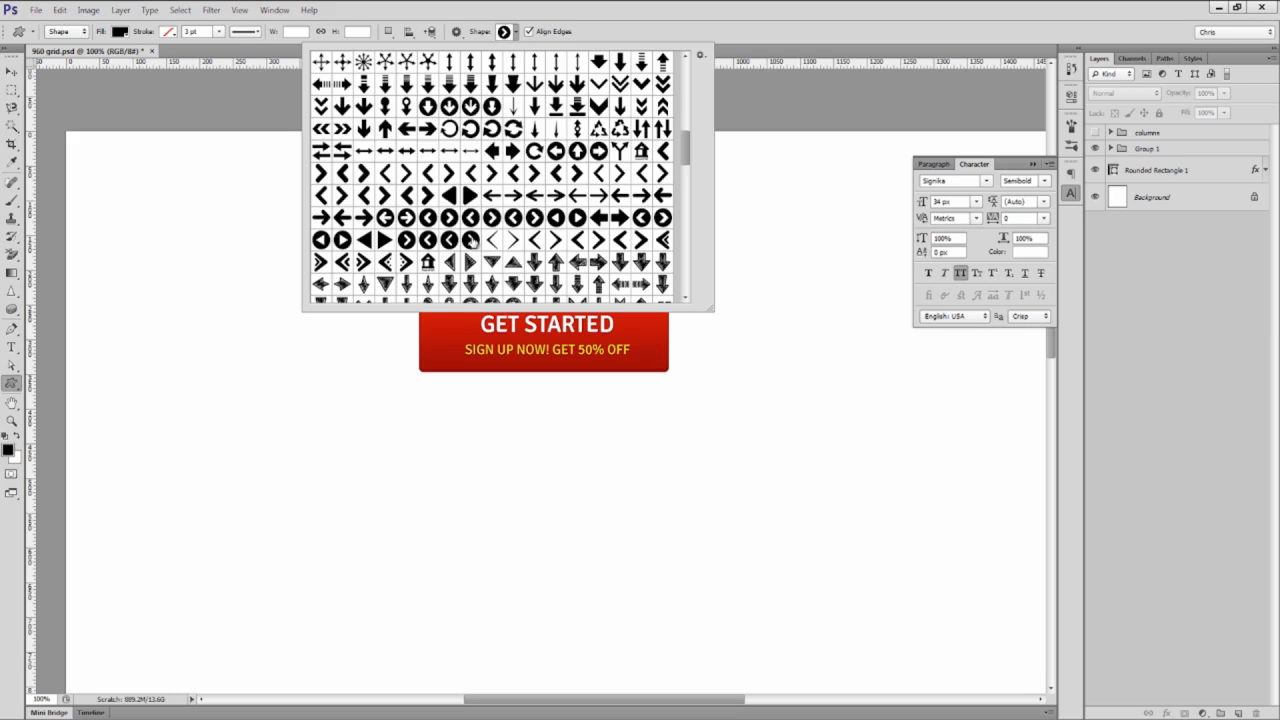
{"action": "left_click", "coordinate": [623, 24]}
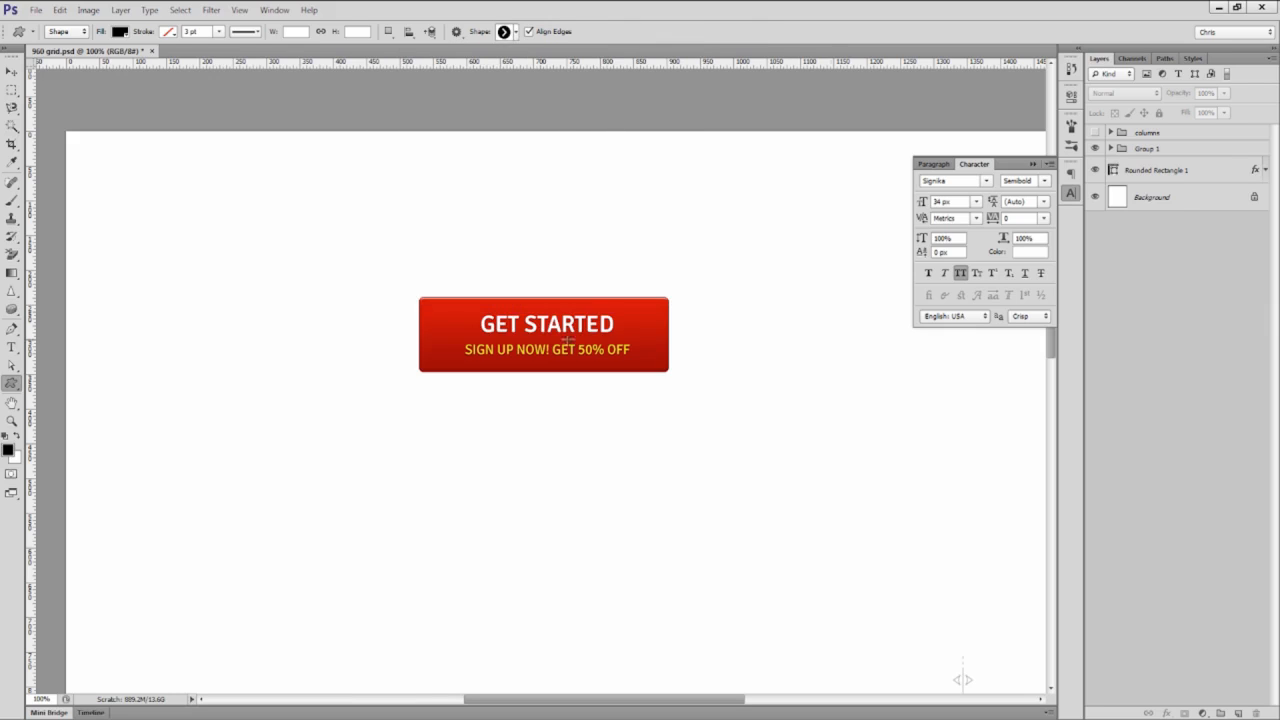
{"action": "scroll", "coordinate": [469, 336], "scroll_direction": "up", "scroll_amount": 3}
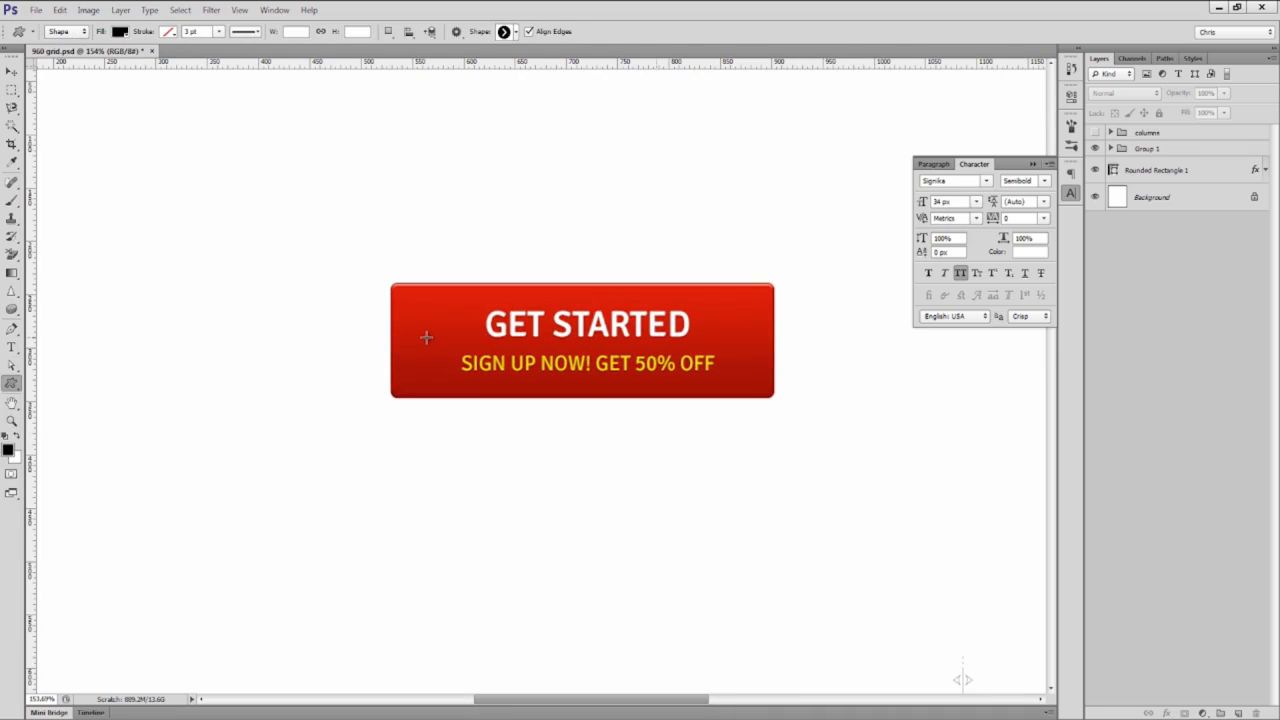
{"action": "left_click_drag", "start_coordinate": [400, 314], "coordinate": [449, 363]}
{"action": "key", "text": "v"}
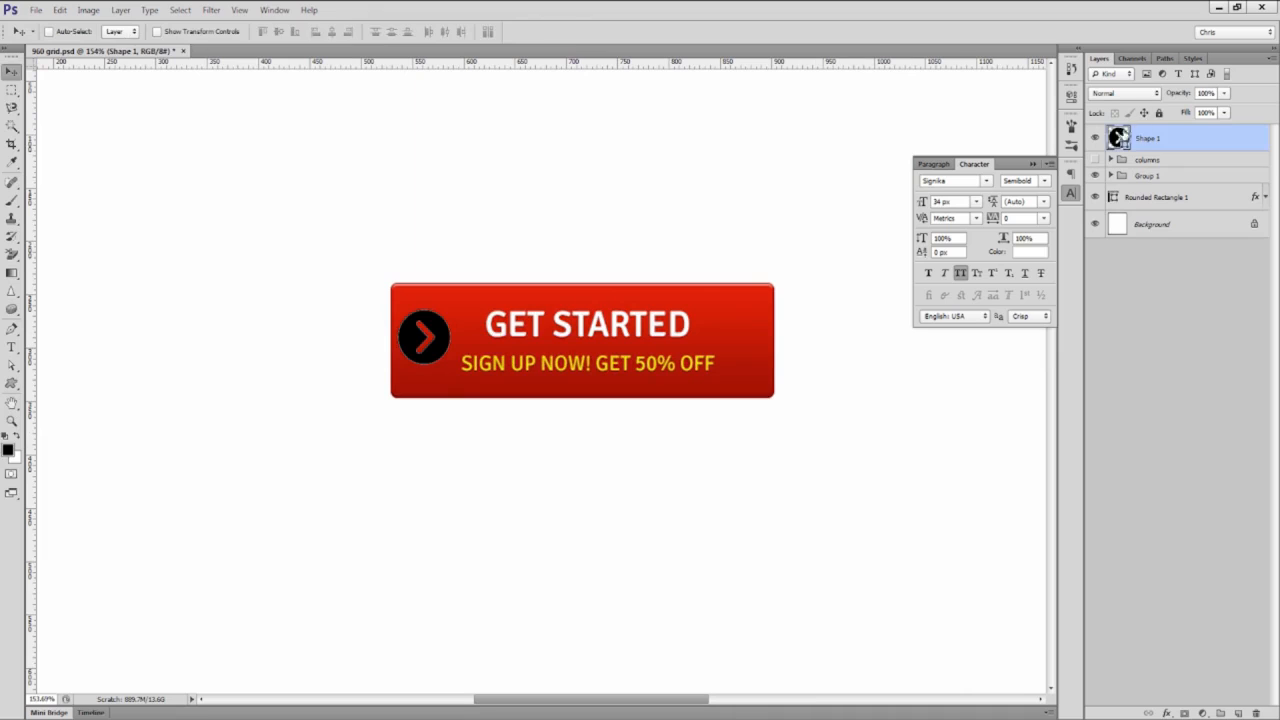
Step: Change the fill colour of the circled chevron shape to white
{"action": "double_click", "coordinate": [1118, 138]}
{"action": "left_click", "coordinate": [666, 217]}
{"action": "key", "text": "Return"}
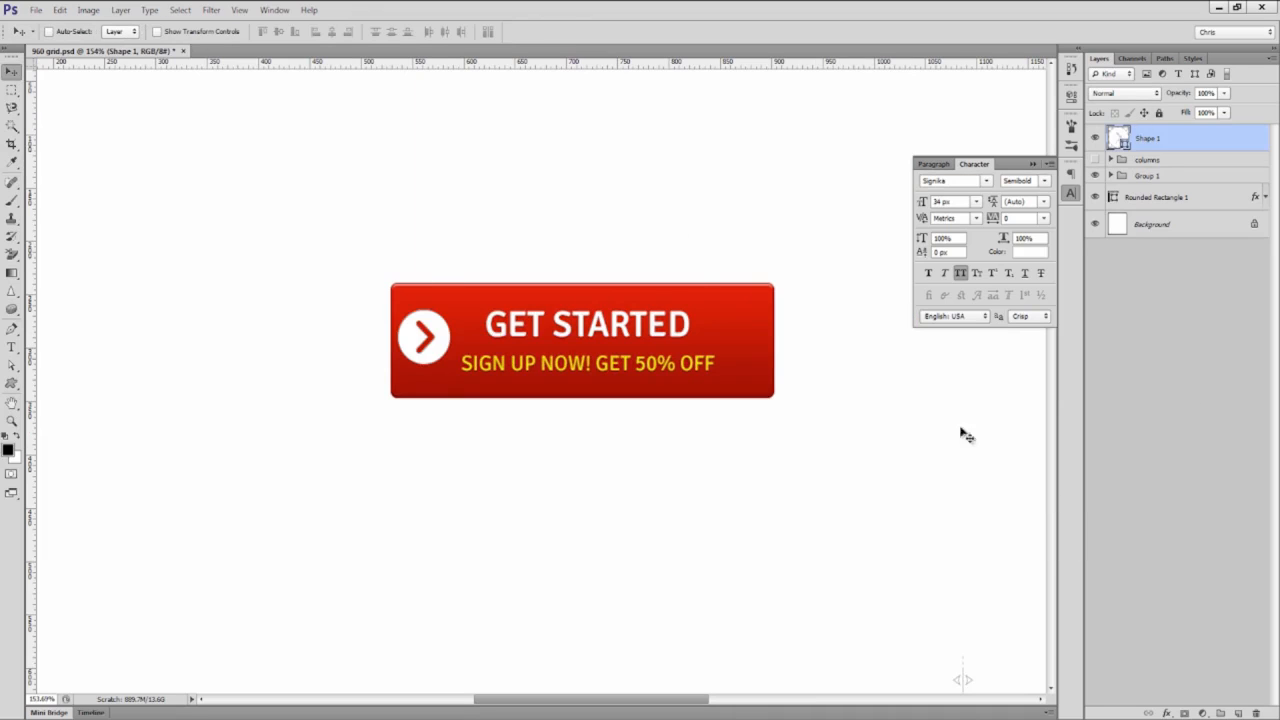
Step: Add a Drop Shadow to the chevron icon with a distance of 1 px and the red ba0b08 sampled from the button
{"action": "left_click", "coordinate": [1166, 712]}
{"action": "left_click", "coordinate": [1180, 694]}
{"action": "double_click", "coordinate": [1108, 415]}
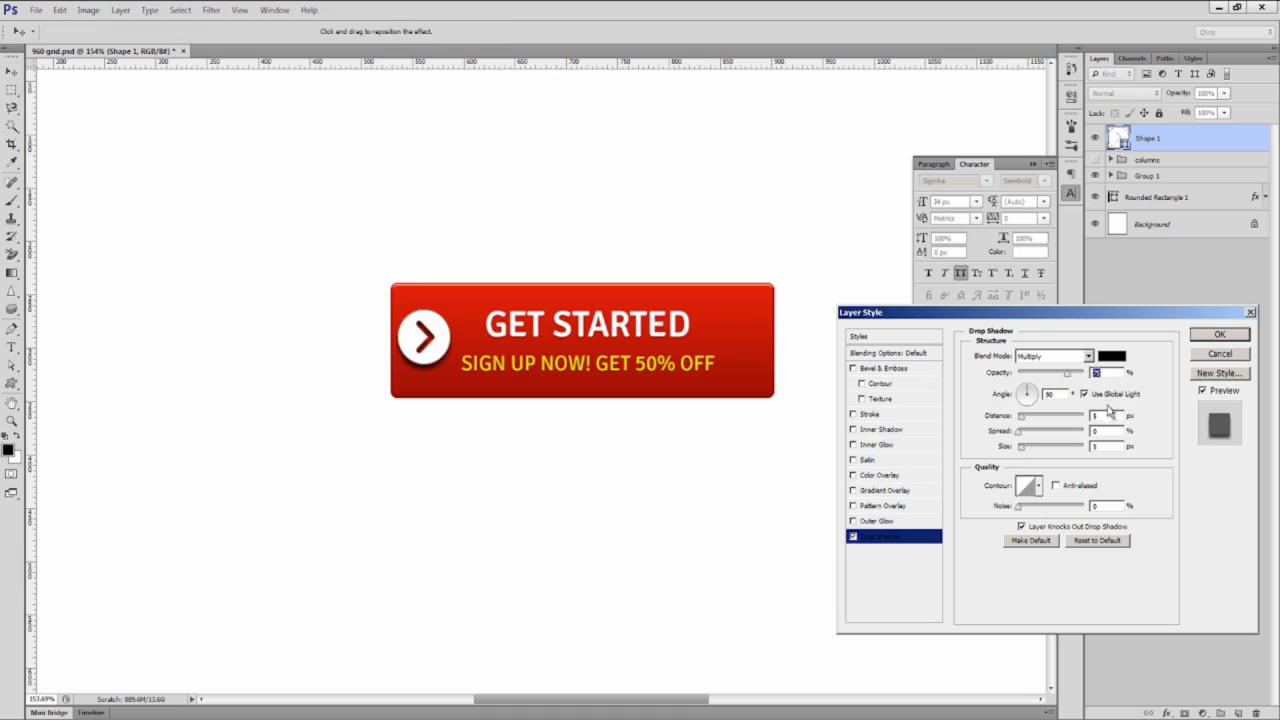
{"action": "type", "text": "1"}
{"action": "left_click", "coordinate": [1111, 356]}
{"action": "left_click", "coordinate": [766, 360]}
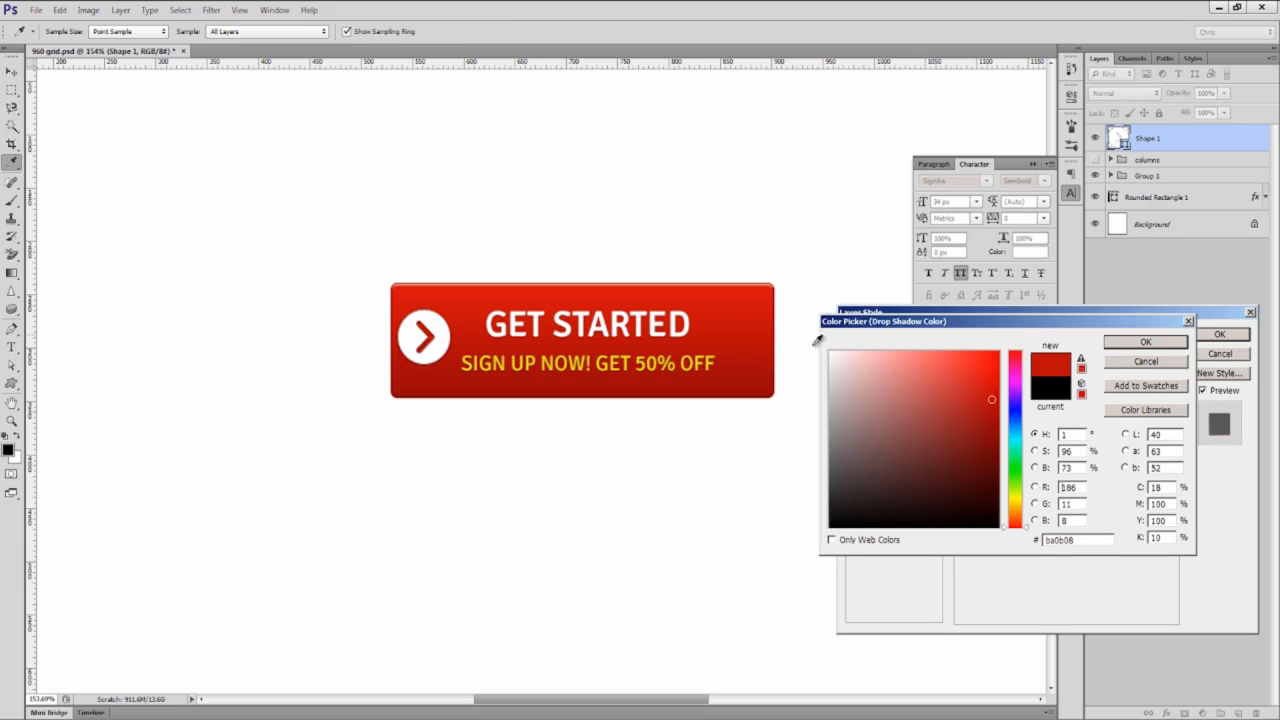
{"action": "left_click", "coordinate": [1142, 342]}
{"action": "left_click", "coordinate": [1220, 334]}
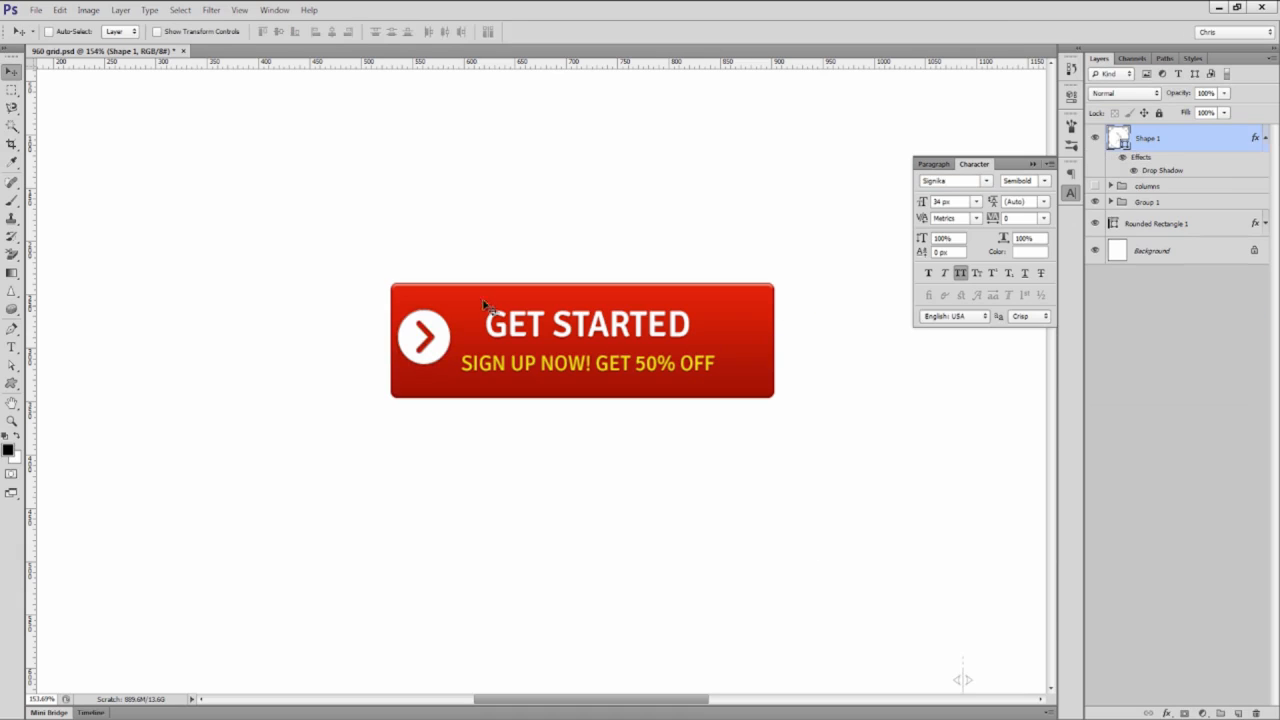
Step: Align the chevron icon's vertical centre with the button shape and deselect the layers
{"action": "left_click", "coordinate": [449, 299], "text": "ctrl+shift"}
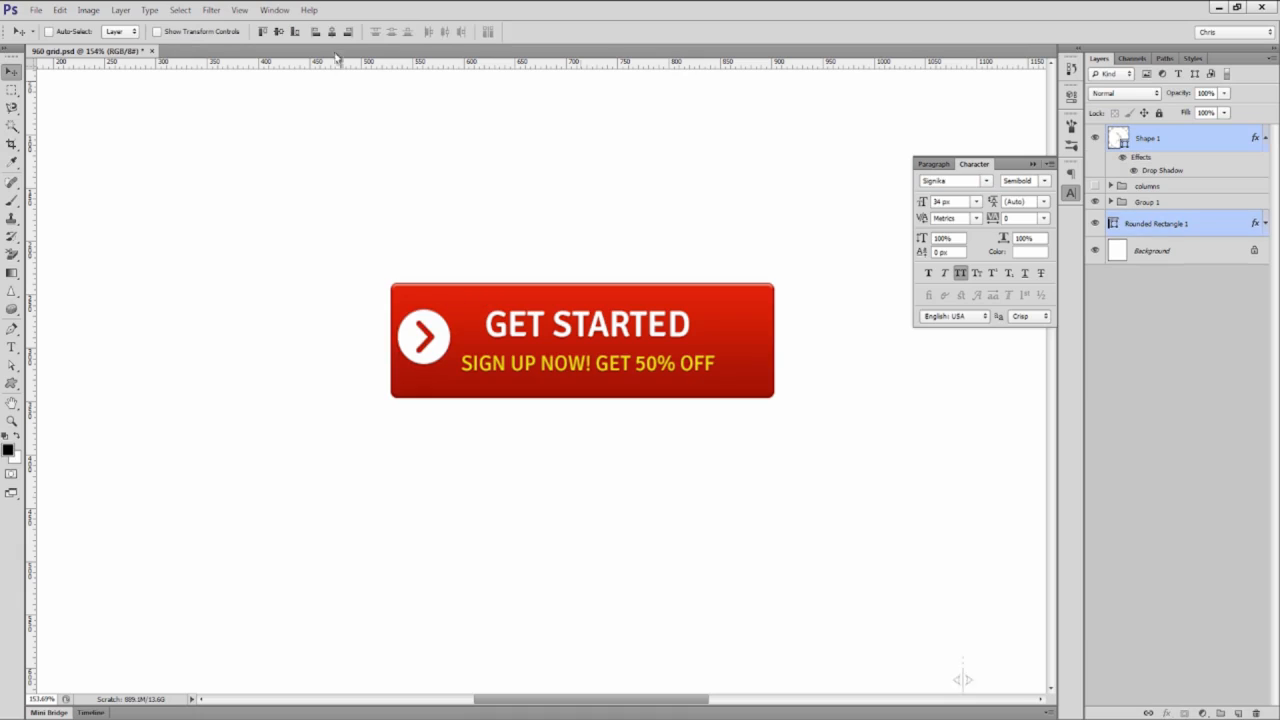
{"action": "left_click", "coordinate": [279, 31]}
{"action": "left_click", "coordinate": [557, 411], "text": "ctrl"}
Step: Left-align the "GET STARTED" and promotional text lines and shift them right, away from the chevron icon
{"action": "left_click", "coordinate": [564, 363], "text": "ctrl"}
{"action": "left_click", "coordinate": [560, 327], "text": "ctrl+shift"}
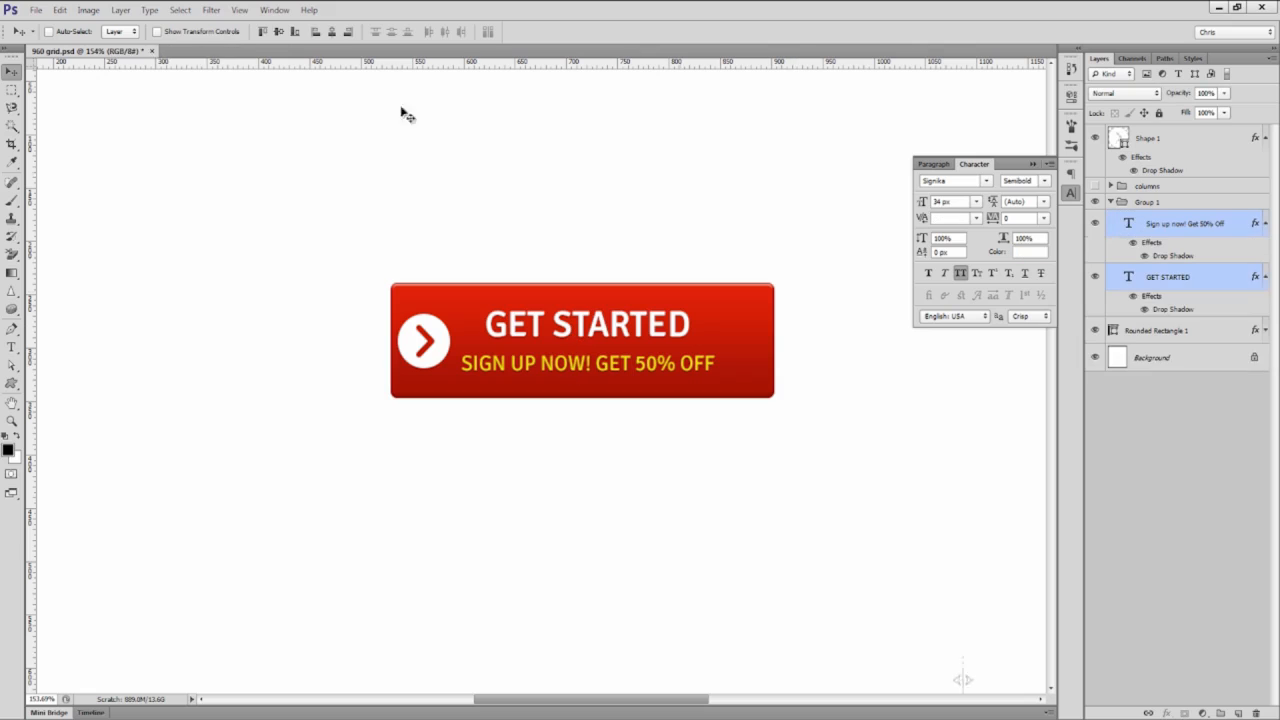
{"action": "left_click", "coordinate": [315, 31]}
{"action": "left_click_drag", "start_coordinate": [578, 318], "coordinate": [612, 320]}
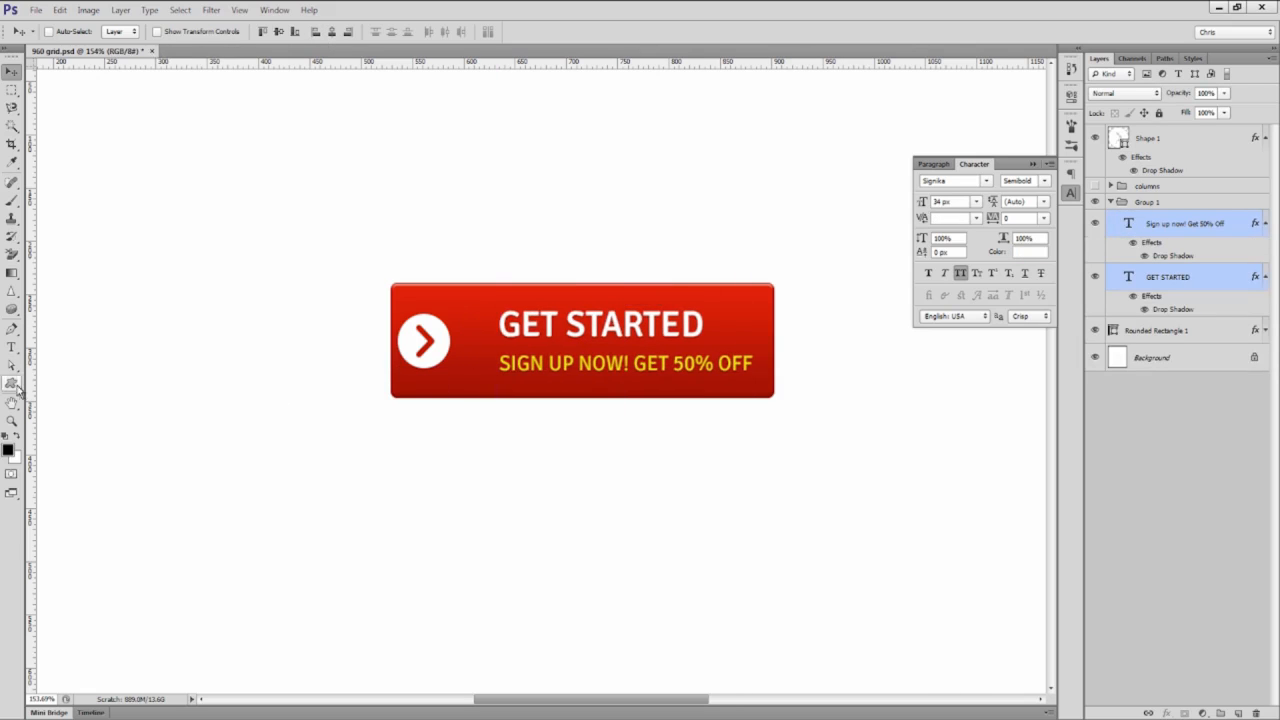
Step: Draw a vertical black line, 1 px wide and about 106 px tall, between the chevron icon and the text, and duplicate it
{"action": "left_click_drag", "start_coordinate": [11, 383], "coordinate": [54, 428]}
{"action": "left_click", "coordinate": [62, 433]}
{"action": "scroll", "coordinate": [470, 330], "scroll_direction": "up", "scroll_amount": 2}
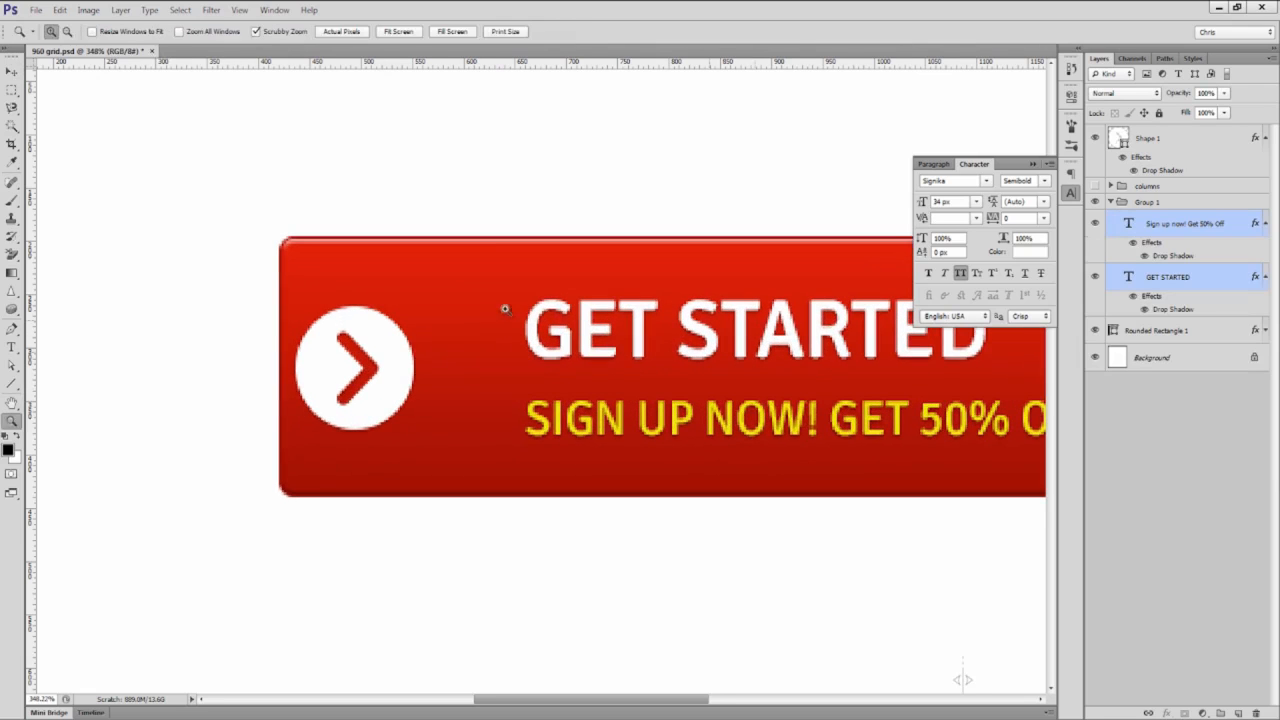
{"action": "left_click_drag", "start_coordinate": [467, 240], "coordinate": [491, 495]}
{"action": "key", "text": "ctrl+j"}
{"action": "key", "text": "v"}
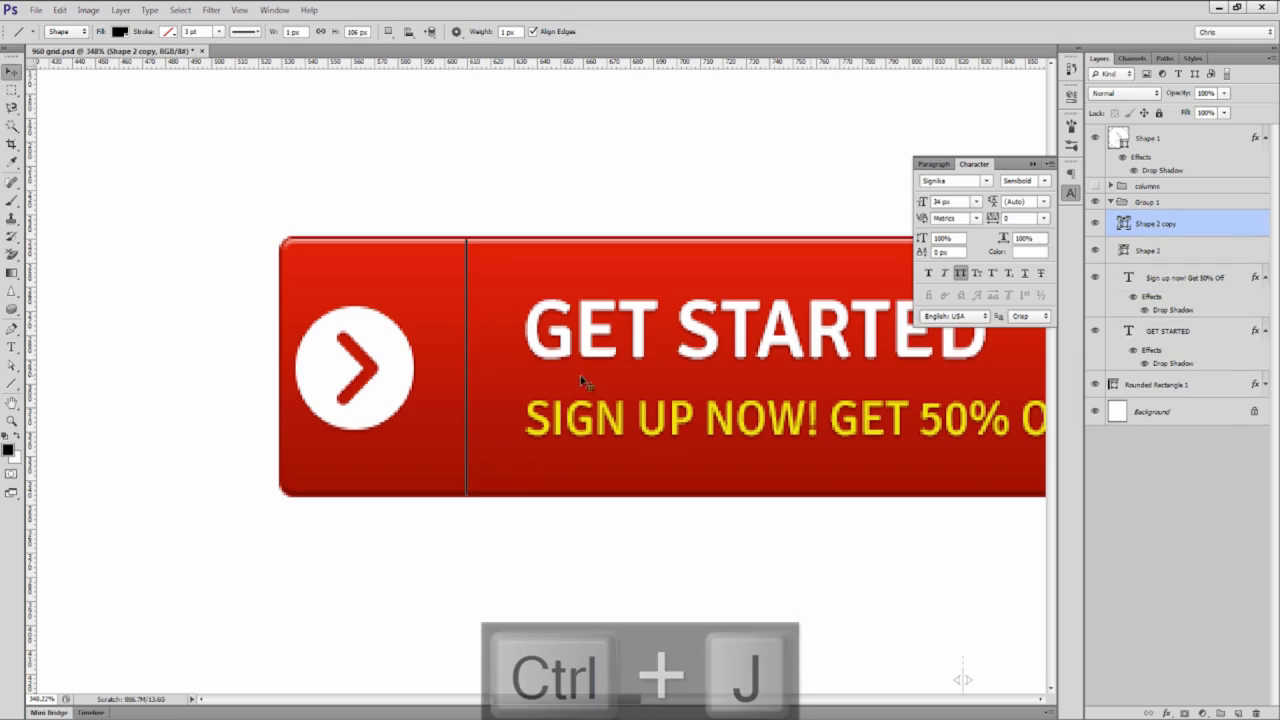
Step: Make the duplicated divider line white (ffffff), offset it one pixel right, and lower the opacity of both divider lines
{"action": "double_click", "coordinate": [1125, 223]}
{"action": "left_click", "coordinate": [728, 242]}
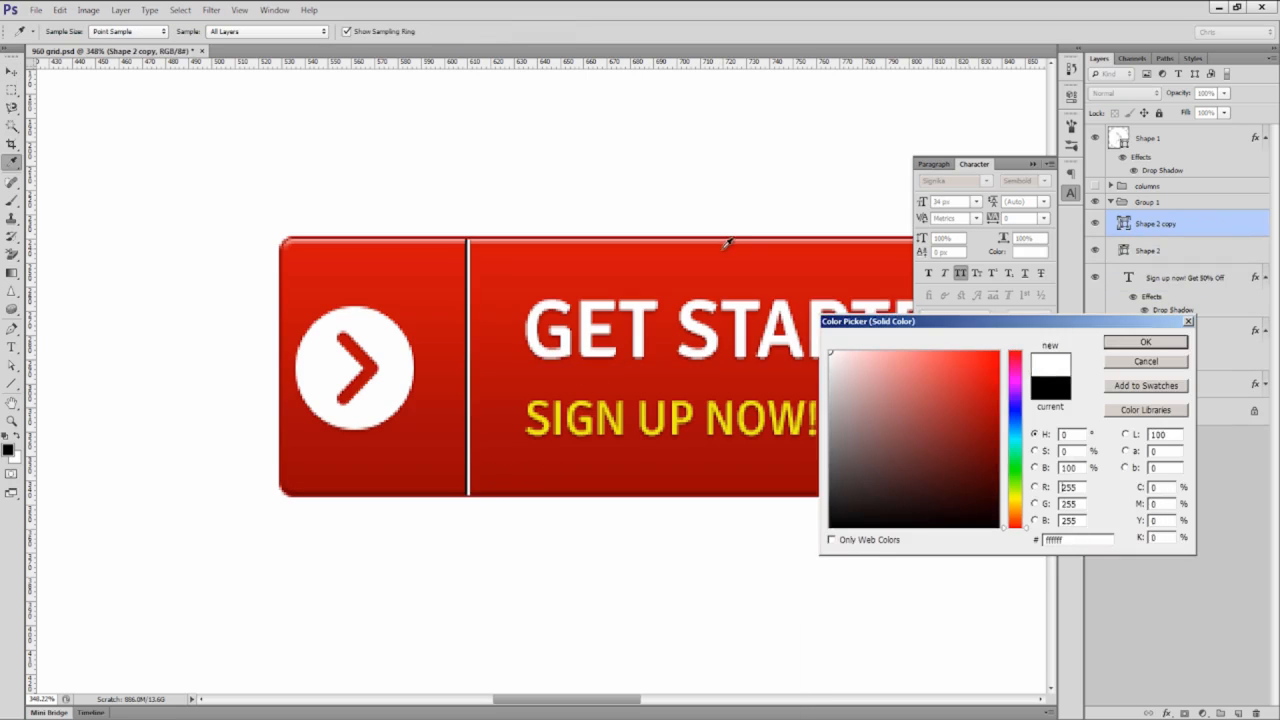
{"action": "key", "text": "Return"}
{"action": "mouse_move", "coordinate": [1182, 93]}
{"action": "left_mouse_down"}
{"action": "mouse_move", "coordinate": [1168, 96]}
{"action": "mouse_move", "coordinate": [1178, 93]}
{"action": "left_mouse_up"}
{"action": "left_click", "coordinate": [1183, 250]}
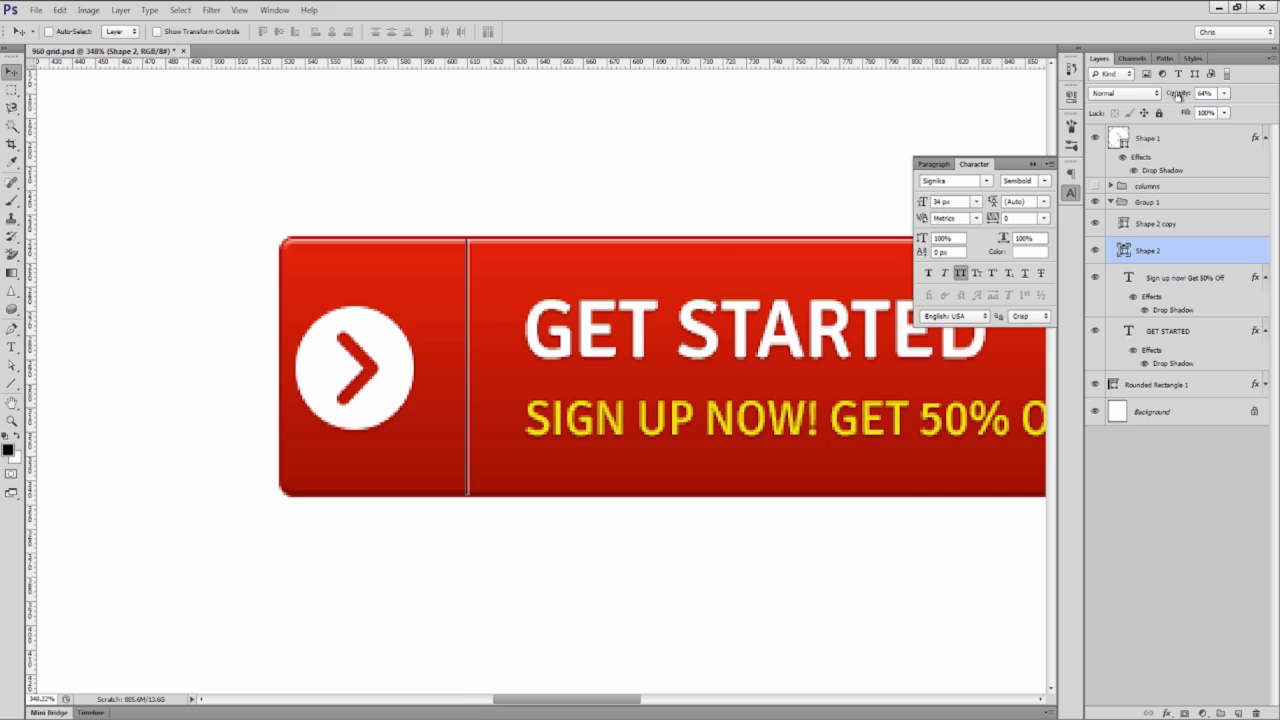
{"action": "key", "text": "ctrl+shift+h"}
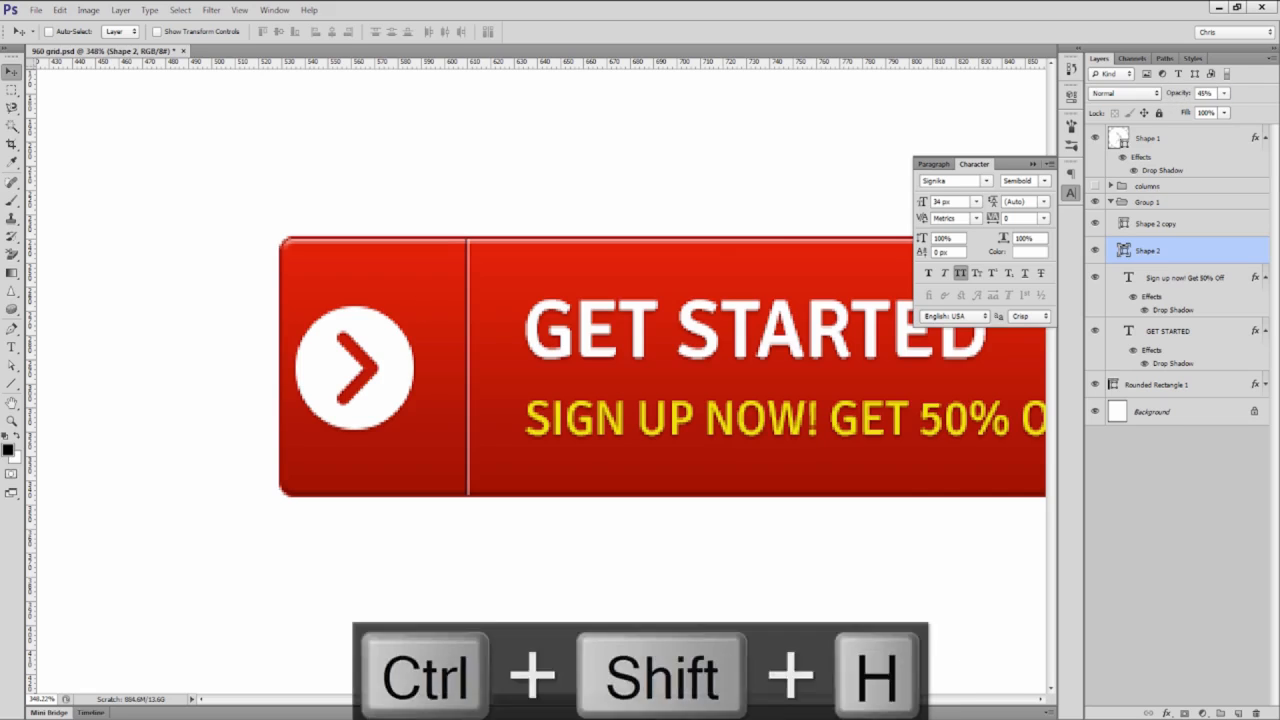
Step: Group the two divider line layers, name the group "separator", and move it out of Group 1 to just above it
{"action": "left_click", "coordinate": [1194, 230], "text": "shift"}
{"action": "key", "text": "ctrl+g"}
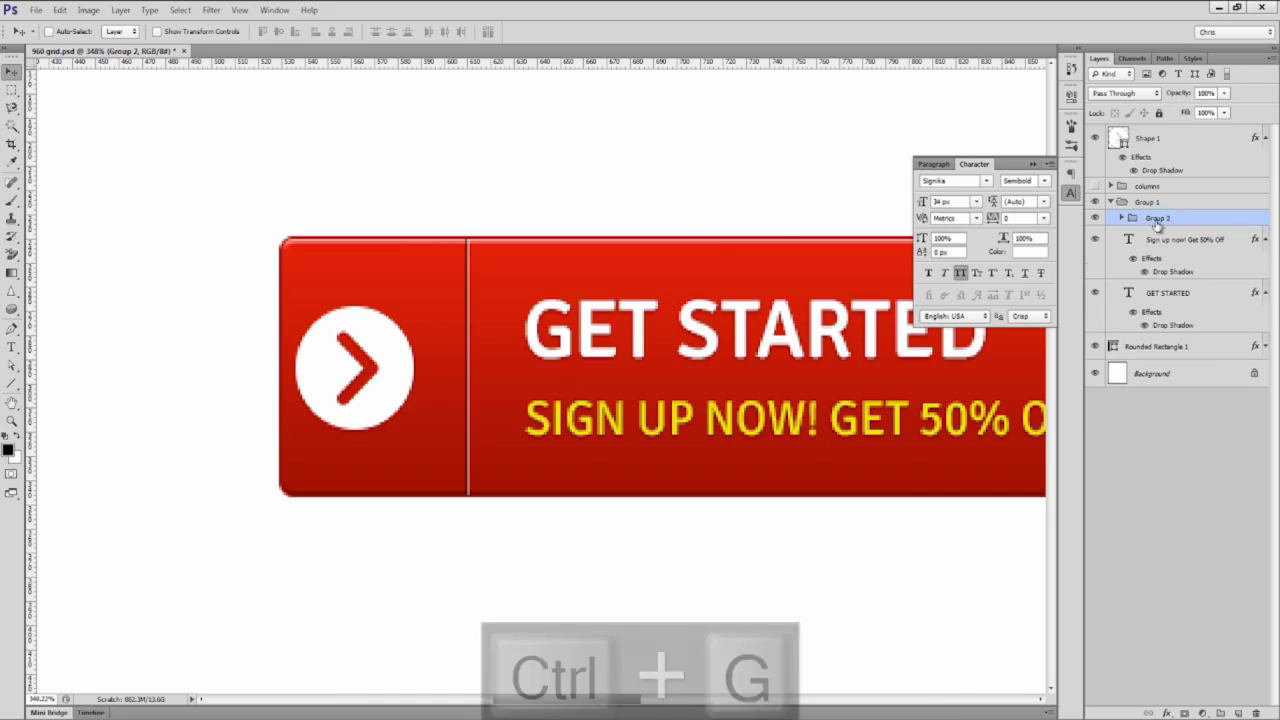
{"action": "double_click", "coordinate": [1152, 218]}
{"action": "type", "text": "separator"}
{"action": "key", "text": "Return"}
{"action": "left_click_drag", "start_coordinate": [1152, 218], "coordinate": [1150, 193]}
Step: Collapse the text layers' effects lists and move the chevron Shape 1 layer and the separator group into Group 1
{"action": "left_click", "coordinate": [1265, 218]}
{"action": "left_click", "coordinate": [1265, 271], "text": "shift"}
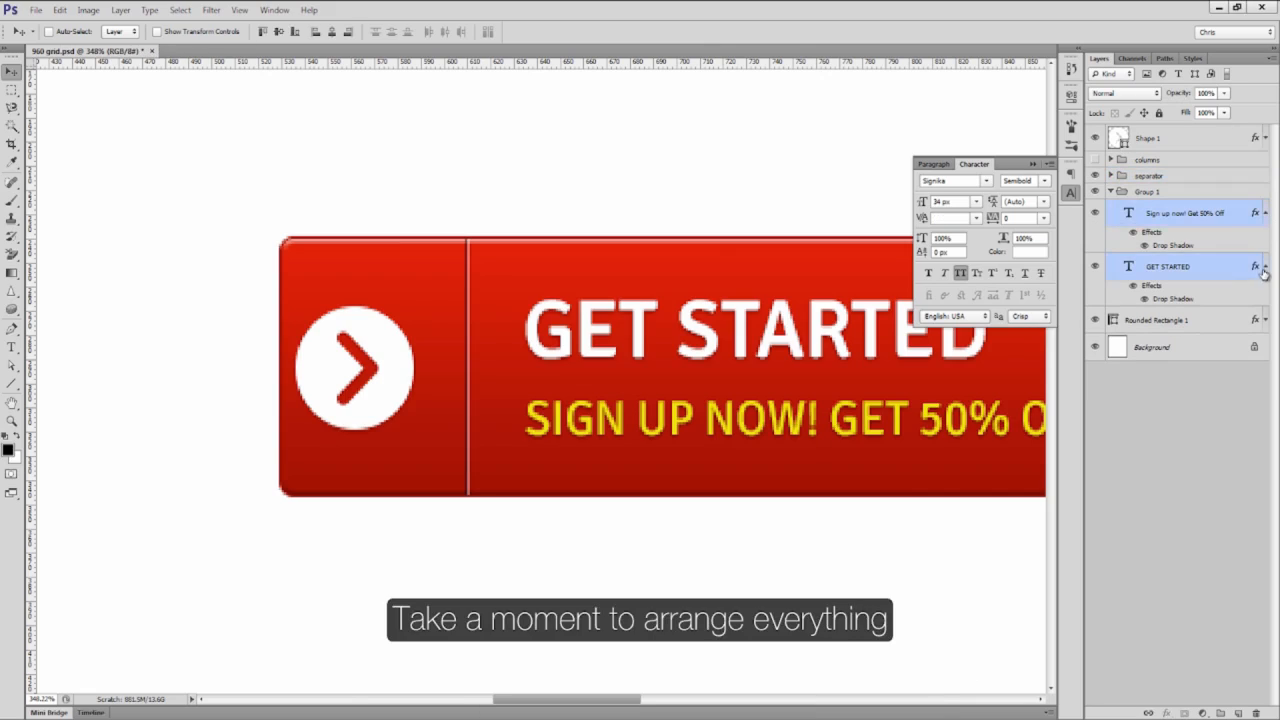
{"action": "left_click", "coordinate": [1265, 269]}
{"action": "left_click_drag", "start_coordinate": [1158, 141], "coordinate": [1178, 211]}
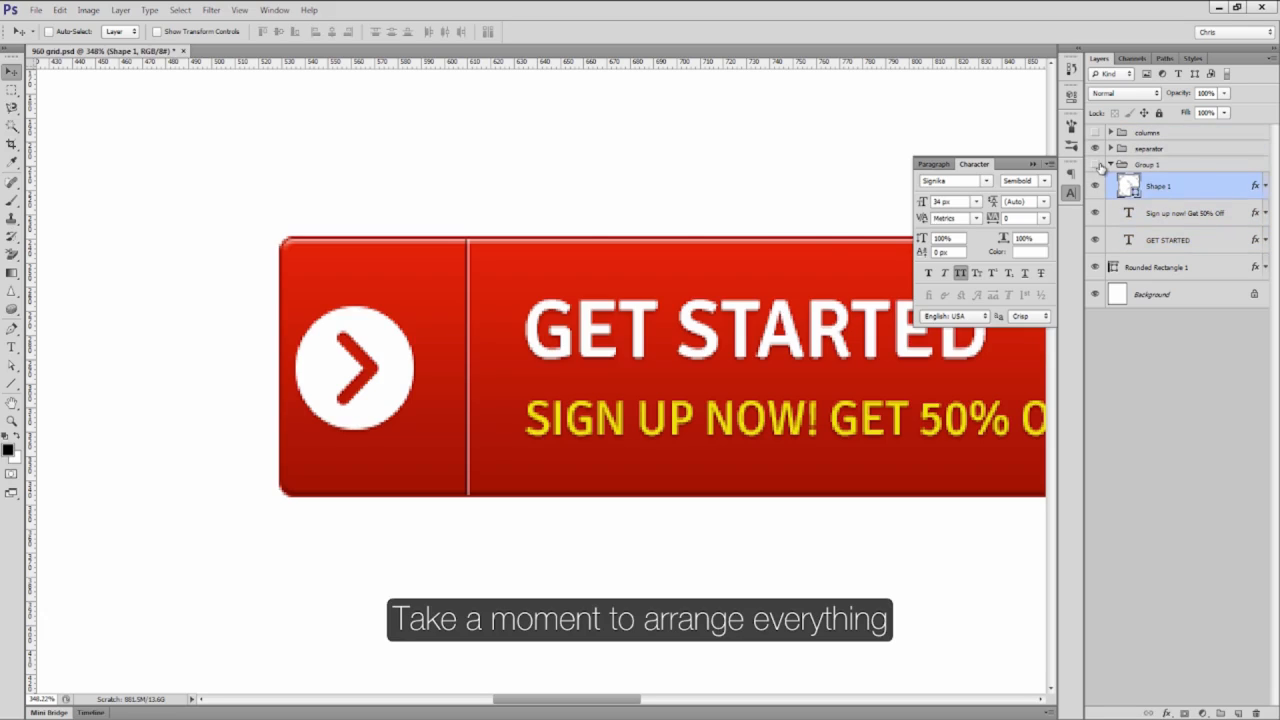
{"action": "left_click", "coordinate": [1148, 167]}
{"action": "mouse_move", "coordinate": [1160, 150]}
{"action": "left_mouse_down"}
{"action": "mouse_move", "coordinate": [1180, 153]}
{"action": "mouse_move", "coordinate": [1175, 166]}
{"action": "left_mouse_up"}
Step: Rename Group 1 to "btn" and the rounded rectangle layer to "bg", and include the bg layer in the btn group
{"action": "double_click", "coordinate": [1150, 150]}
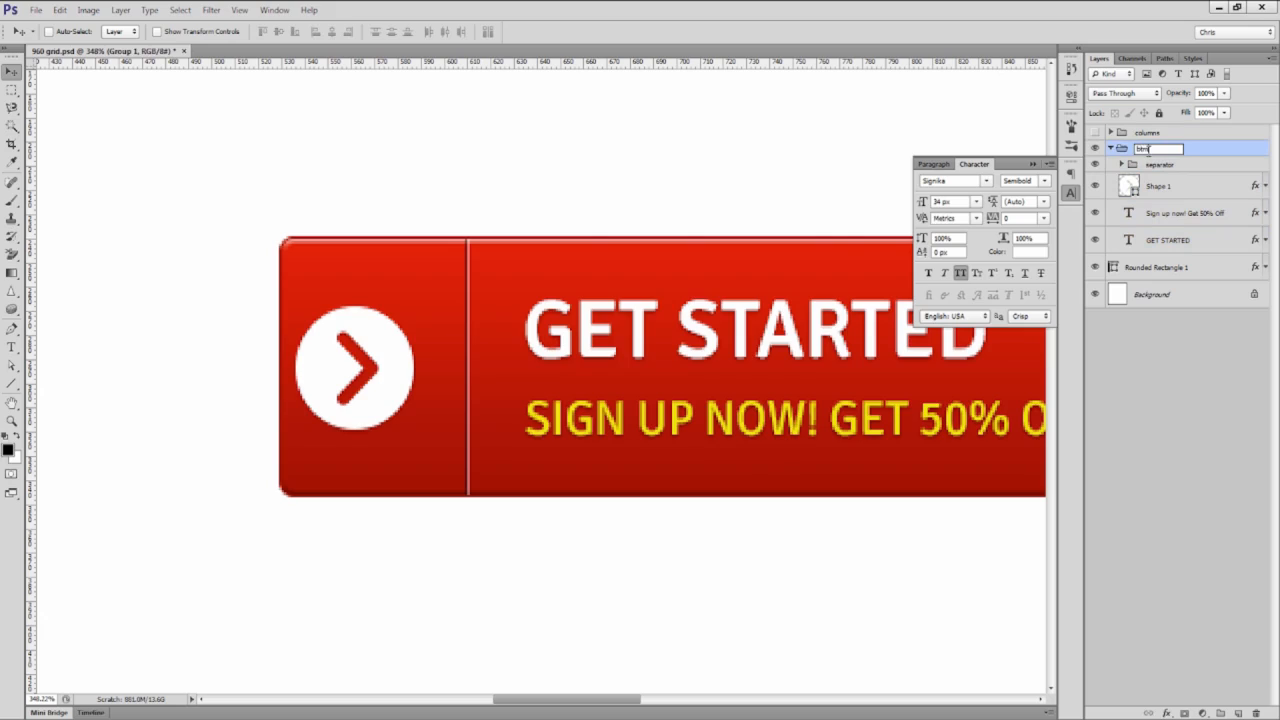
{"action": "type", "text": "btn"}
{"action": "key", "text": "Return"}
{"action": "double_click", "coordinate": [1150, 270]}
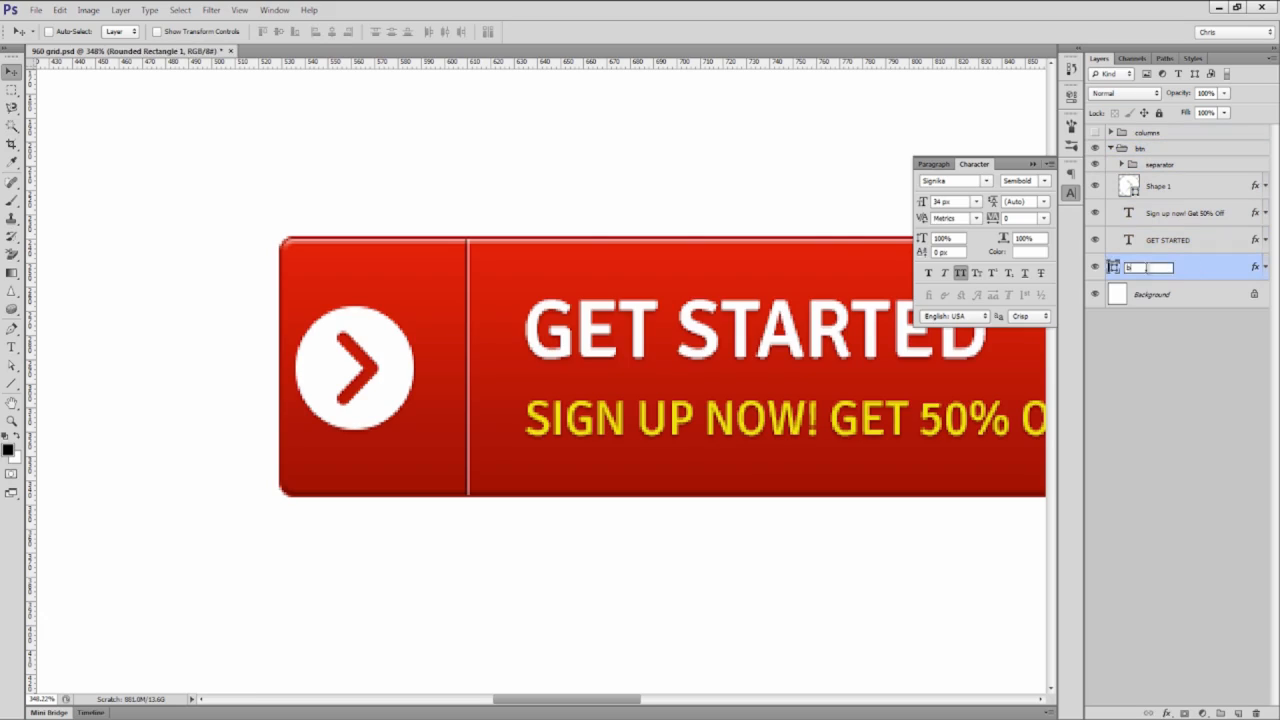
{"action": "type", "text": "bg"}
{"action": "key", "text": "Return"}
Step: Align the vertical centres of the chevron icon and the bg button shape
{"action": "left_click", "coordinate": [1165, 241]}
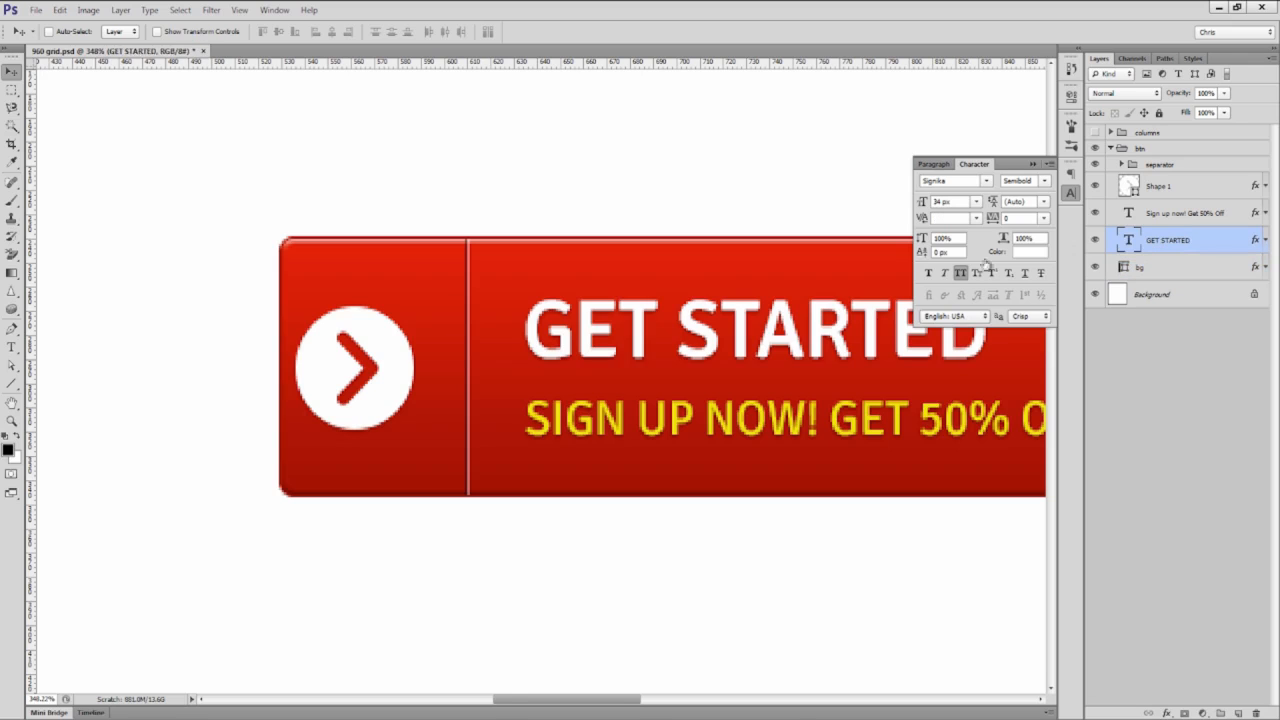
{"action": "left_click_drag", "start_coordinate": [710, 282], "coordinate": [571, 235]}
{"action": "key", "text": "ctrl+1"}
{"action": "left_click_drag", "start_coordinate": [506, 345], "coordinate": [545, 346]}
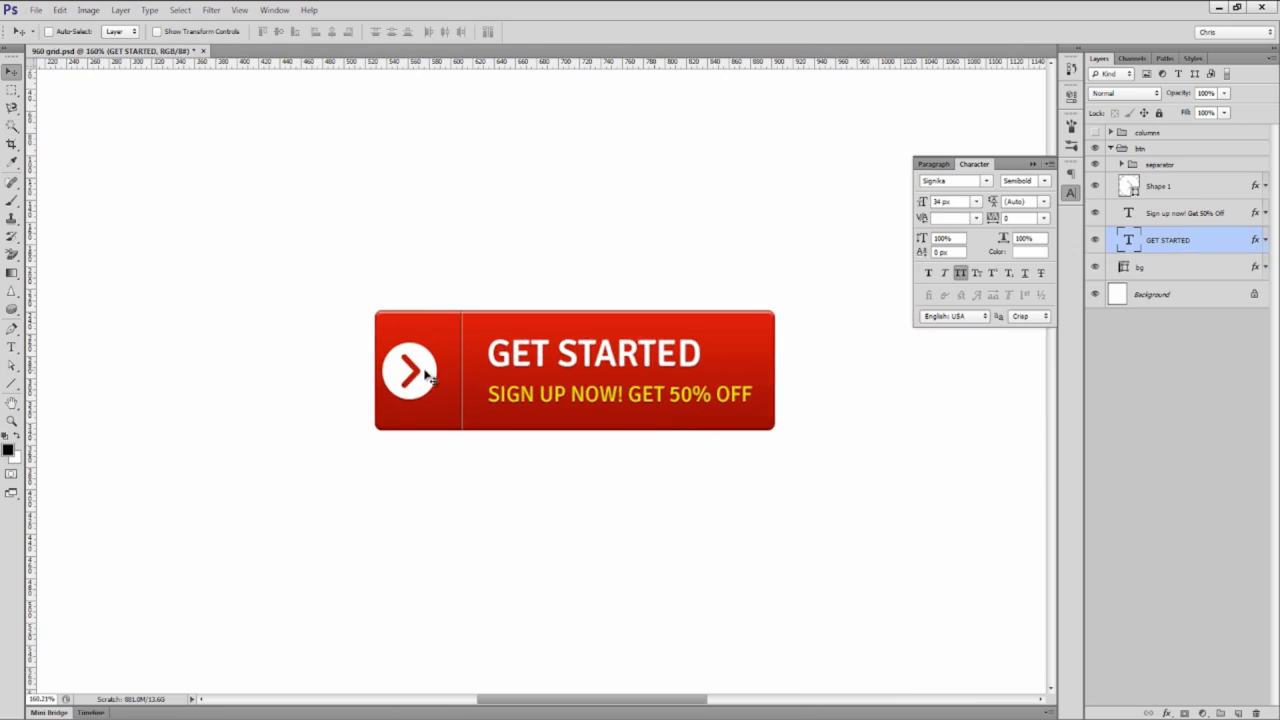
{"action": "left_click", "coordinate": [425, 370], "text": "ctrl"}
{"action": "left_click", "coordinate": [430, 319], "text": "ctrl+shift"}
{"action": "left_click", "coordinate": [279, 32]}
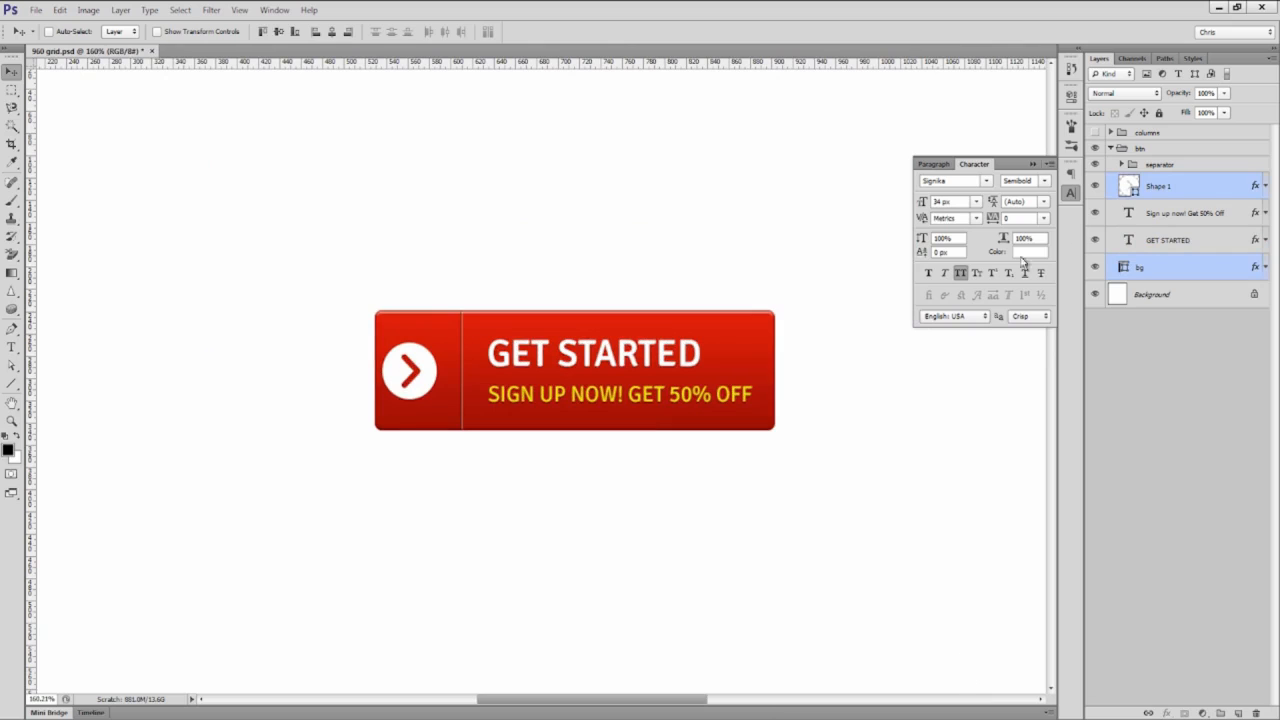
Step: Centre the chevron icon horizontally between the button's left edge and the divider, using a temporary rectangular selection
{"action": "left_click", "coordinate": [1157, 189]}
{"action": "key", "text": "m"}
{"action": "left_click_drag", "start_coordinate": [376, 312], "coordinate": [462, 372]}
{"action": "key", "text": "v"}
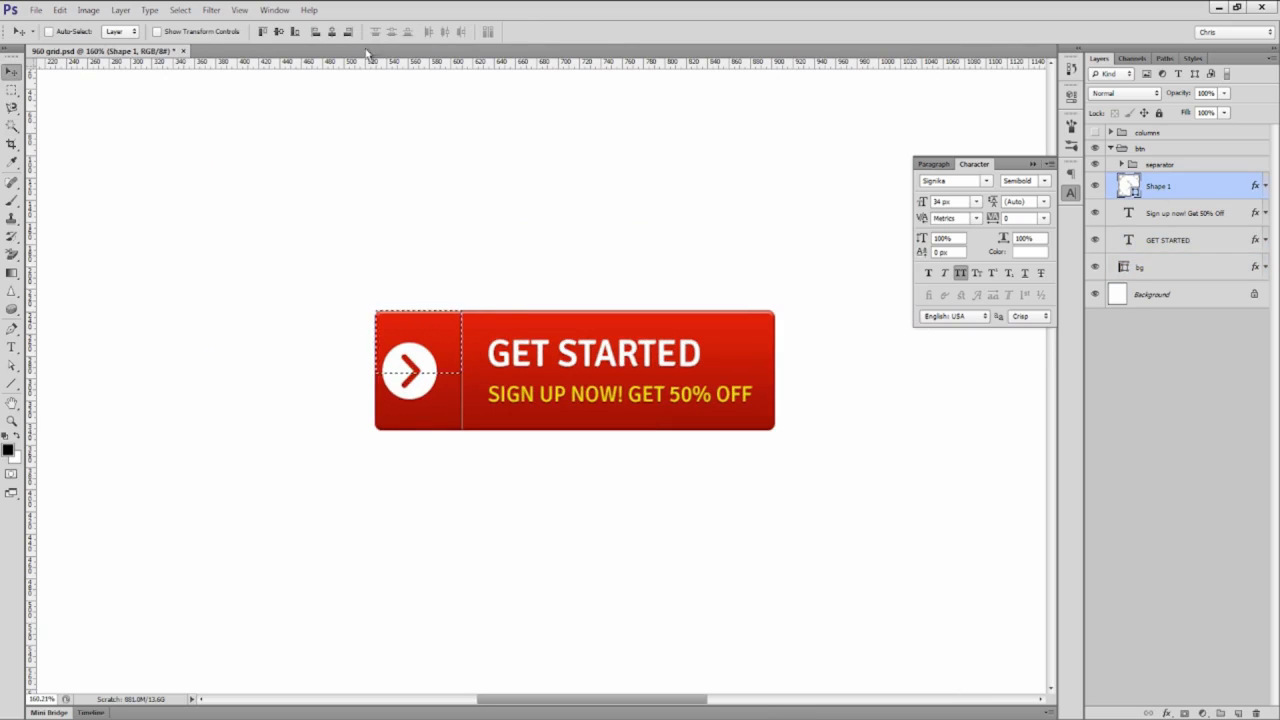
{"action": "left_click", "coordinate": [332, 32]}
{"action": "key", "text": "ctrl+d"}
Step: Nudge the yellow promotional line up slightly, closer to the "GET STARTED" text
{"action": "left_click", "coordinate": [586, 394], "text": "ctrl"}
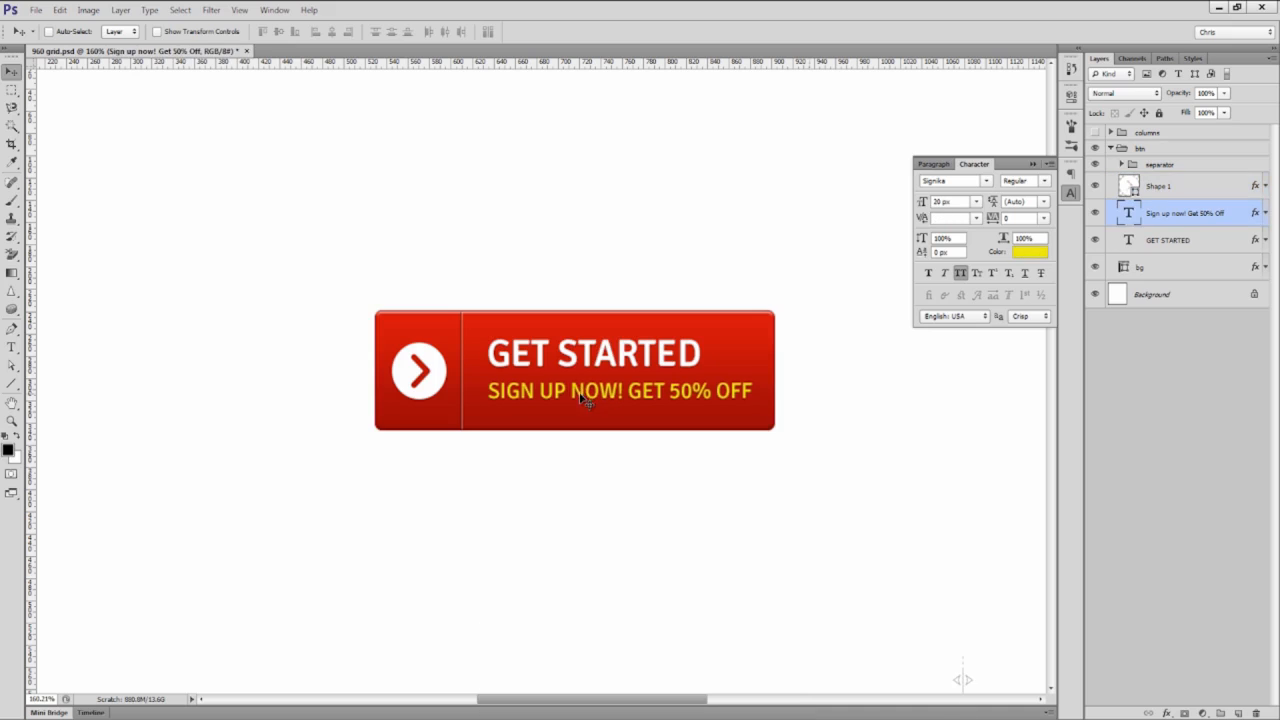
{"action": "key", "text": "Up"}
{"action": "key", "text": "Up"}
{"action": "key", "text": "Up"}
Step: Group the two text layers and align the group's vertical centre with the bg button shape
{"action": "left_click", "coordinate": [577, 360], "text": "ctrl+shift"}
{"action": "key", "text": "ctrl+g"}
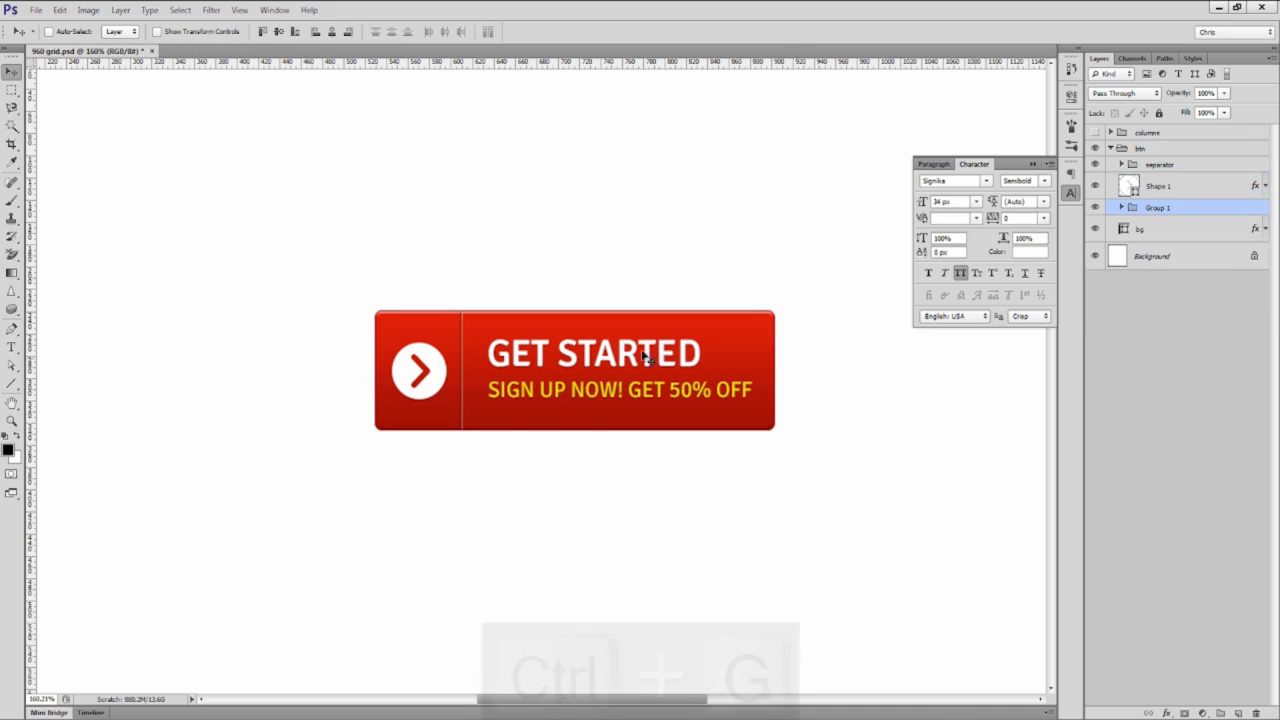
{"action": "left_click", "coordinate": [279, 32]}
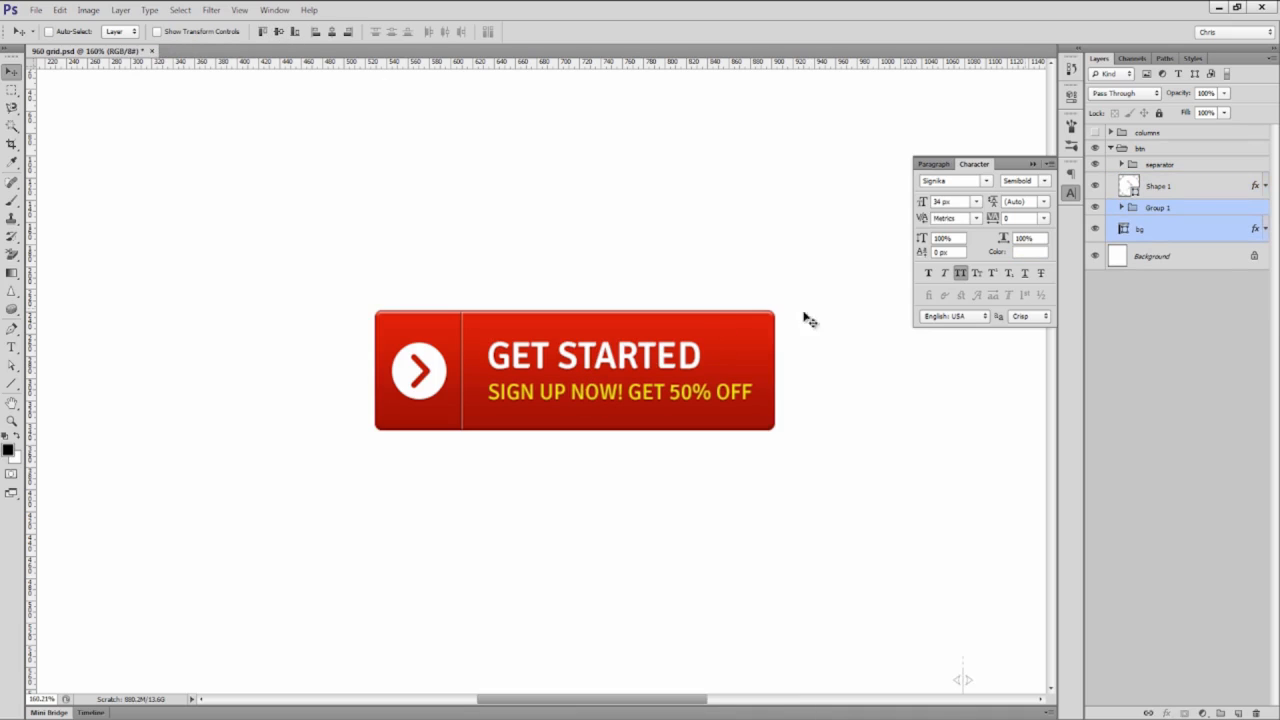
Step: Centre the text group horizontally within a temporary rectangular selection spanning the button area beside the divider
{"action": "left_click", "coordinate": [1157, 208]}
{"action": "key", "text": "m"}
{"action": "left_click_drag", "start_coordinate": [462, 330], "coordinate": [755, 397]}
{"action": "key", "text": "v"}
{"action": "left_click", "coordinate": [331, 32]}
{"action": "key", "text": "ctrl+d"}
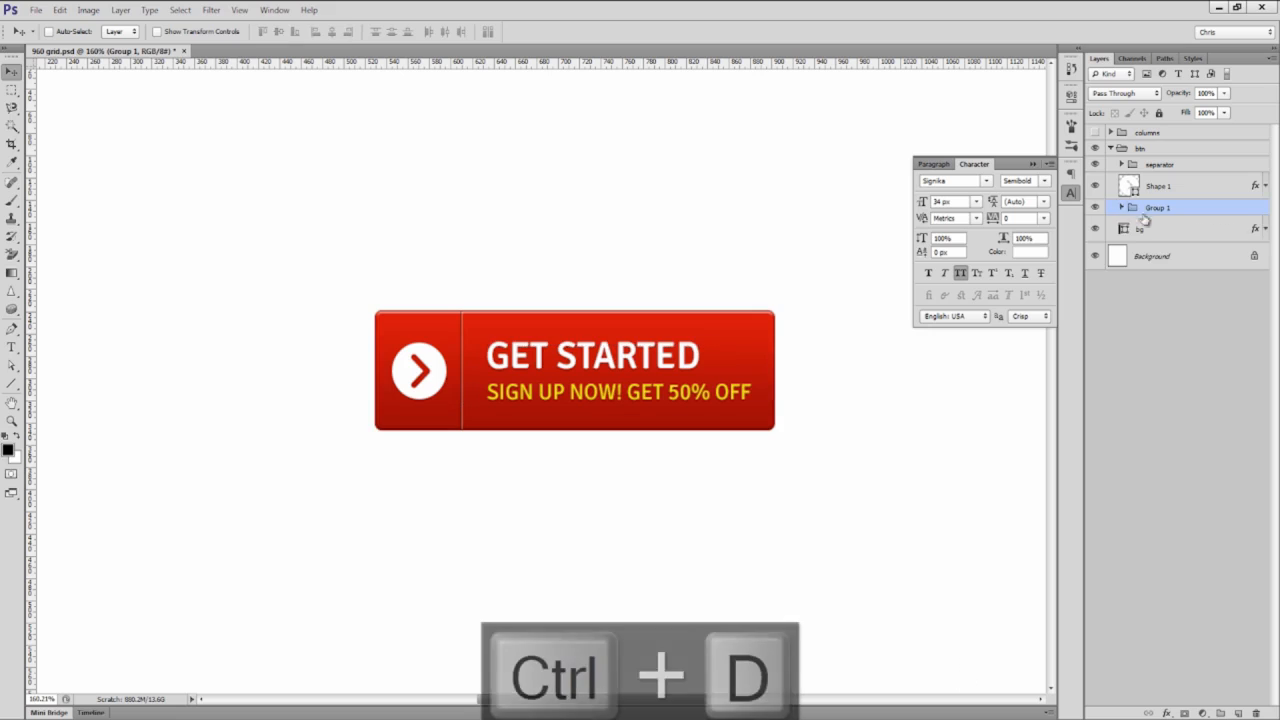
Step: Move both text layers out of the temporary text group and delete the empty group
{"action": "left_click", "coordinate": [1121, 208]}
{"action": "left_click", "coordinate": [1177, 256]}
{"action": "left_click", "coordinate": [1178, 232], "text": "shift"}
{"action": "left_click_drag", "start_coordinate": [1178, 236], "coordinate": [1174, 201]}
{"action": "left_click", "coordinate": [1157, 261]}
{"action": "key", "text": "Delete"}
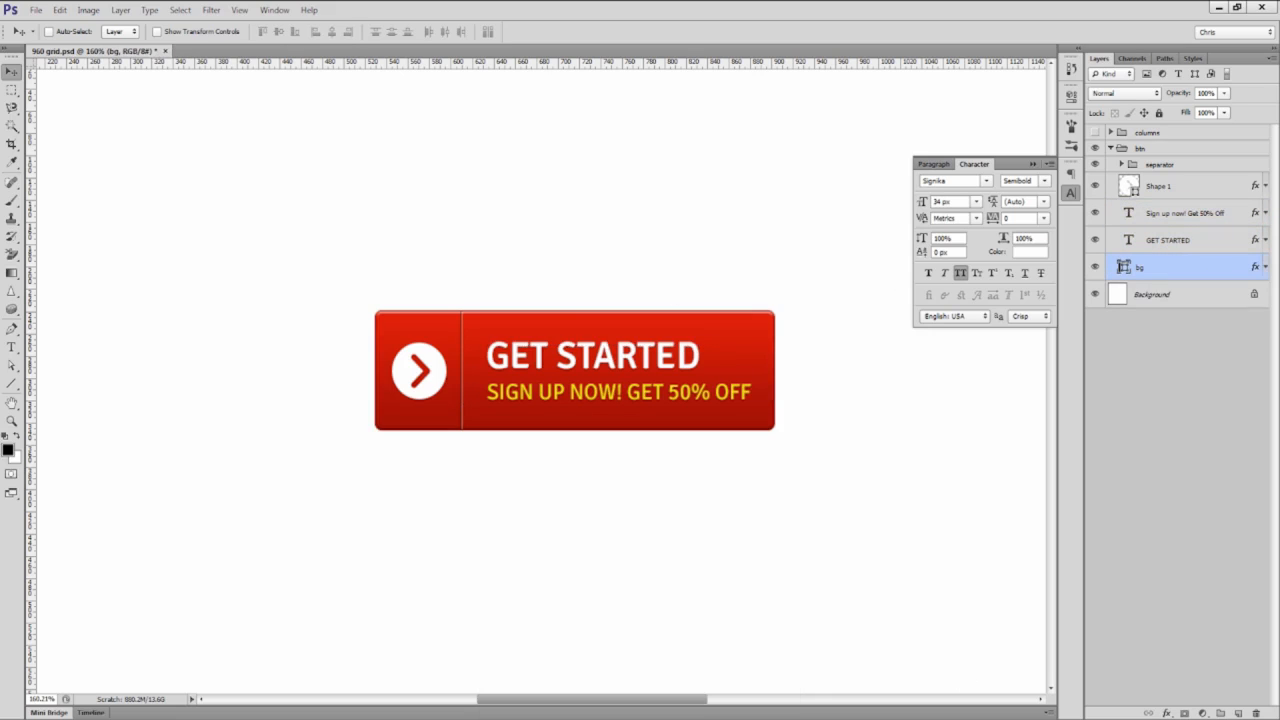
Step: Change the chevron icon's fill colour to the dark red 7f0907
{"action": "left_click", "coordinate": [430, 386], "text": "ctrl"}
{"action": "double_click", "coordinate": [1128, 188]}
{"action": "left_click", "coordinate": [749, 343]}
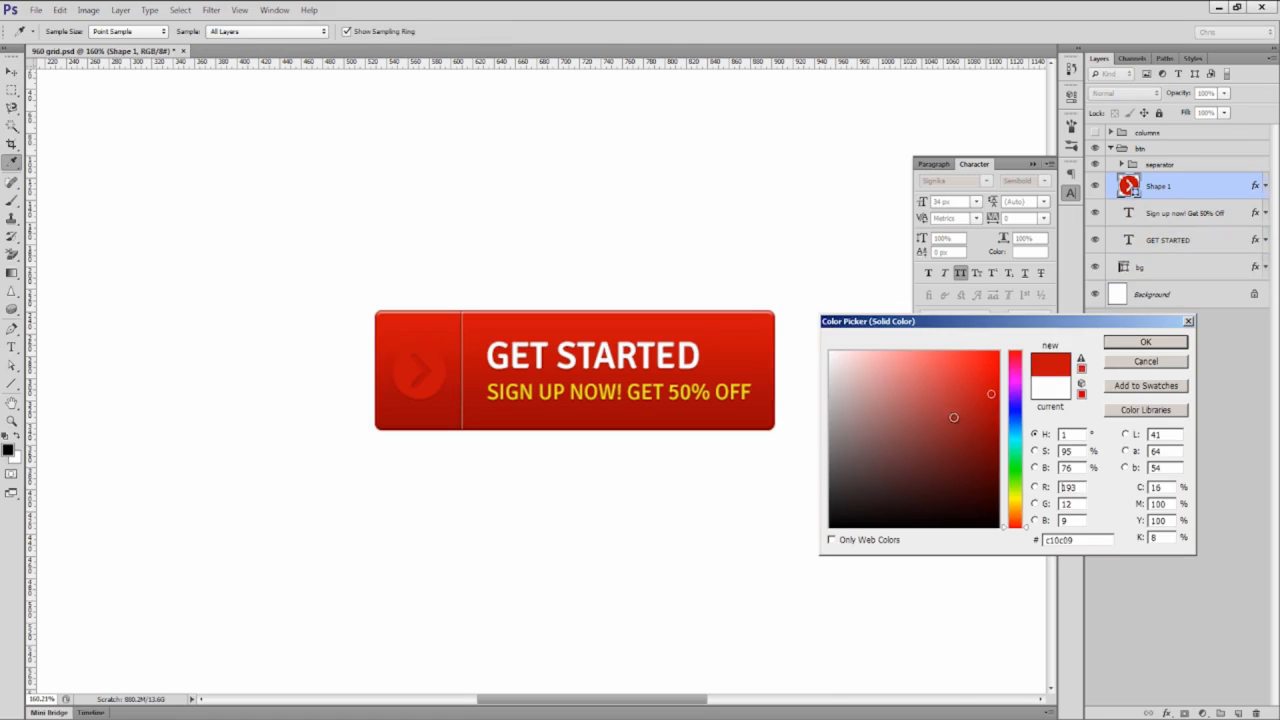
{"action": "left_click", "coordinate": [986, 425]}
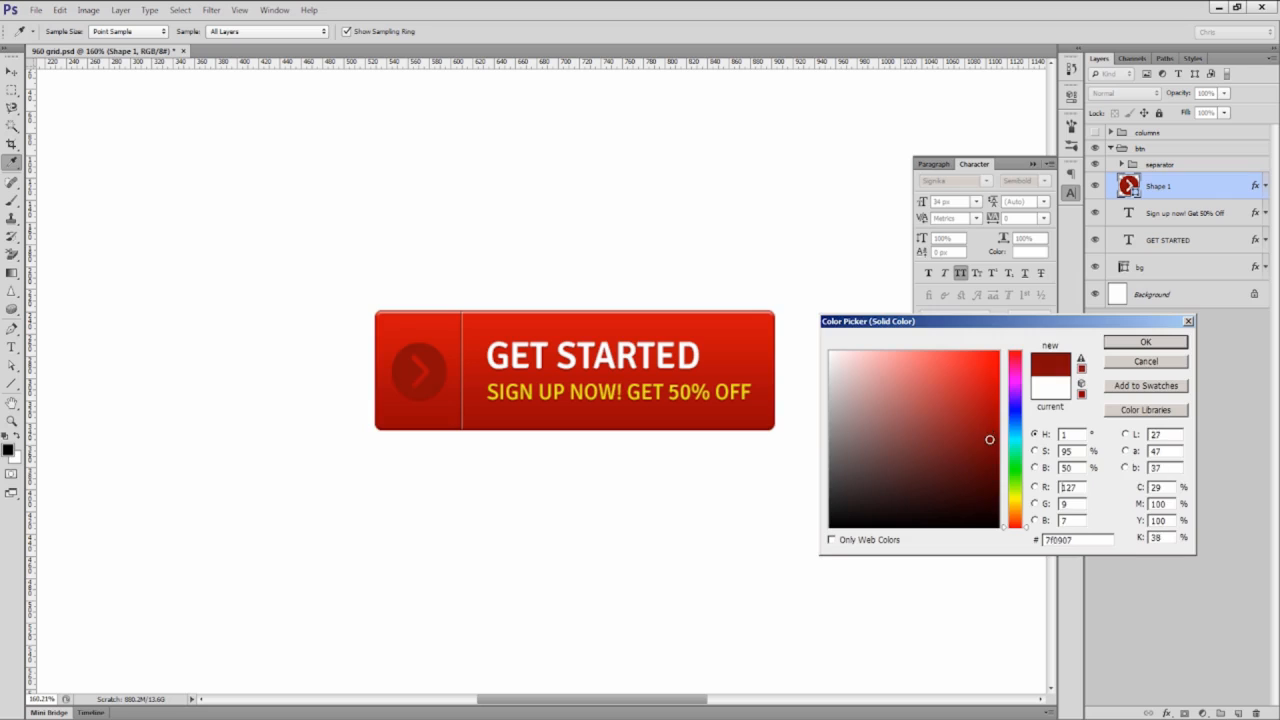
{"action": "key", "text": "v"}
{"action": "key", "text": "Return"}
Step: Give the chevron icon an Inner Shadow with distance 1 px, size 3 px and opacity below 75%, and disable its Drop Shadow
{"action": "left_click", "coordinate": [1167, 711]}
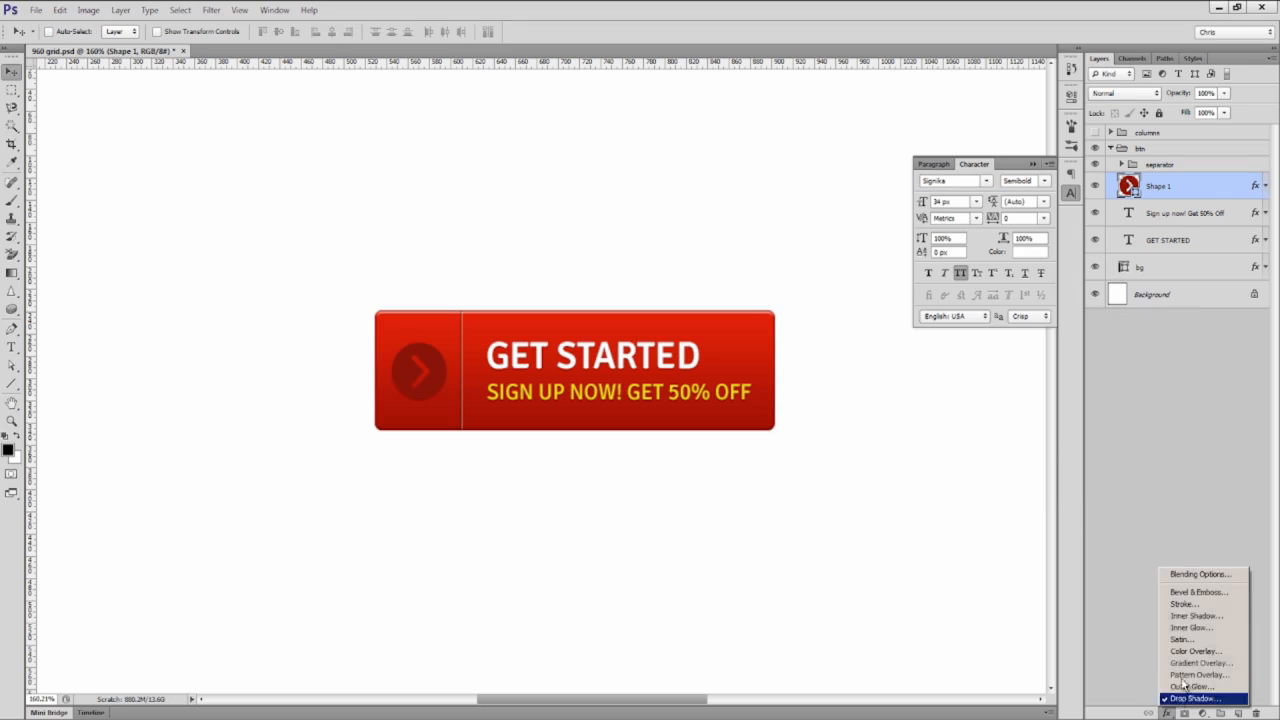
{"action": "left_click", "coordinate": [1196, 615]}
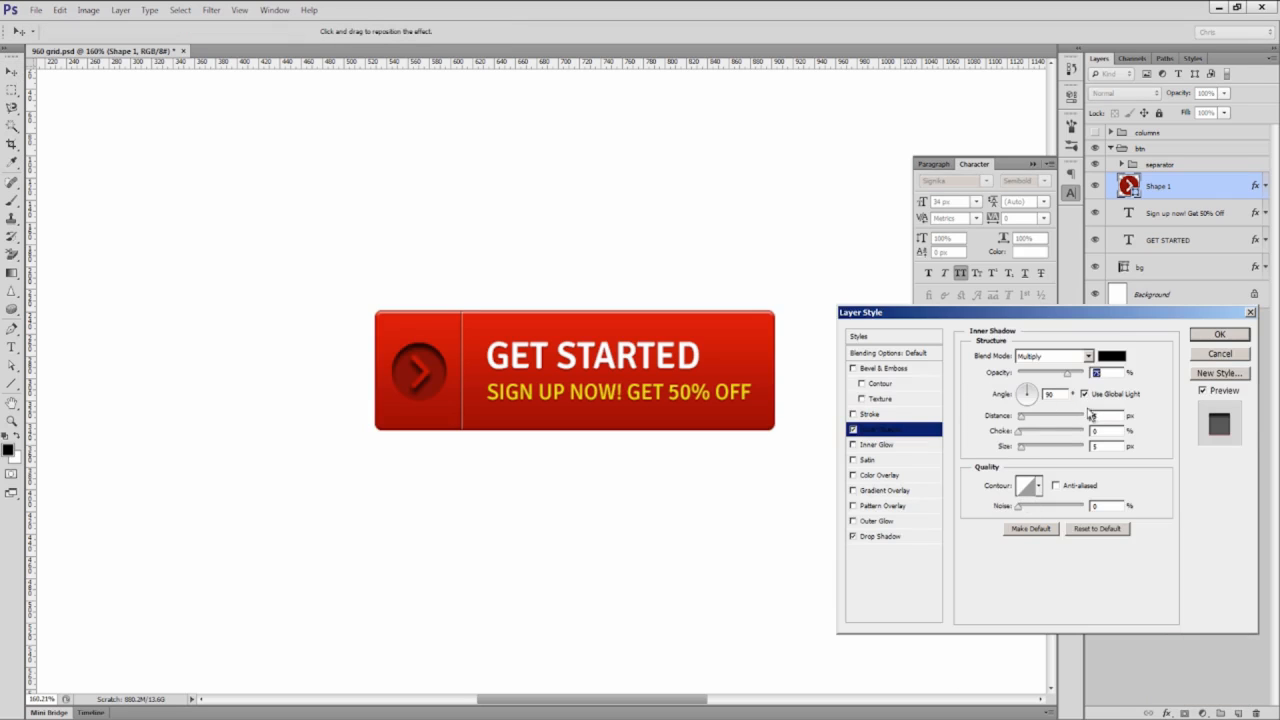
{"action": "type", "text": "1"}
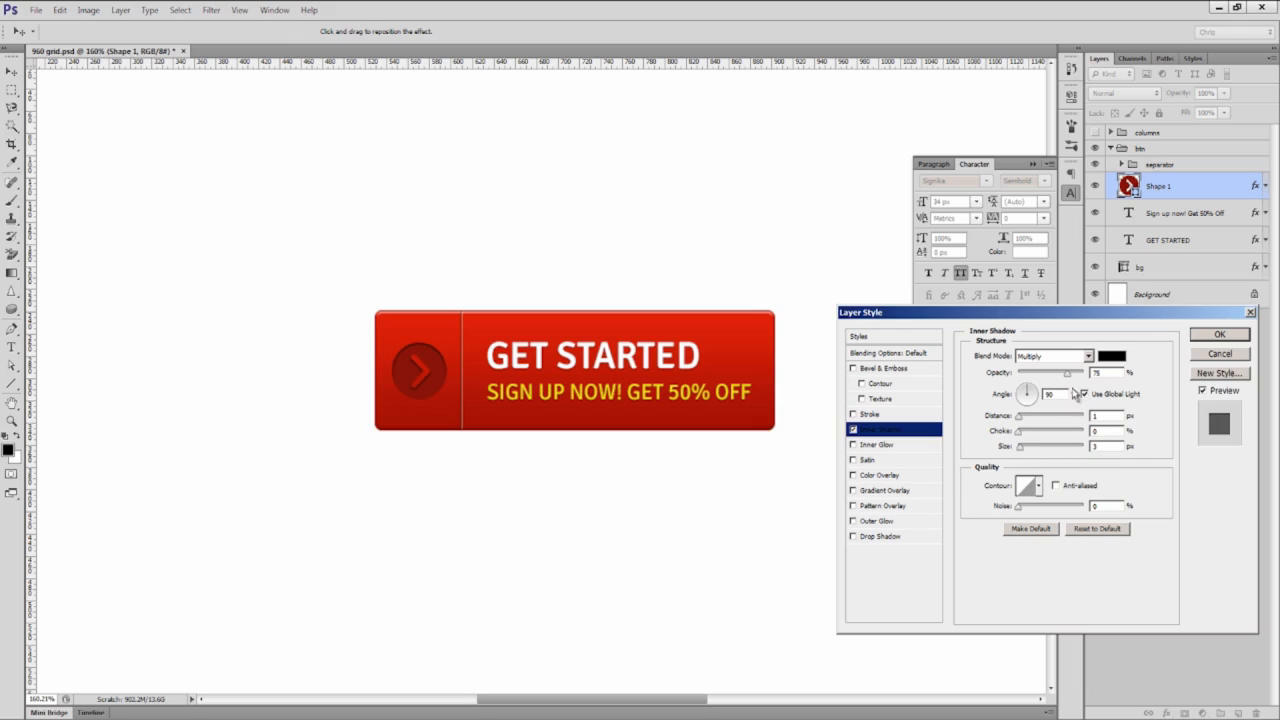
{"action": "left_click_drag", "start_coordinate": [1067, 374], "coordinate": [1055, 378]}
{"action": "left_click", "coordinate": [1219, 334]}
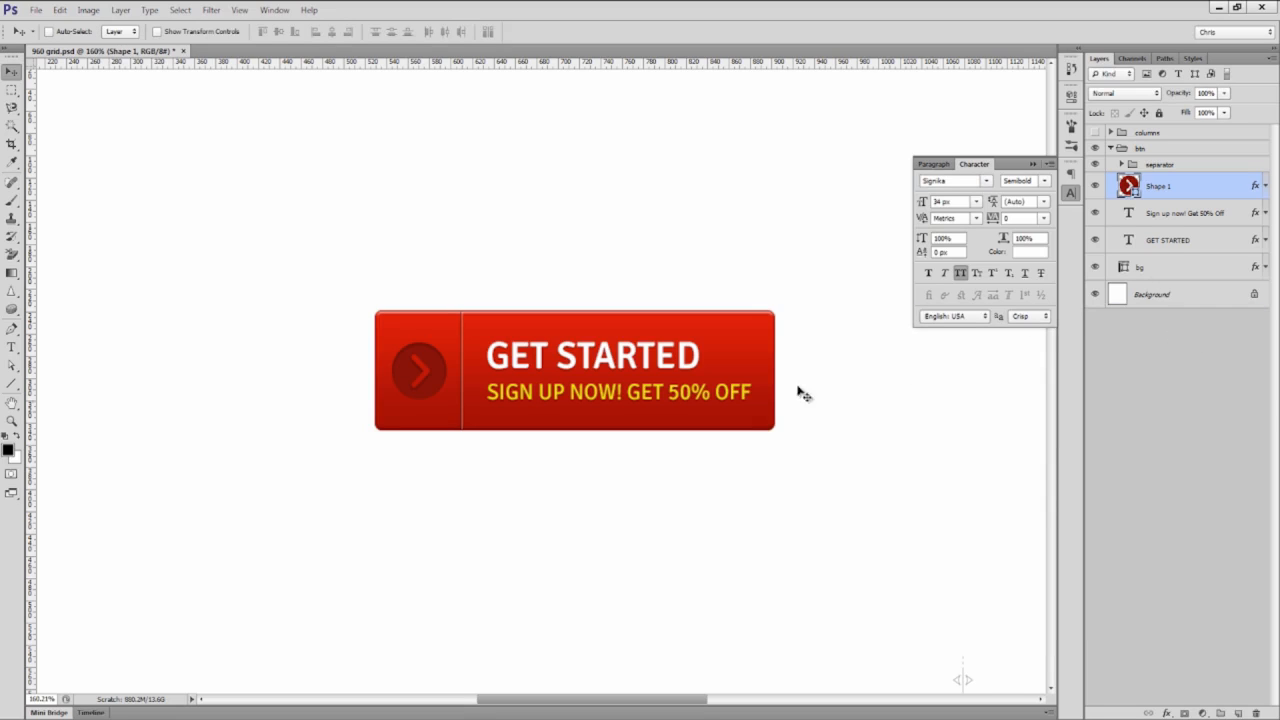
Step: Close the Character settings, duplicate the bg layer and hide the original
{"action": "left_click", "coordinate": [760, 344], "text": "ctrl"}
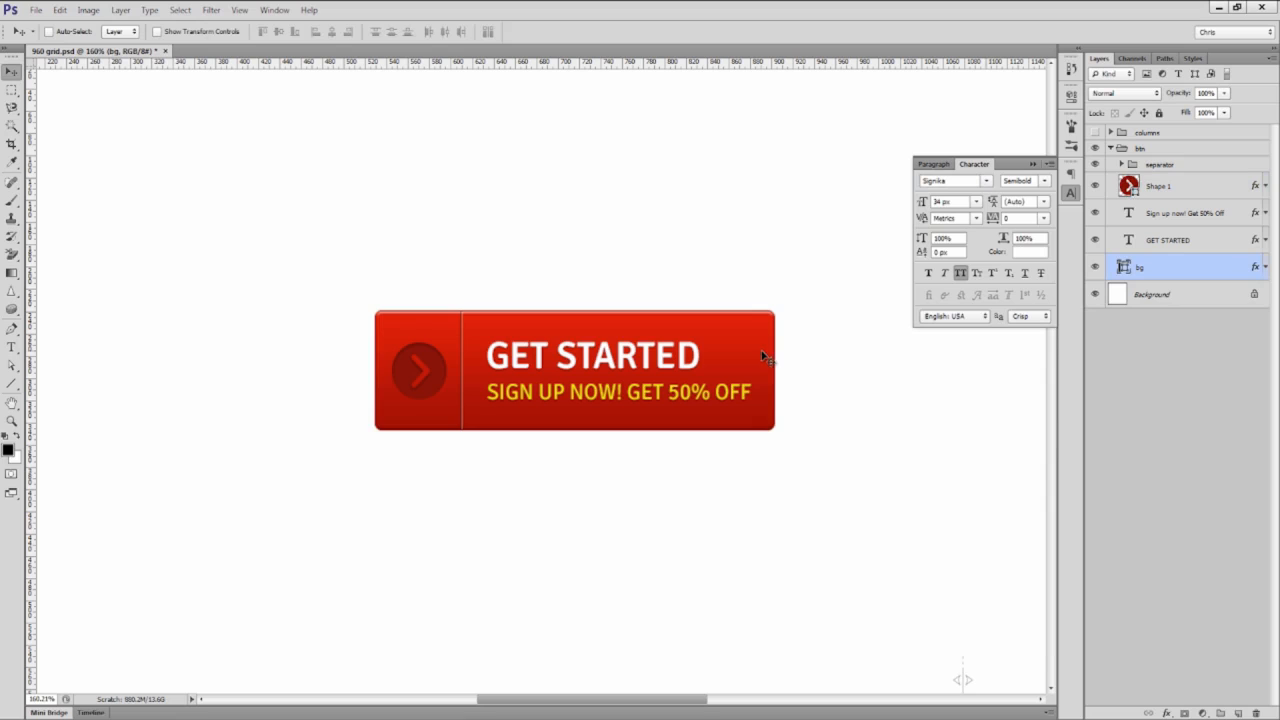
{"action": "left_click", "coordinate": [1070, 192]}
{"action": "left_click_drag", "start_coordinate": [857, 306], "coordinate": [795, 288]}
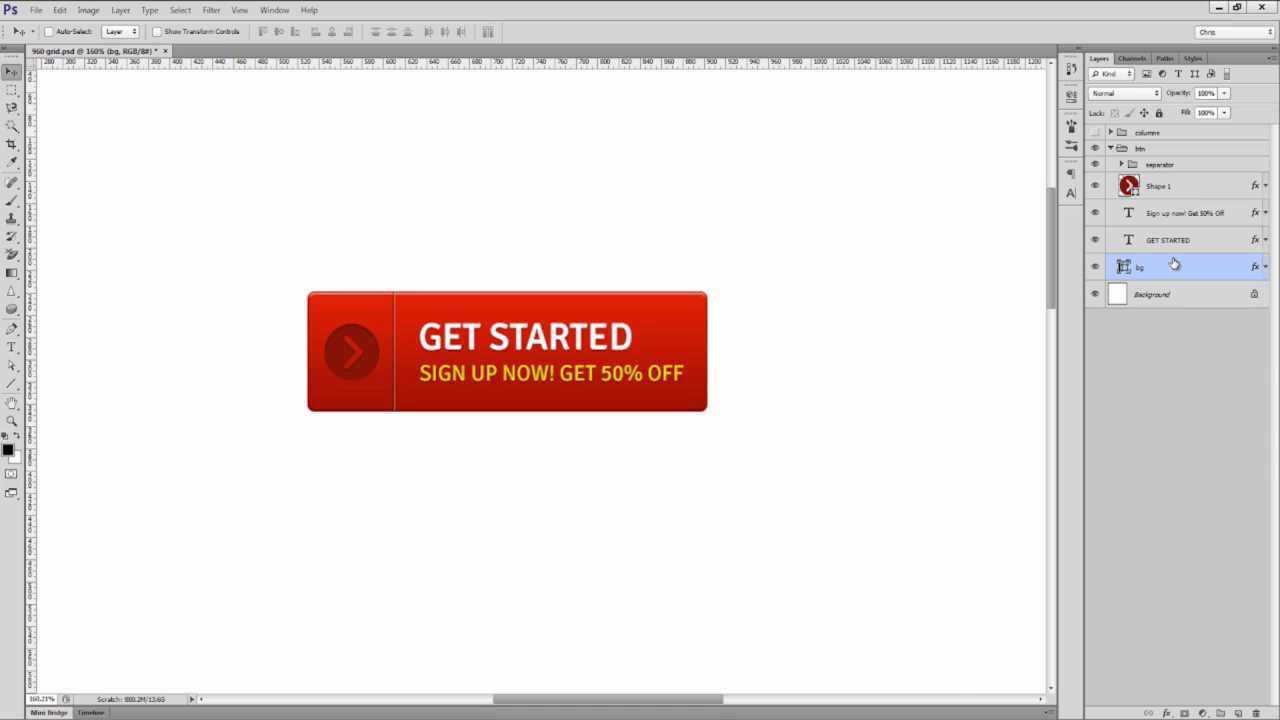
{"action": "key", "text": "ctrl+j"}
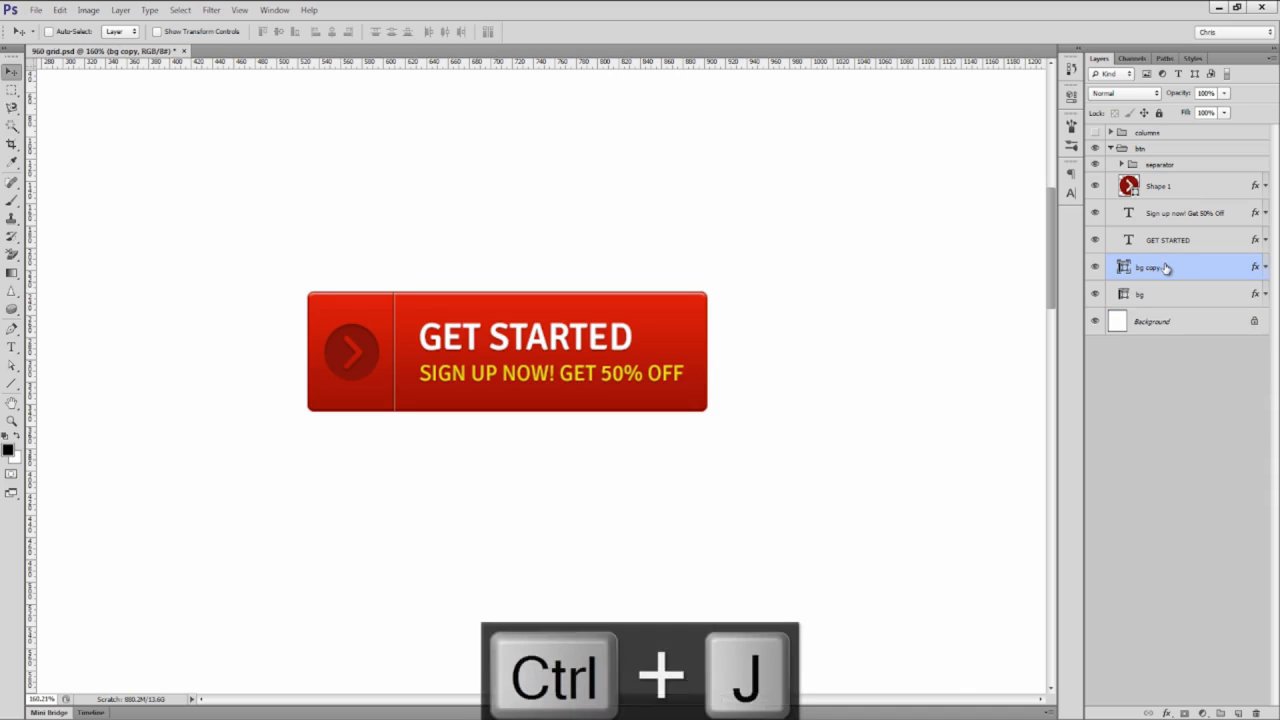
{"action": "left_click", "coordinate": [1094, 296]}
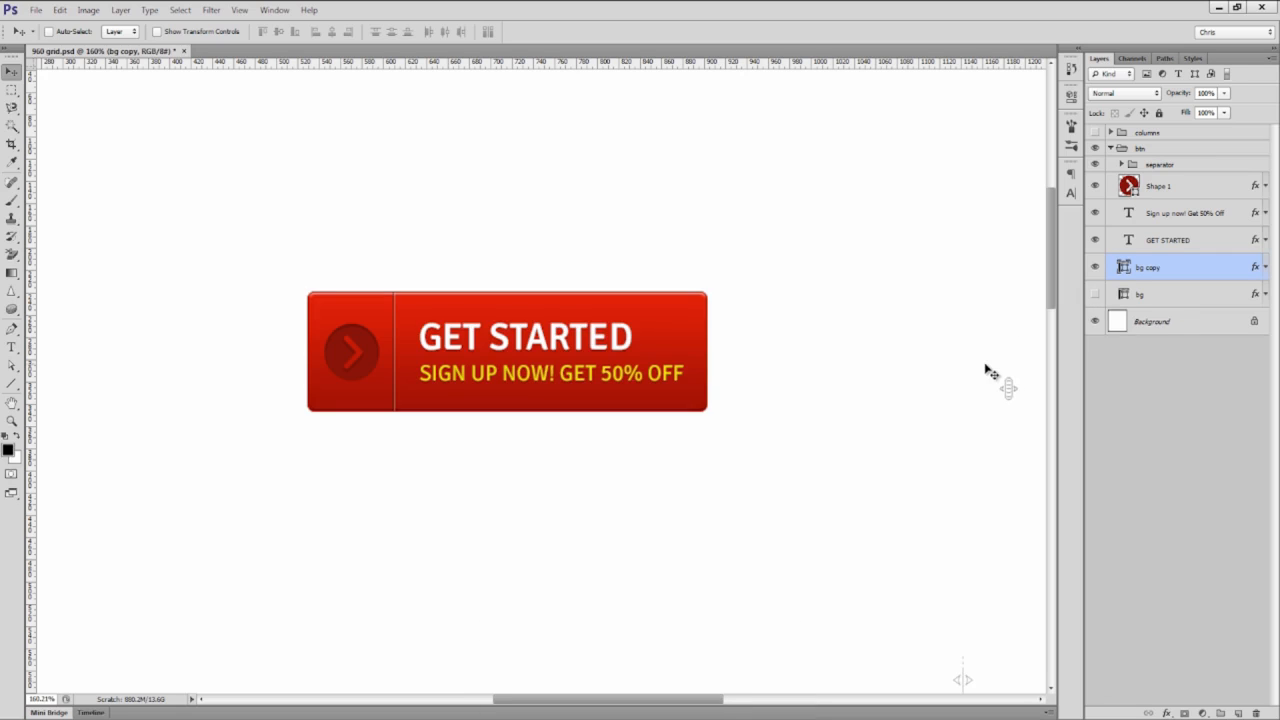
Step: Convert the bg copy layer to a Smart Object
{"action": "left_click_drag", "start_coordinate": [1155, 277], "coordinate": [1040, 347]}
{"action": "left_click_drag", "start_coordinate": [1040, 347], "coordinate": [1174, 270]}
{"action": "right_click", "coordinate": [1175, 268]}
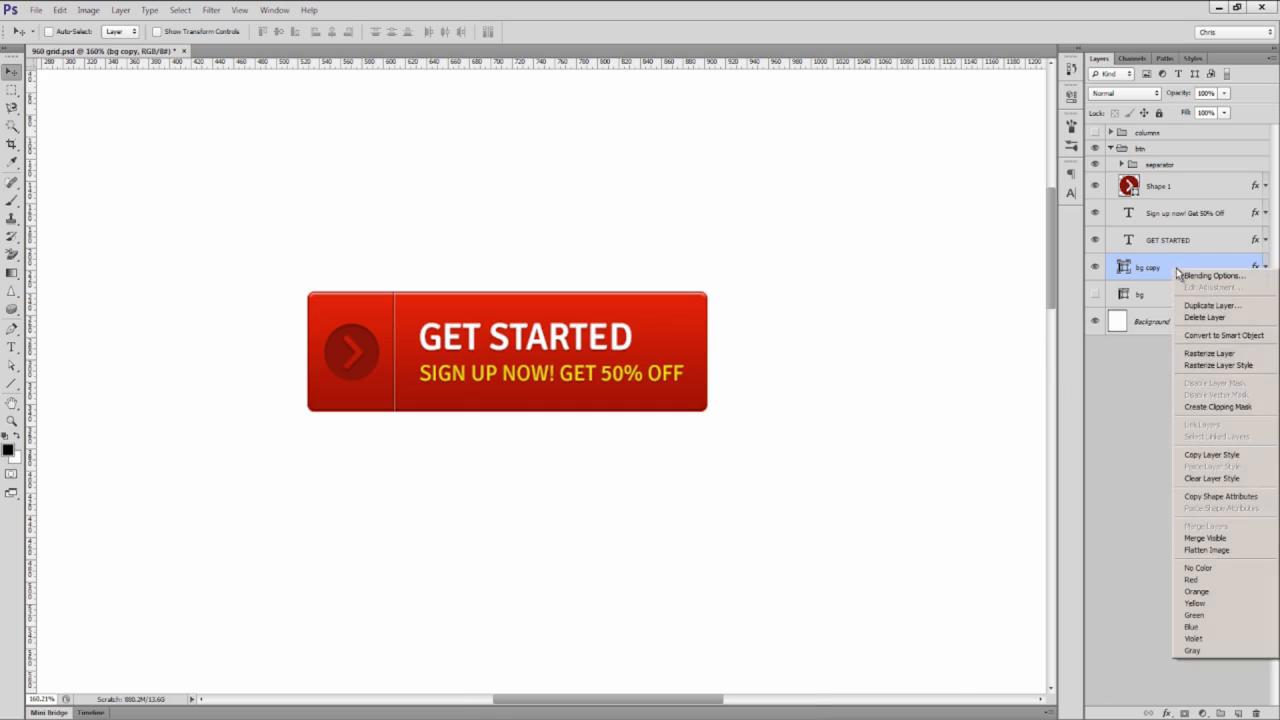
{"action": "left_click", "coordinate": [1209, 338]}
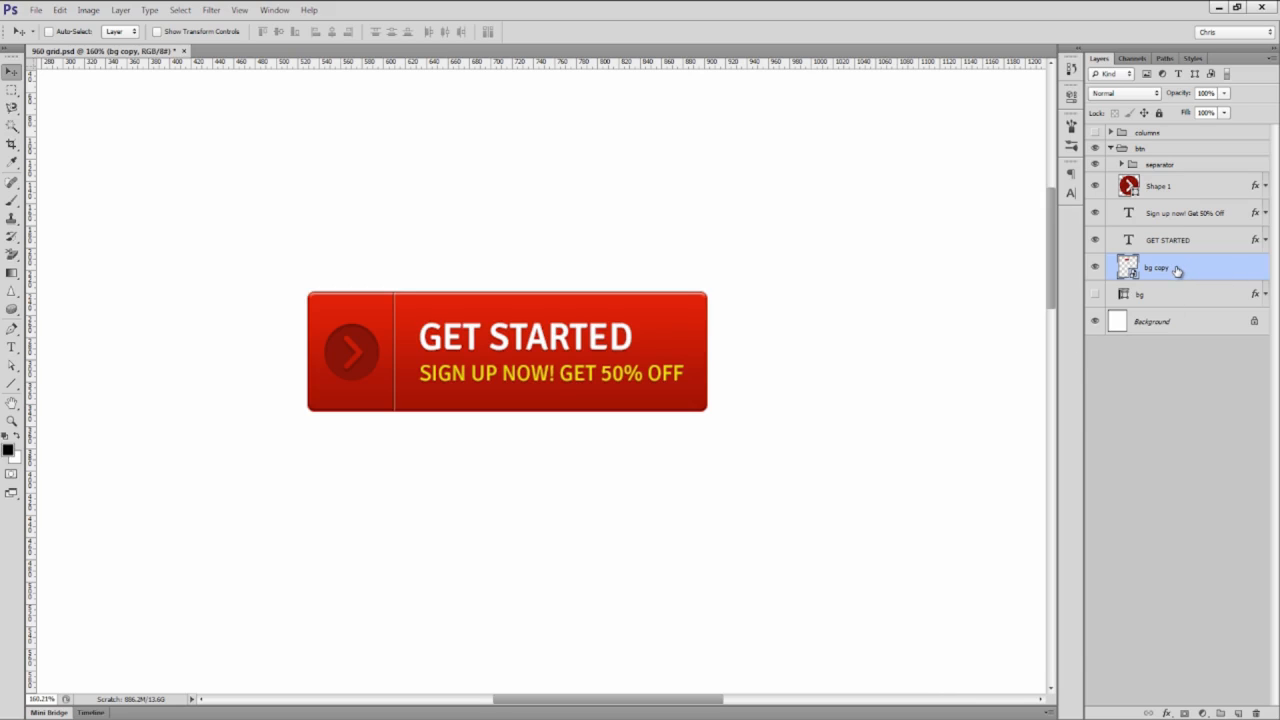
{"action": "left_click", "coordinate": [1168, 713]}
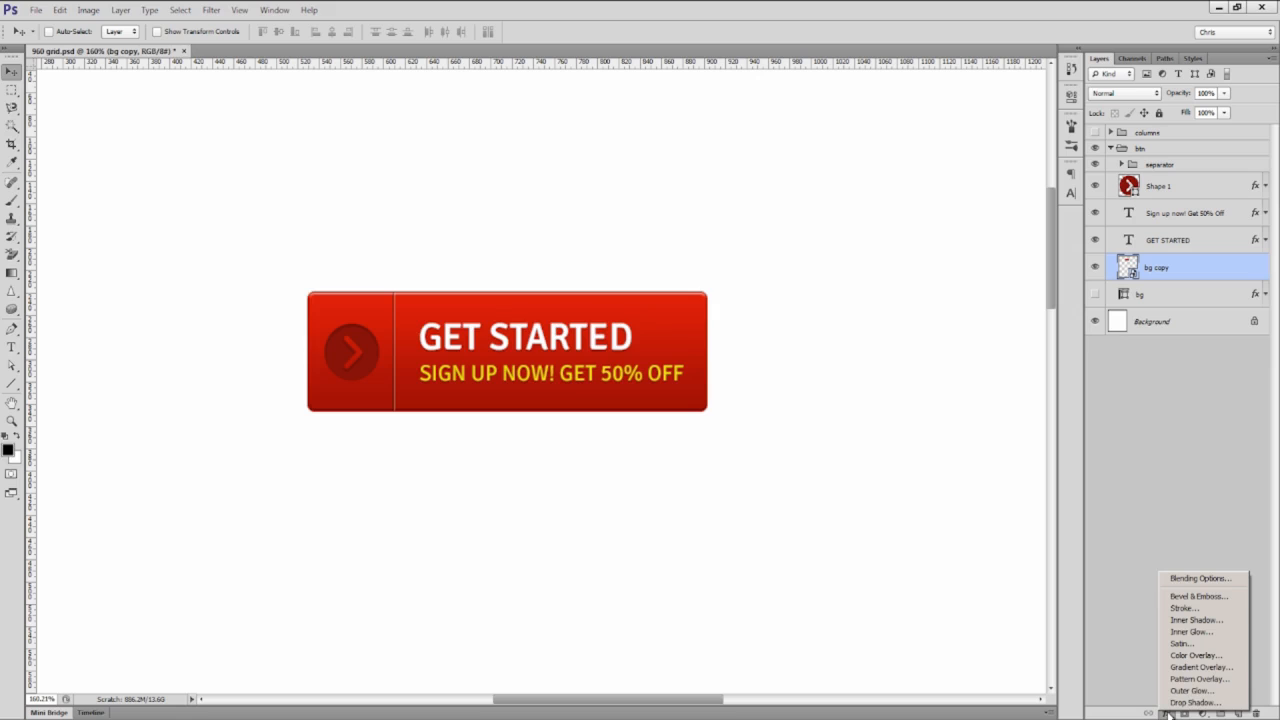
{"action": "left_click", "coordinate": [1195, 680]}
{"action": "left_click", "coordinate": [1060, 404]}
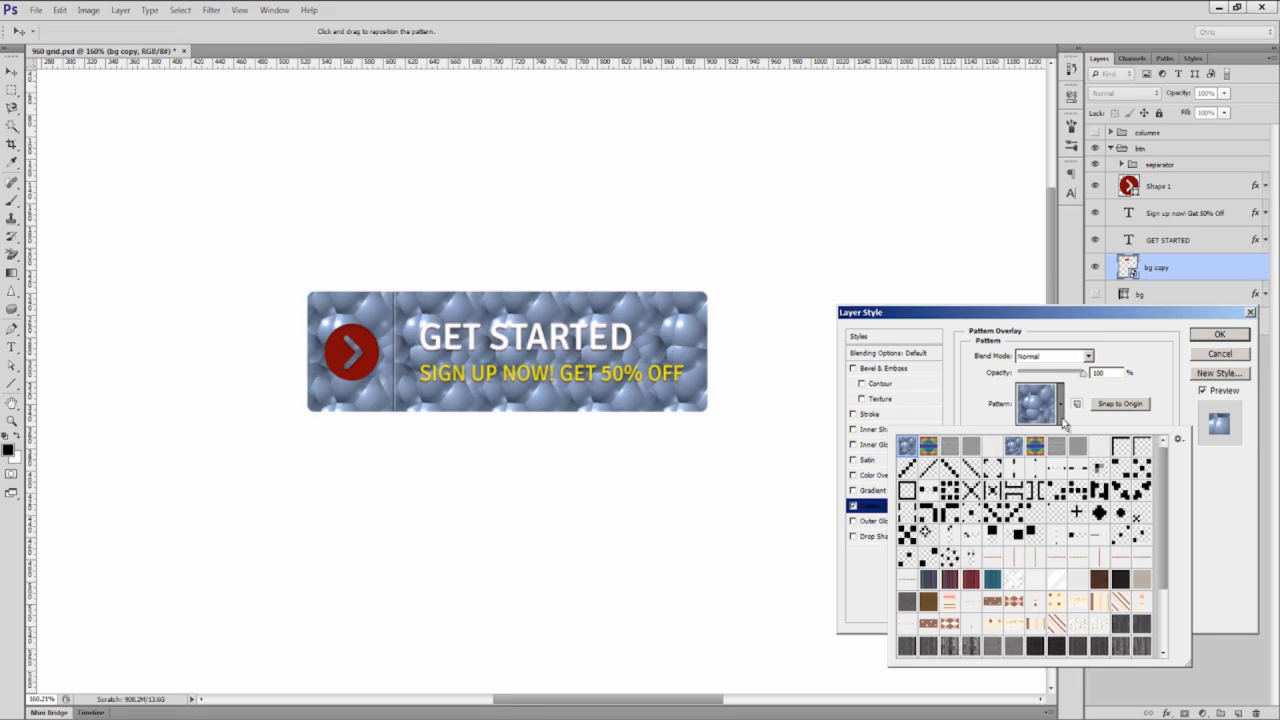
{"action": "left_click", "coordinate": [1121, 535]}
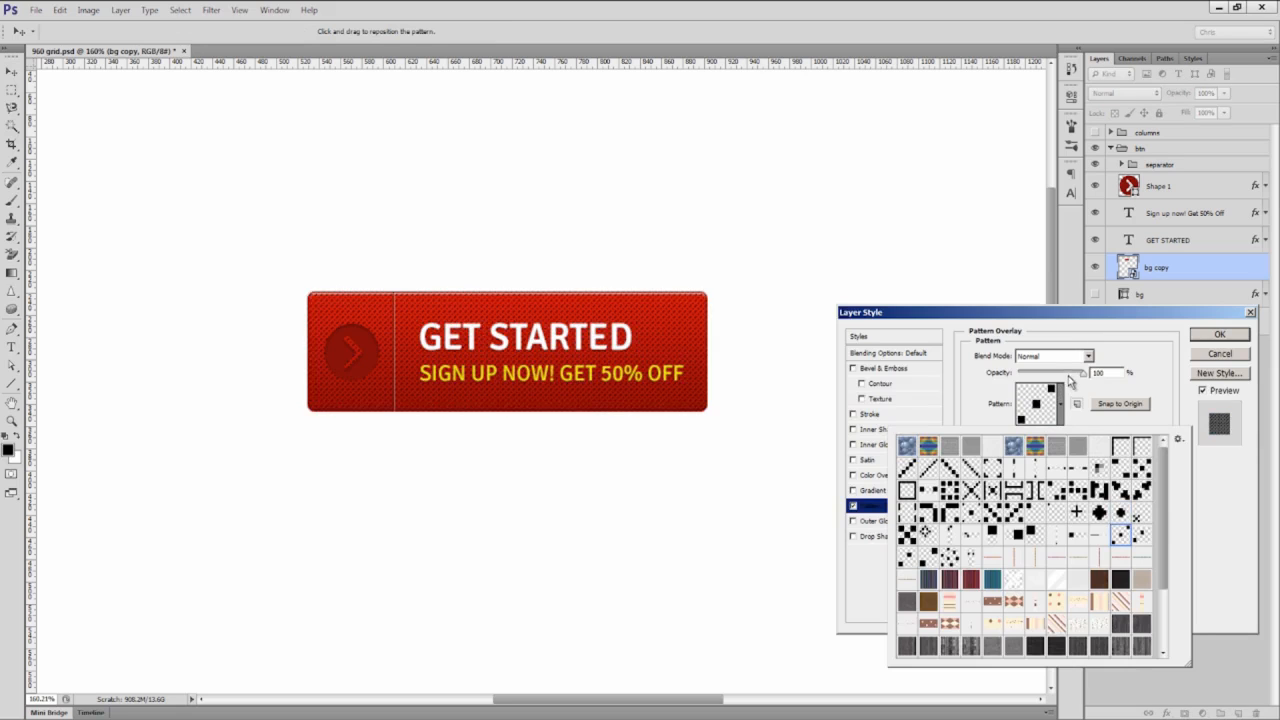
{"action": "left_click_drag", "start_coordinate": [1069, 378], "coordinate": [1027, 381]}
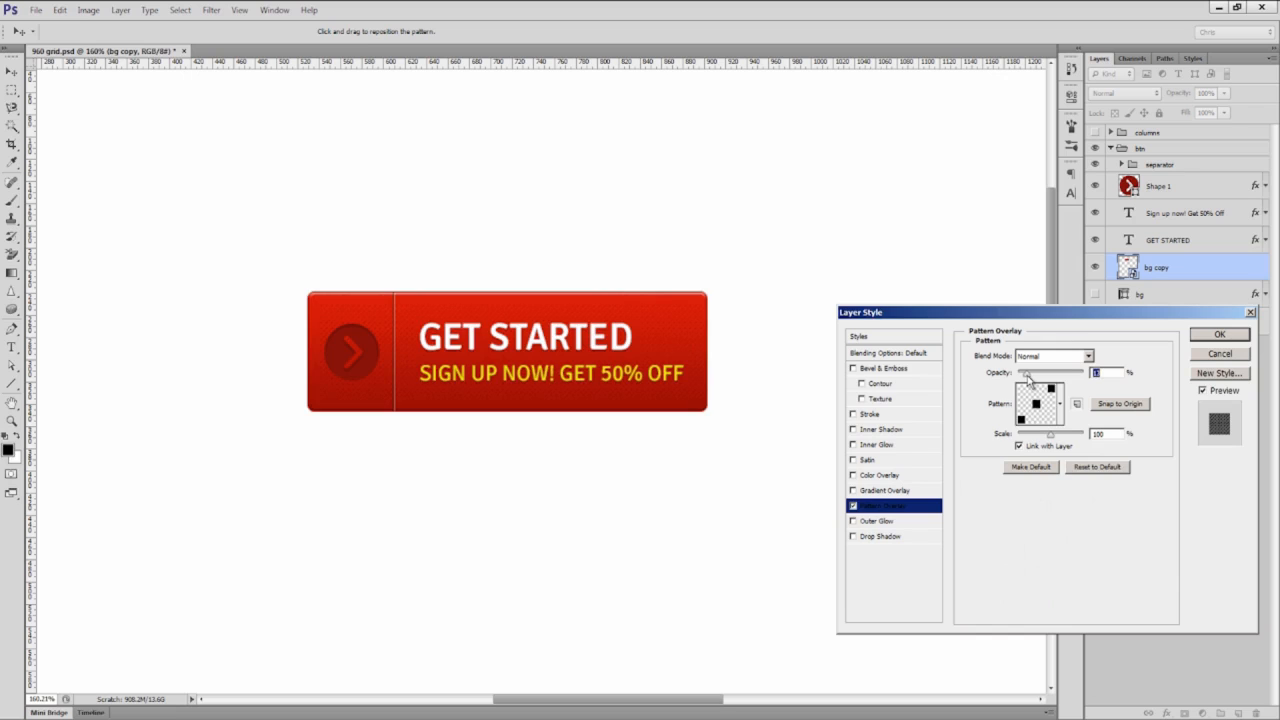
{"action": "left_click", "coordinate": [1061, 404]}
{"action": "left_click", "coordinate": [907, 535]}
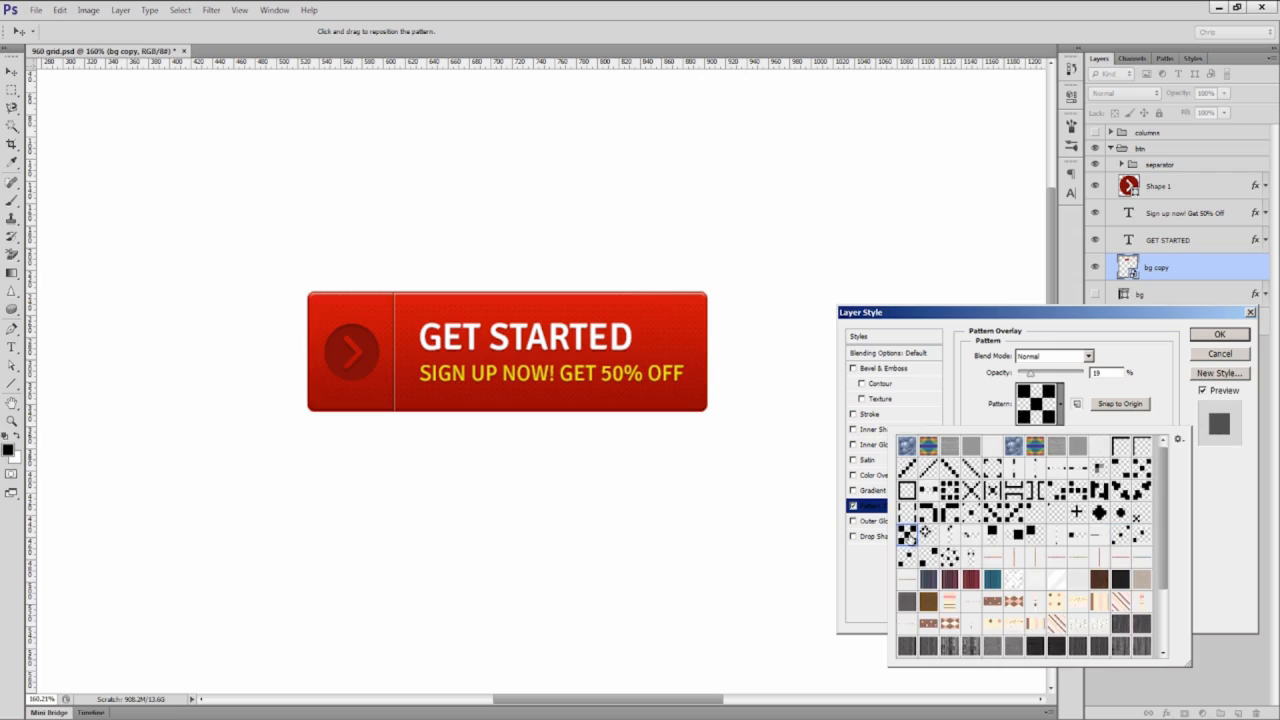
{"action": "left_click", "coordinate": [1015, 514]}
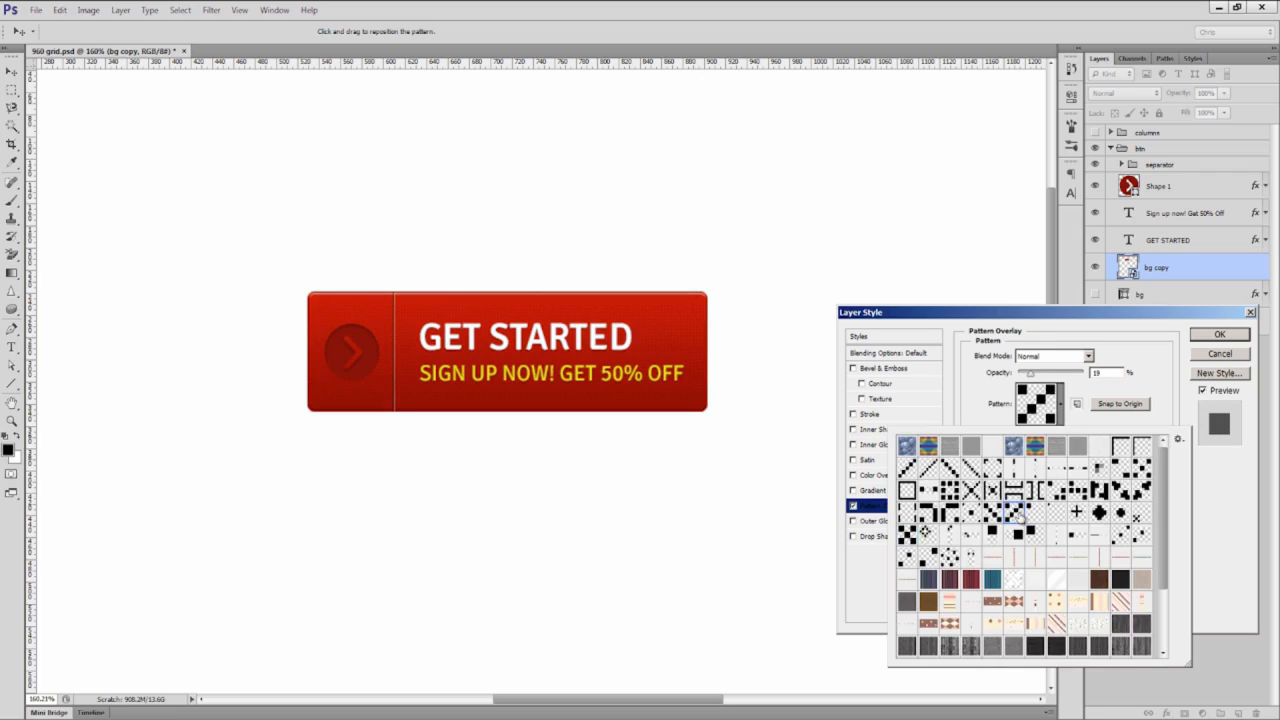
{"action": "left_click", "coordinate": [1036, 514]}
{"action": "left_click", "coordinate": [1056, 515]}
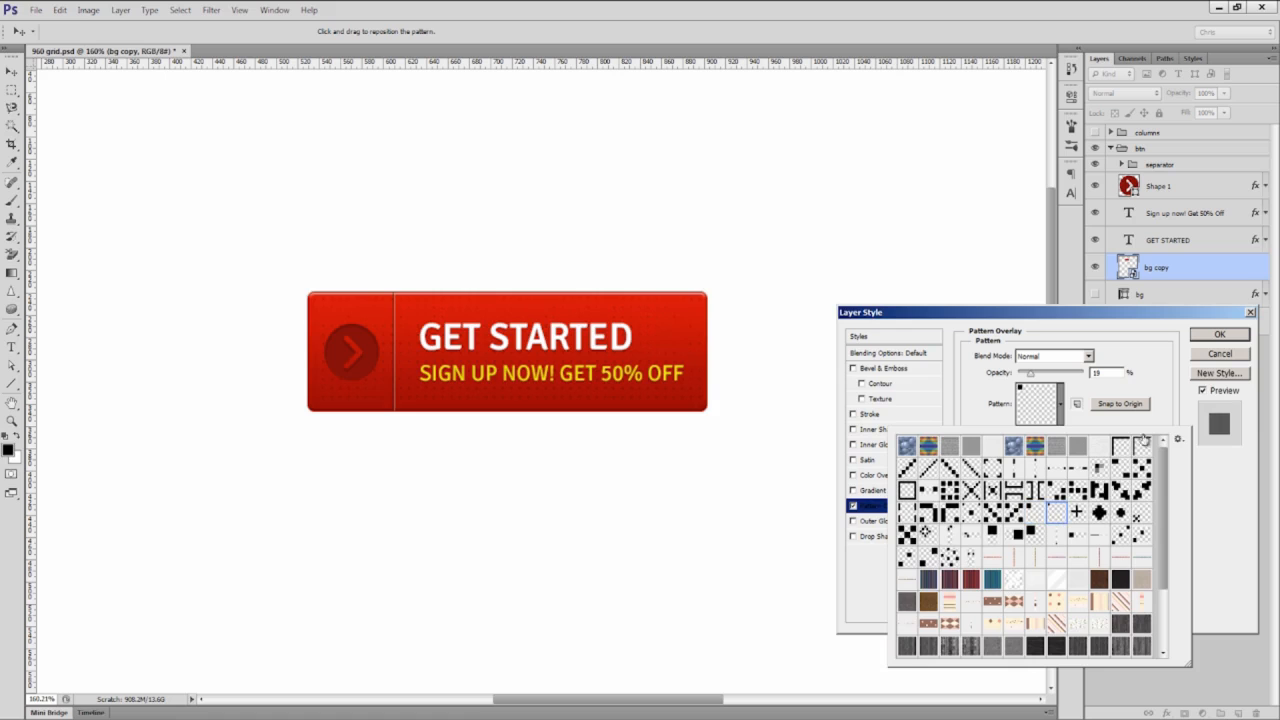
{"action": "left_click", "coordinate": [1208, 357]}
Step: Apply a 1% uniform, monochromatic Add Noise filter to the bg copy Smart Object and collapse its filter list
{"action": "left_click", "coordinate": [211, 10]}
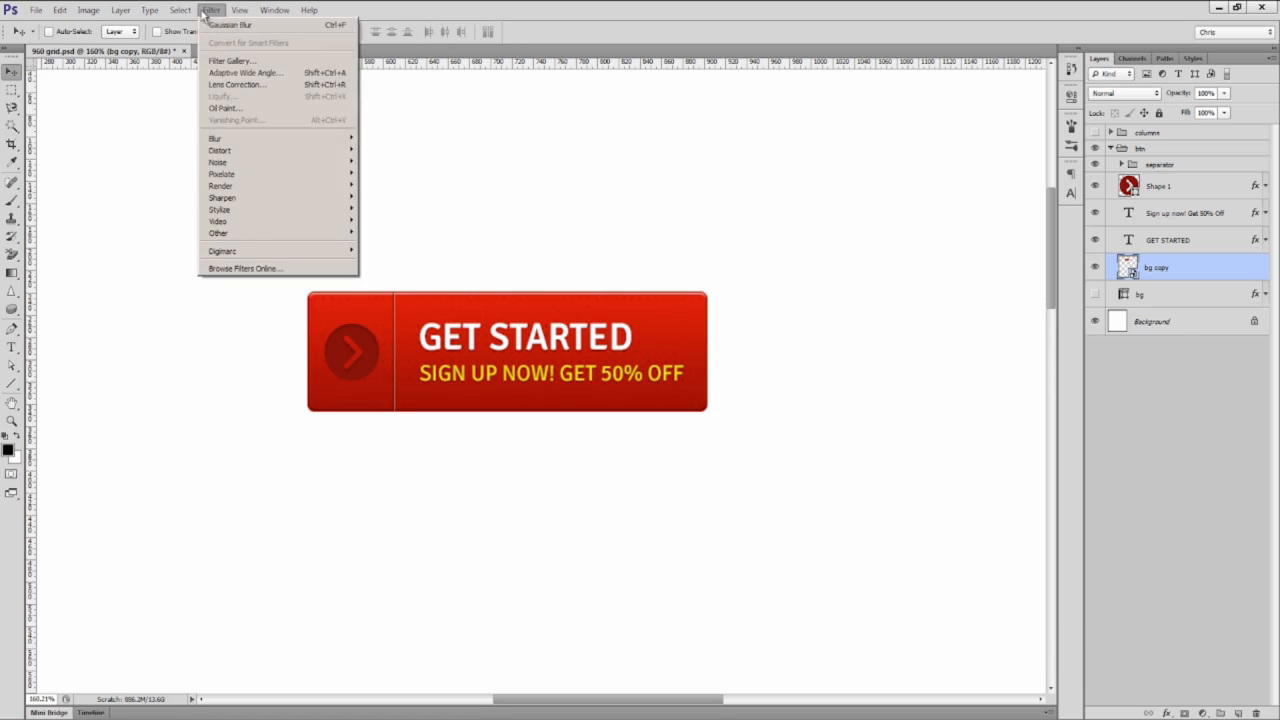
{"action": "mouse_move", "coordinate": [267, 173]}
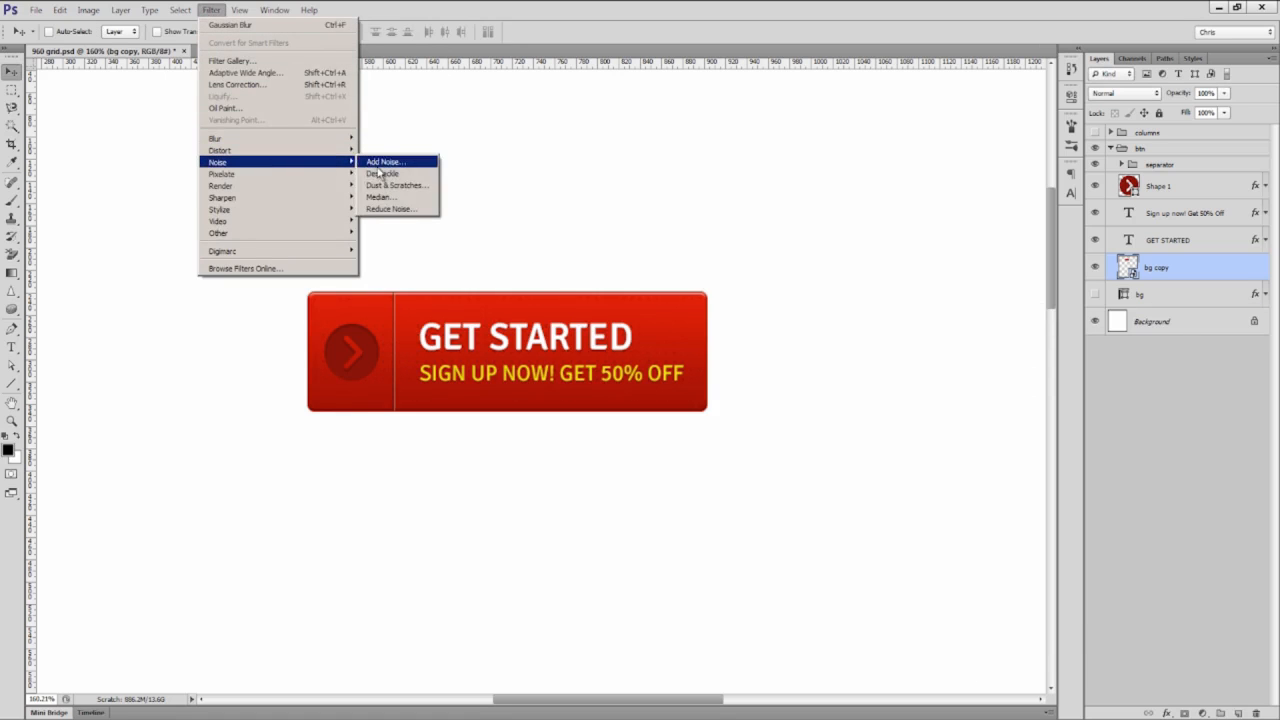
{"action": "left_click", "coordinate": [380, 162]}
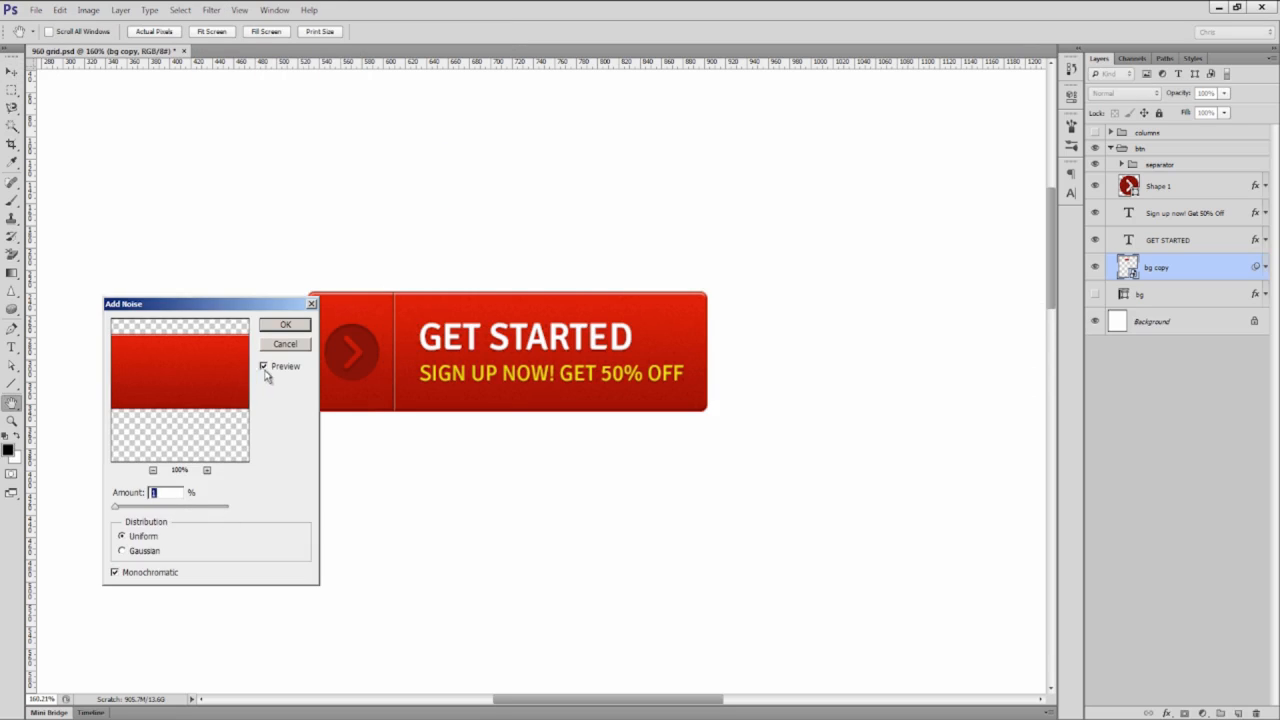
{"action": "left_click", "coordinate": [285, 325]}
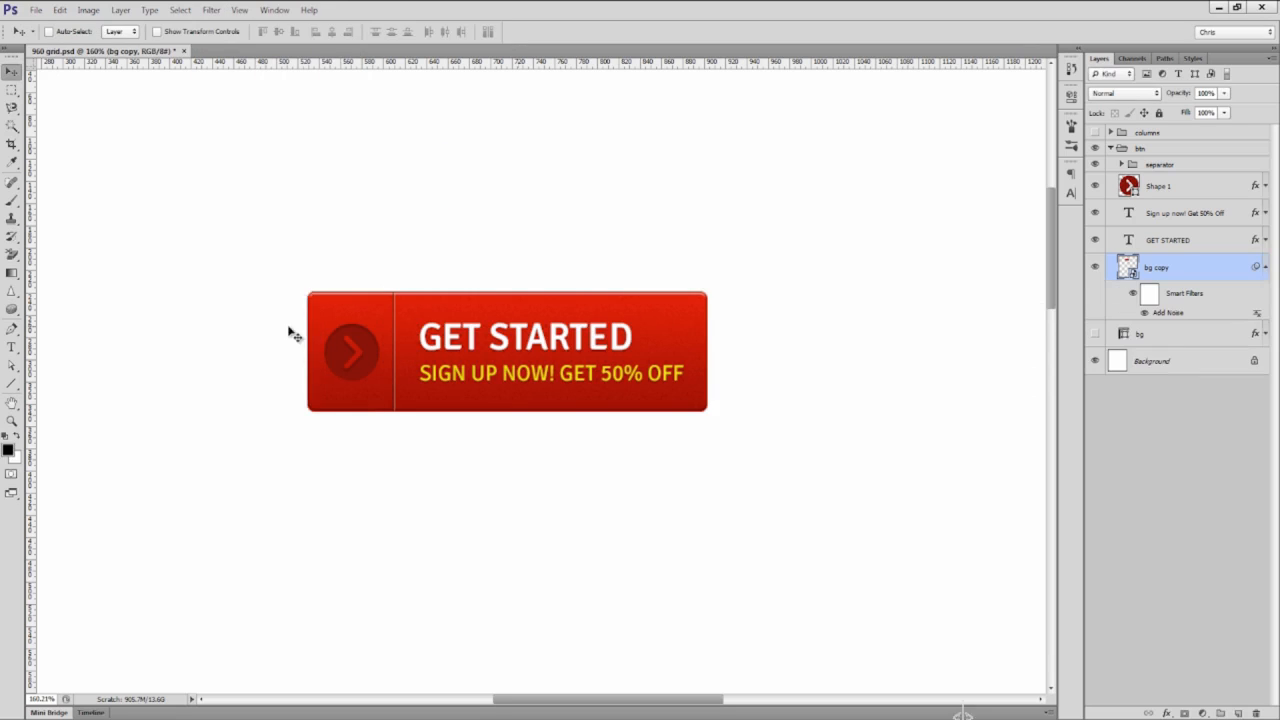
{"action": "left_click", "coordinate": [1267, 269]}
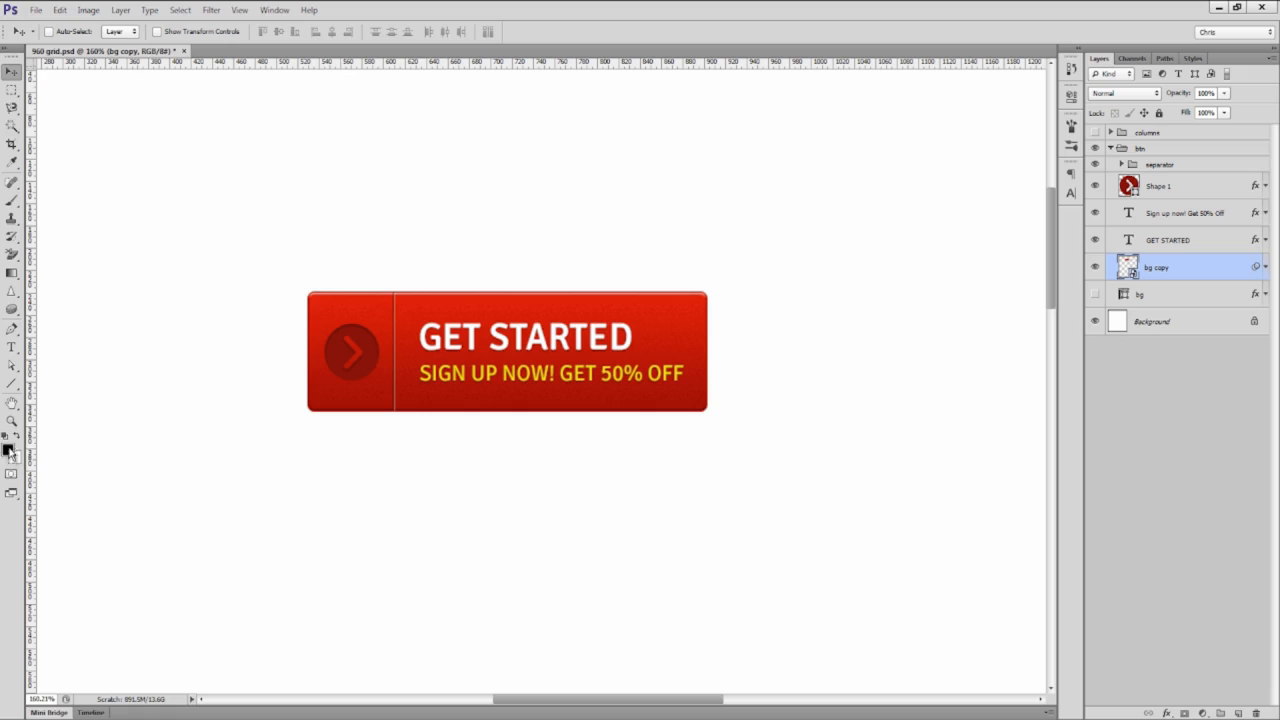
Step: Draw a black ellipse about 418 by 37 px along the button's lower edge and place its layer below bg copy
{"action": "left_click_drag", "start_coordinate": [12, 383], "coordinate": [107, 405]}
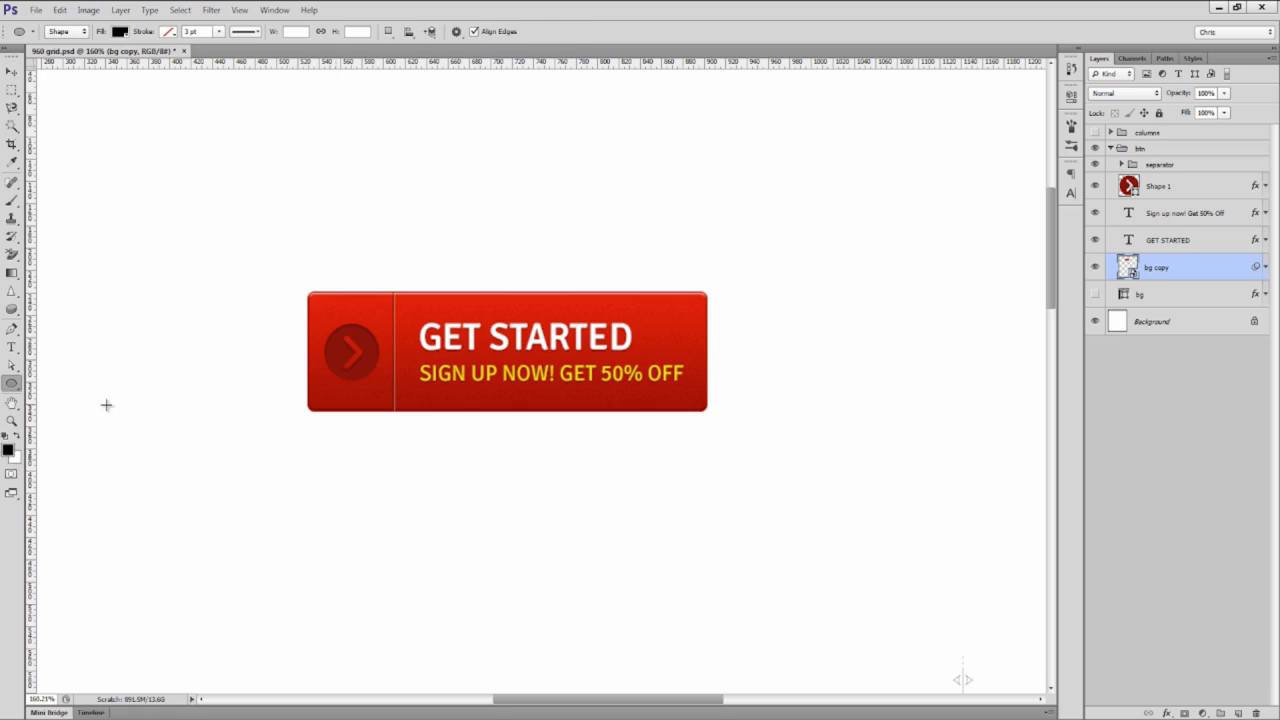
{"action": "left_click_drag", "start_coordinate": [291, 406], "coordinate": [737, 446]}
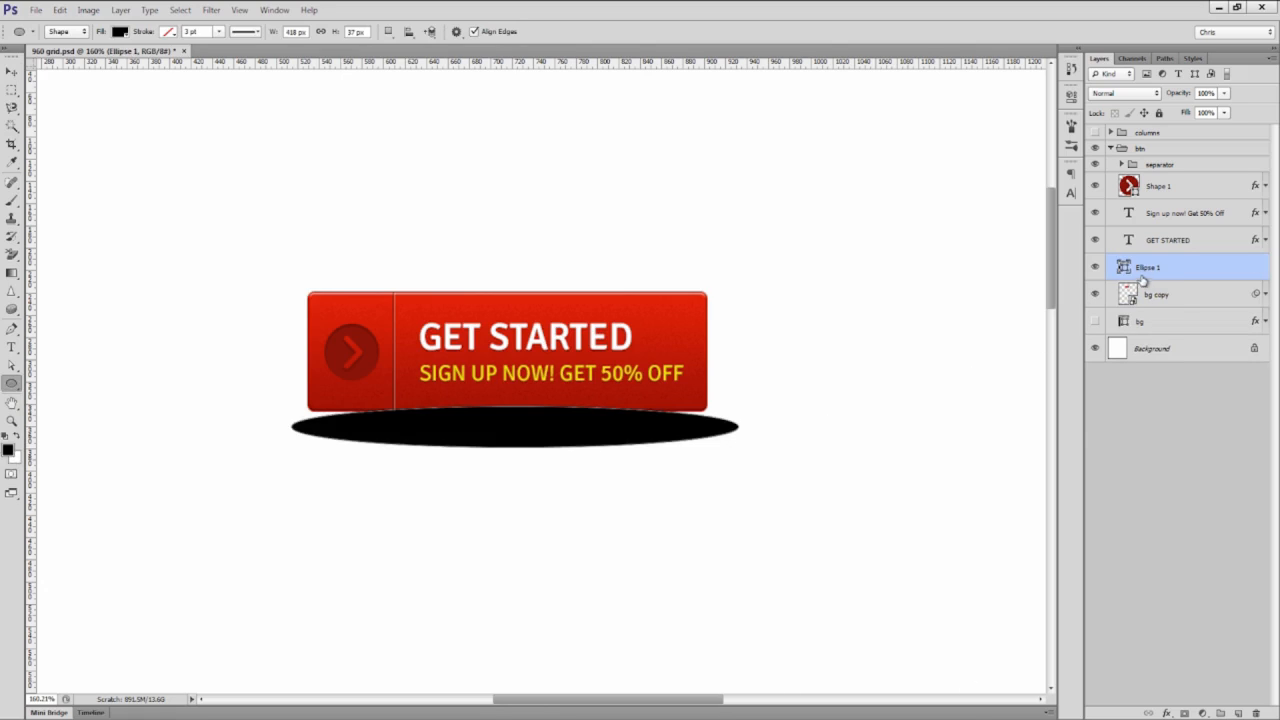
{"action": "left_click_drag", "start_coordinate": [1163, 275], "coordinate": [1152, 310]}
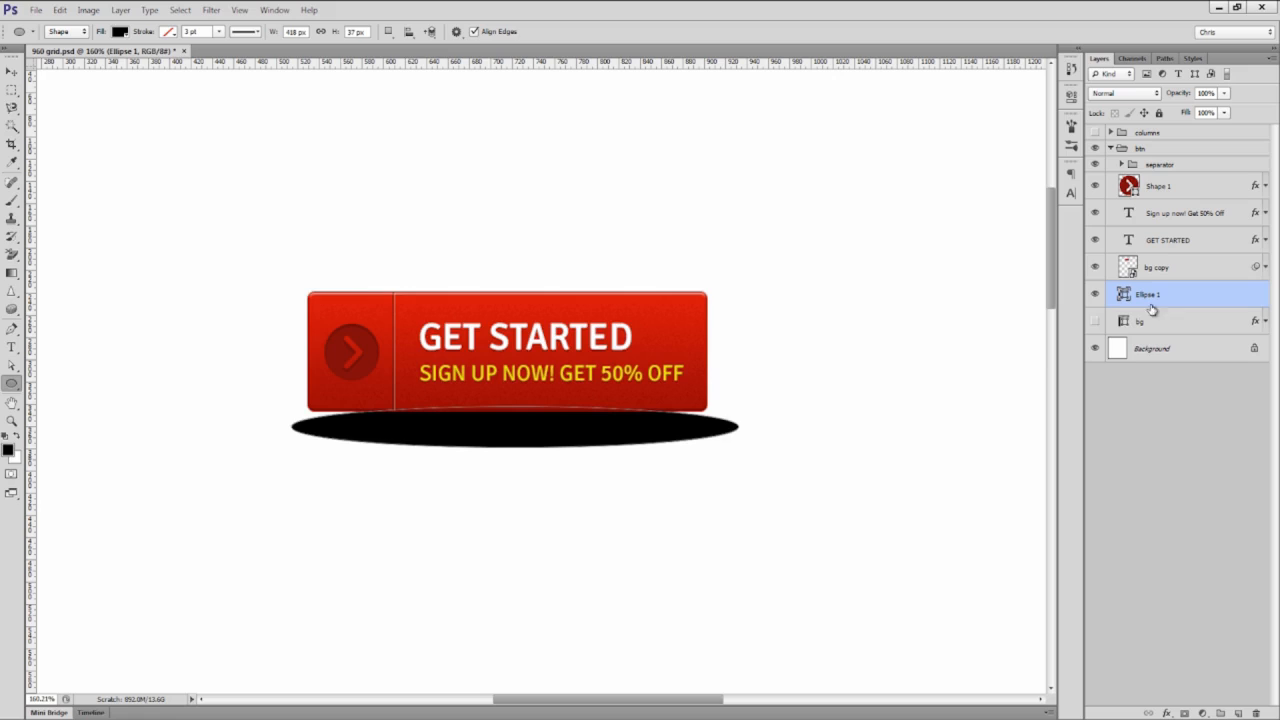
{"action": "left_click", "coordinate": [1094, 321]}
{"action": "key", "text": "v"}
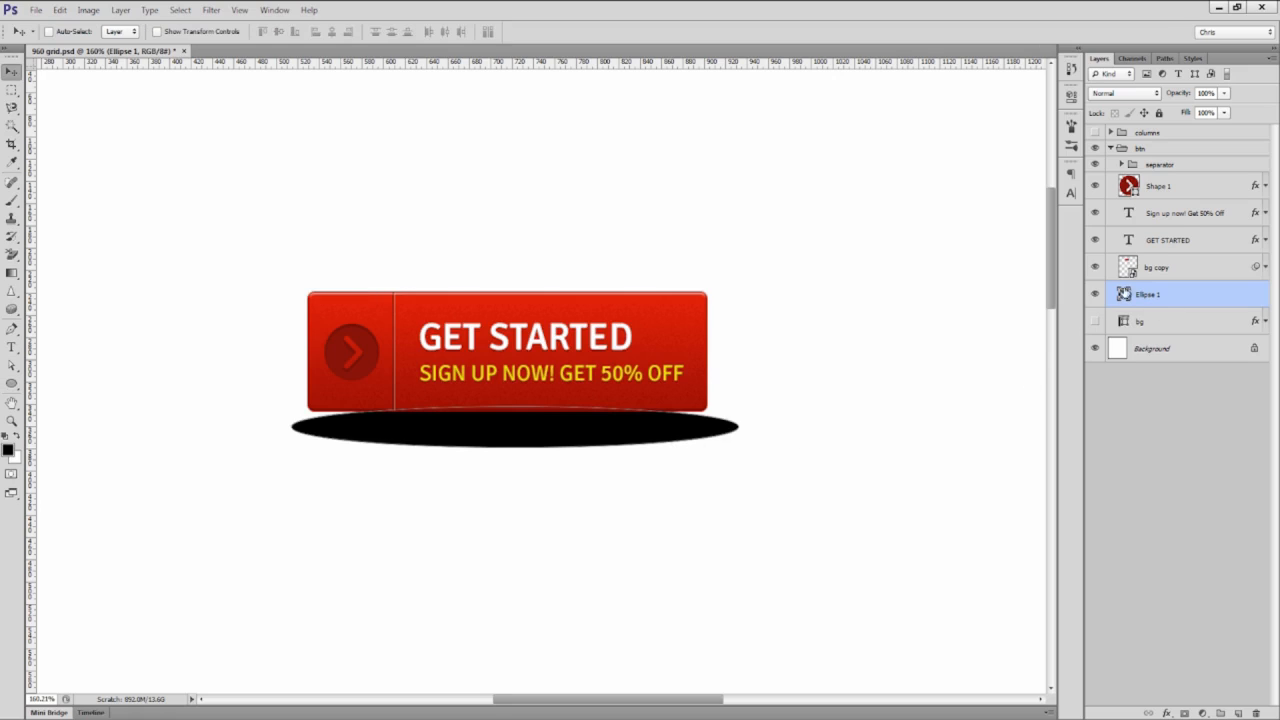
{"action": "left_click", "coordinate": [1148, 268], "text": "shift"}
{"action": "left_click", "coordinate": [334, 32]}
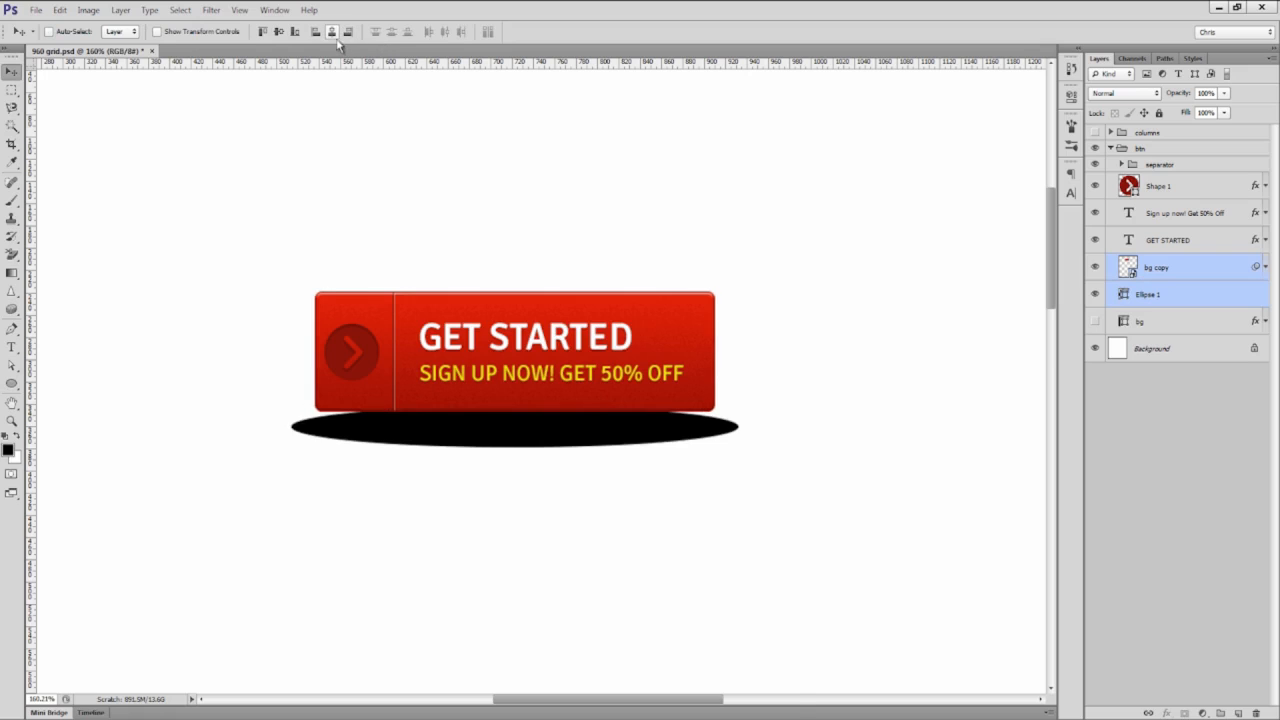
{"action": "key", "text": "ctrl+z"}
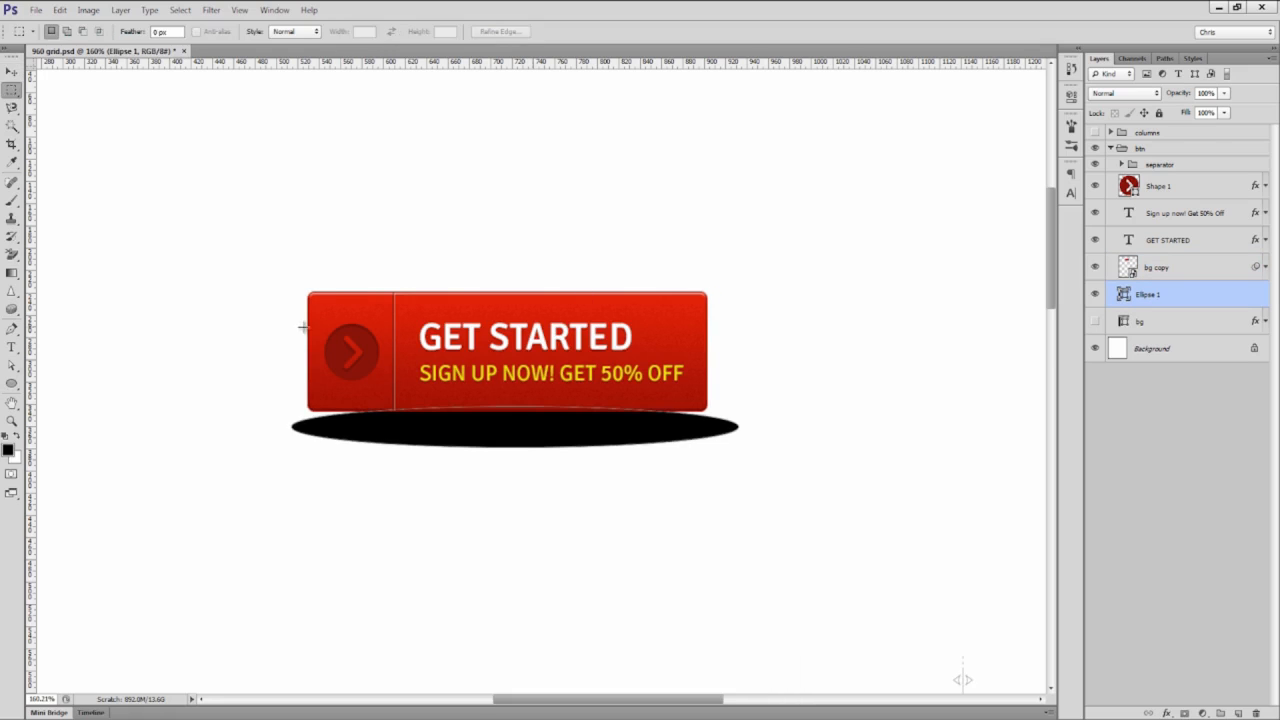
Step: Centre the ellipse horizontally on the button by aligning it to a rectangular selection spanning the button's width, and clear the selection
{"action": "left_click_drag", "start_coordinate": [304, 328], "coordinate": [710, 368]}
{"action": "left_click", "coordinate": [348, 32]}
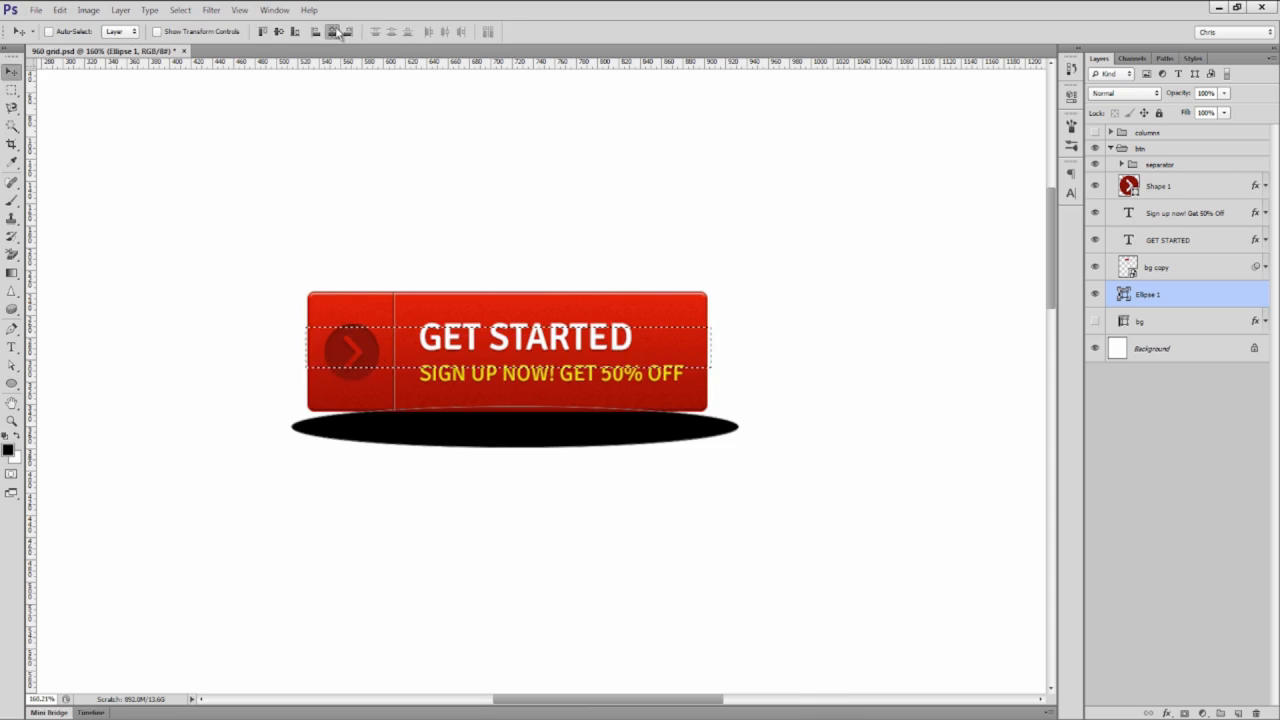
{"action": "key", "text": "ctrl+d"}
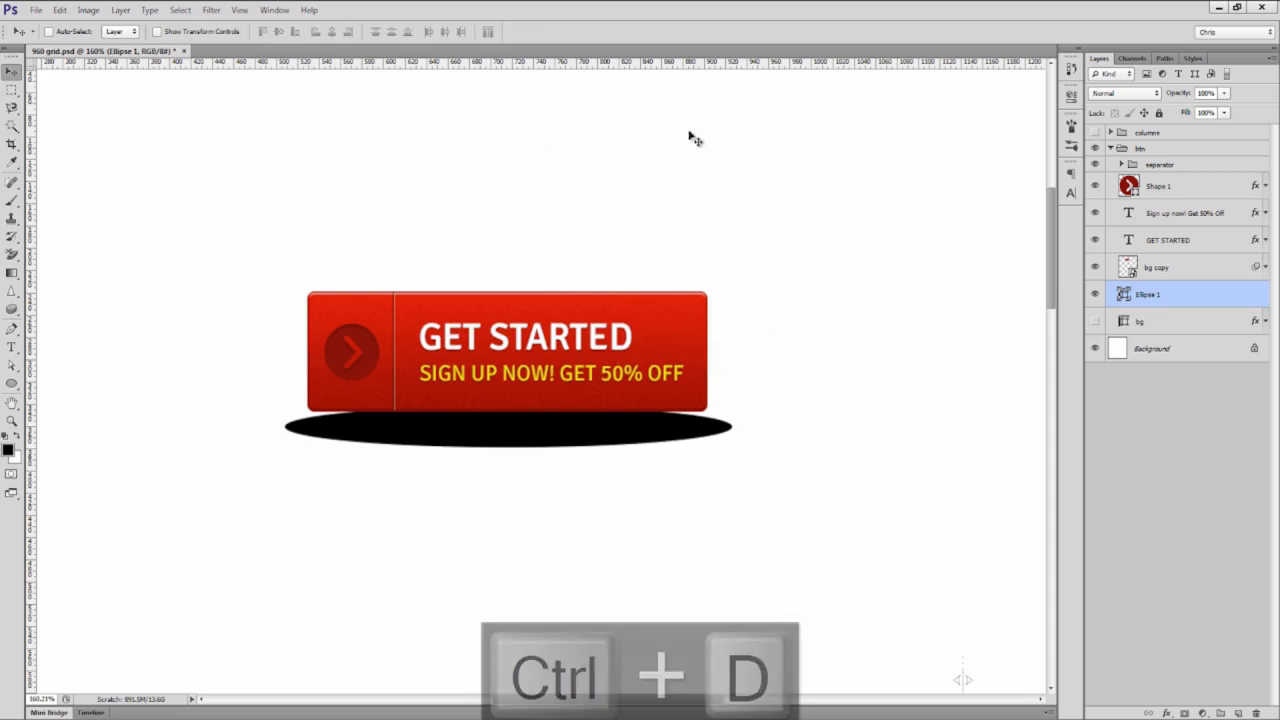
Step: Rasterize the ellipse and apply a Gaussian Blur with a 6.0 px radius to it
{"action": "left_click", "coordinate": [211, 10]}
{"action": "mouse_move", "coordinate": [253, 140]}
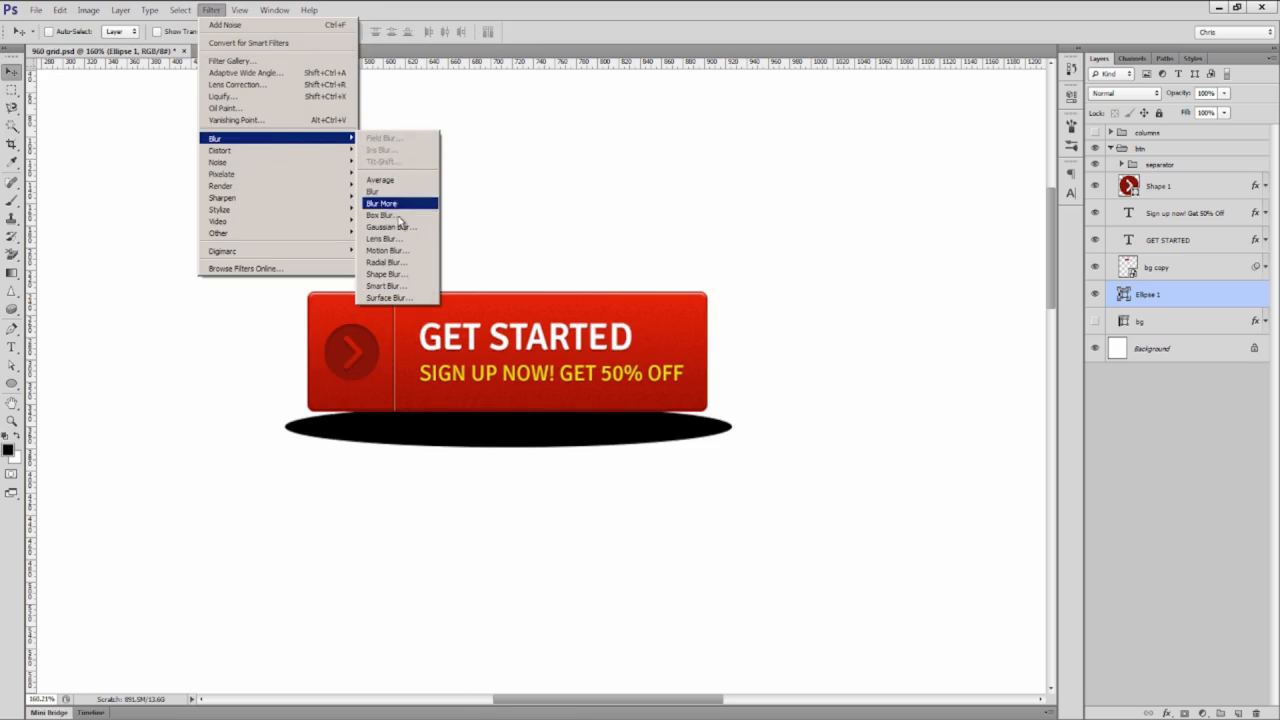
{"action": "left_click", "coordinate": [401, 231]}
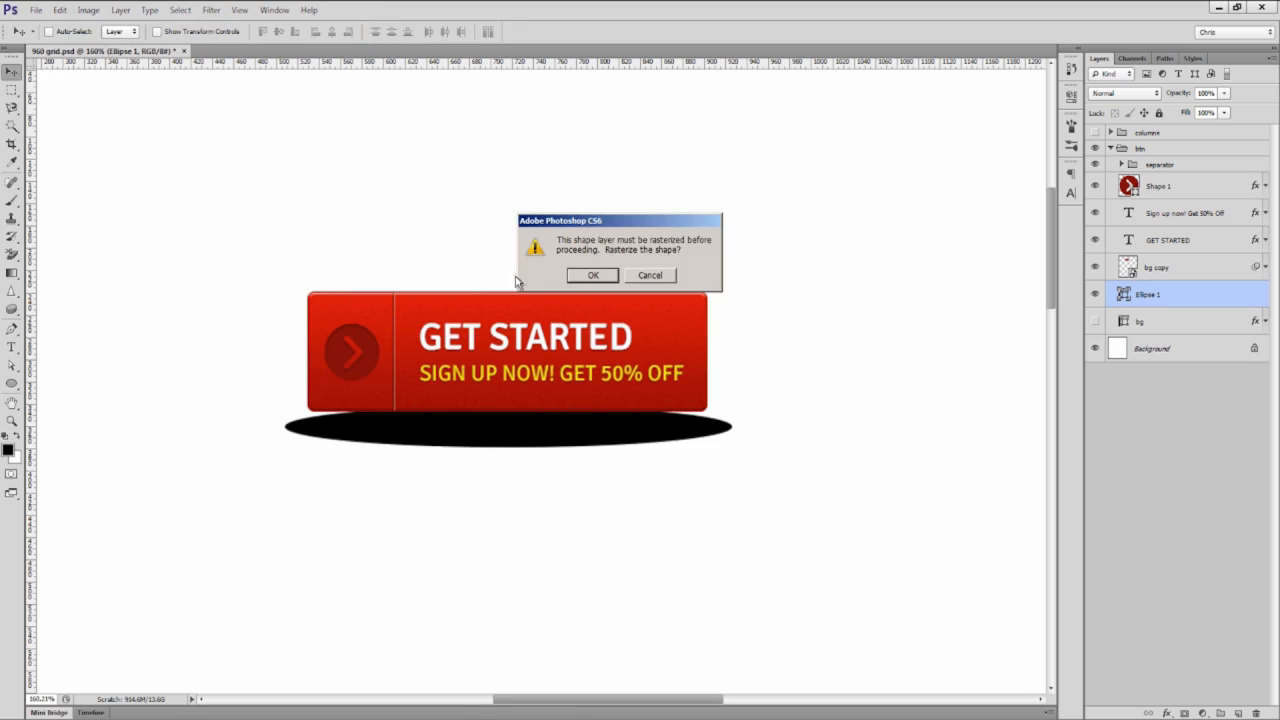
{"action": "left_click", "coordinate": [590, 276]}
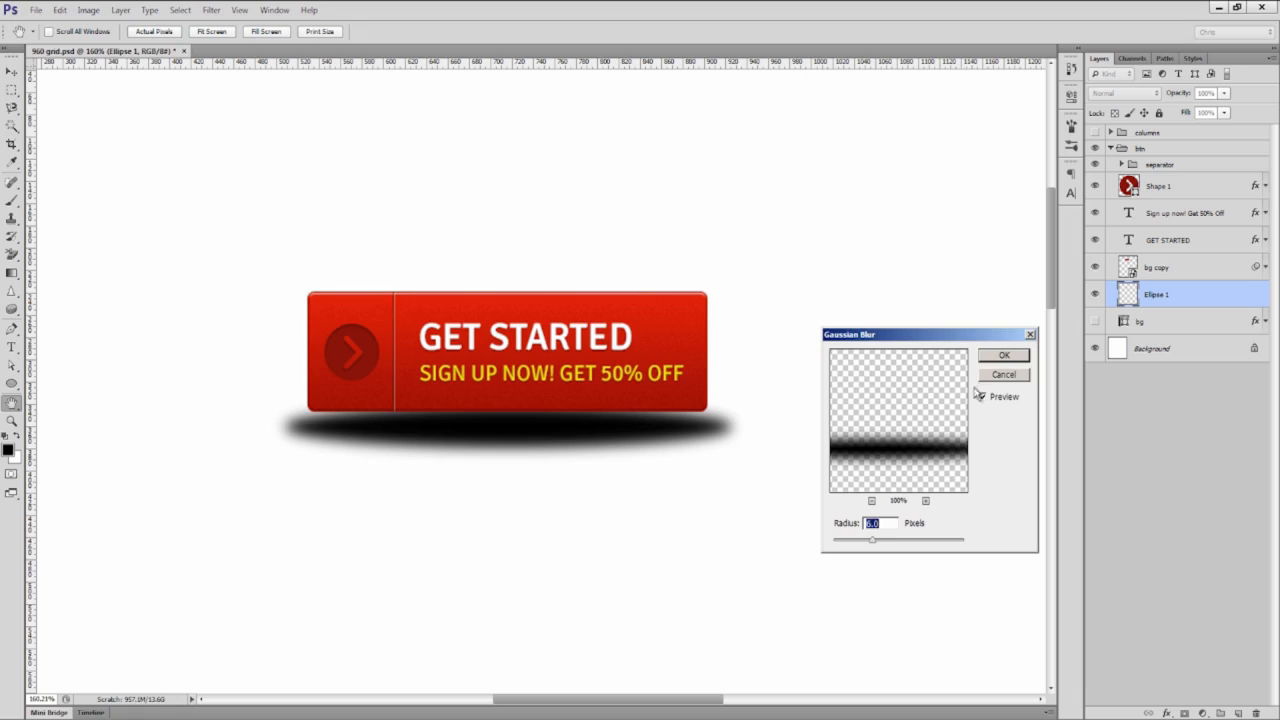
{"action": "left_click", "coordinate": [1003, 355]}
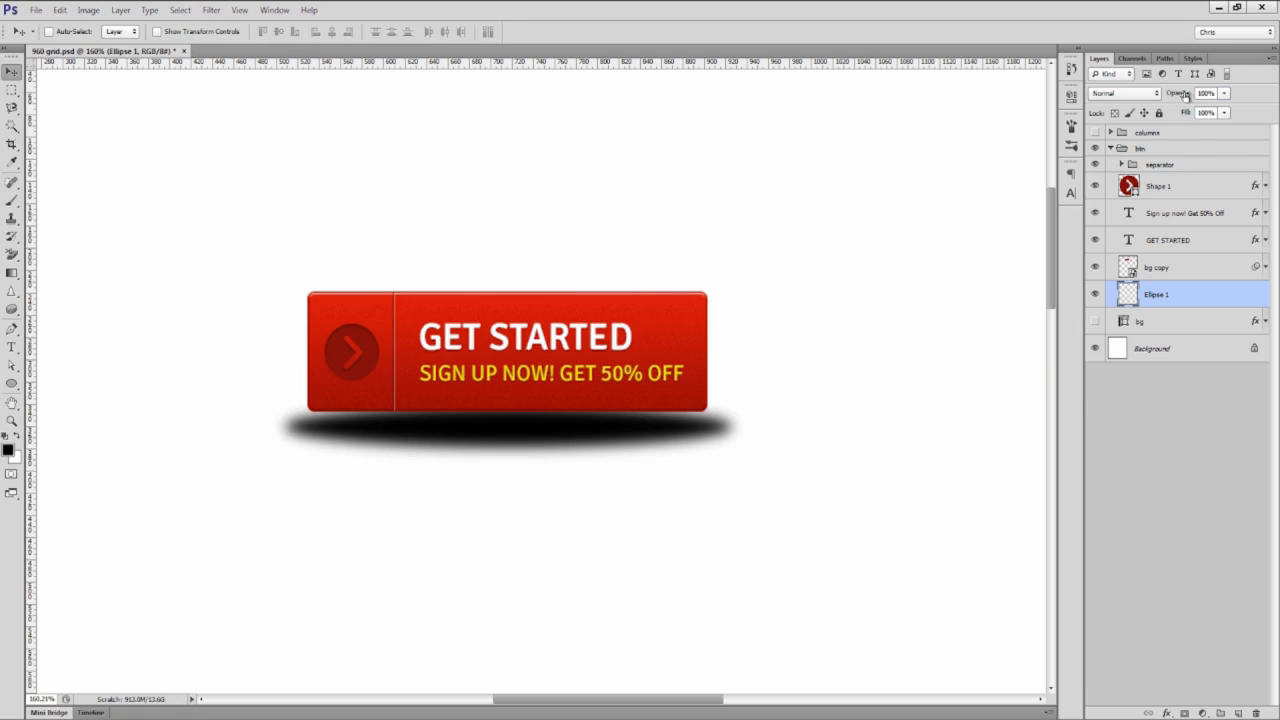
Step: Lower the blurred ellipse's opacity to 18% and move it slightly up beneath the button
{"action": "left_click_drag", "start_coordinate": [1185, 95], "coordinate": [1170, 96]}
{"action": "left_click_drag", "start_coordinate": [664, 398], "coordinate": [663, 388]}
{"action": "key", "text": "ctrl+1"}
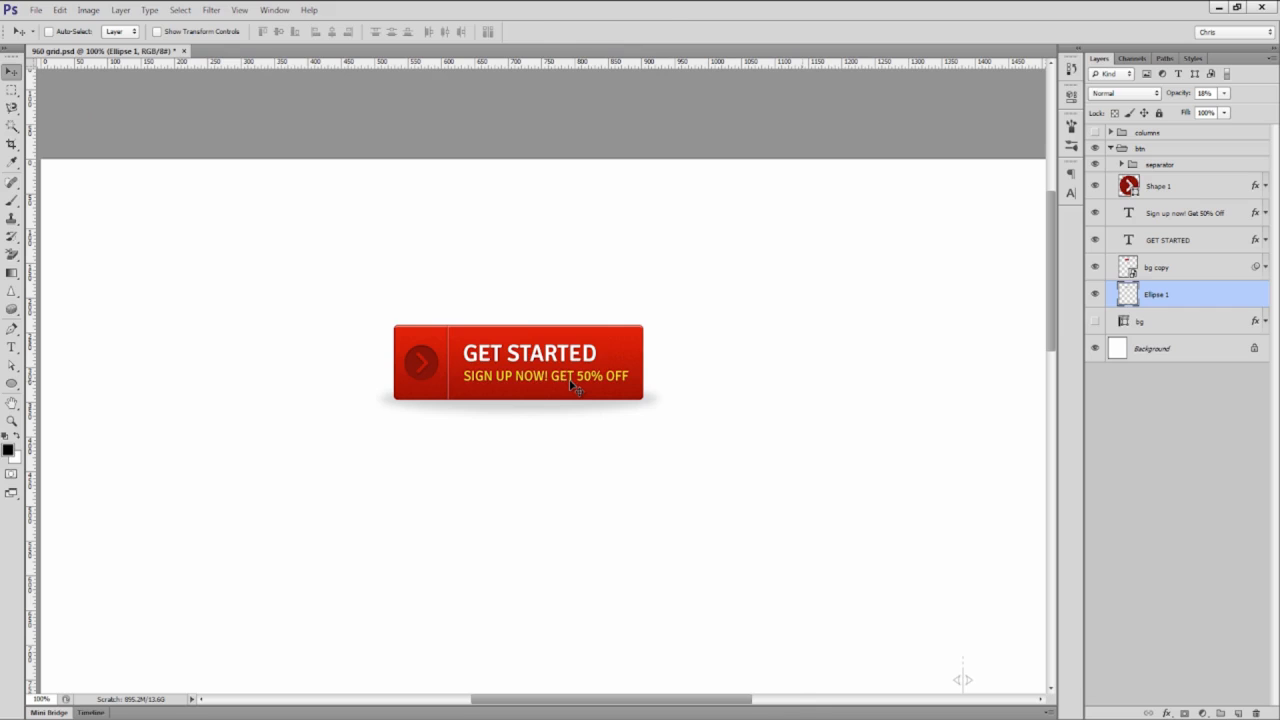
Step: Squash the blurred ellipse vertically to about 45% of its height, keeping its full width
{"action": "key", "text": "ctrl+t"}
{"action": "left_click_drag", "start_coordinate": [519, 423], "coordinate": [533, 385]}
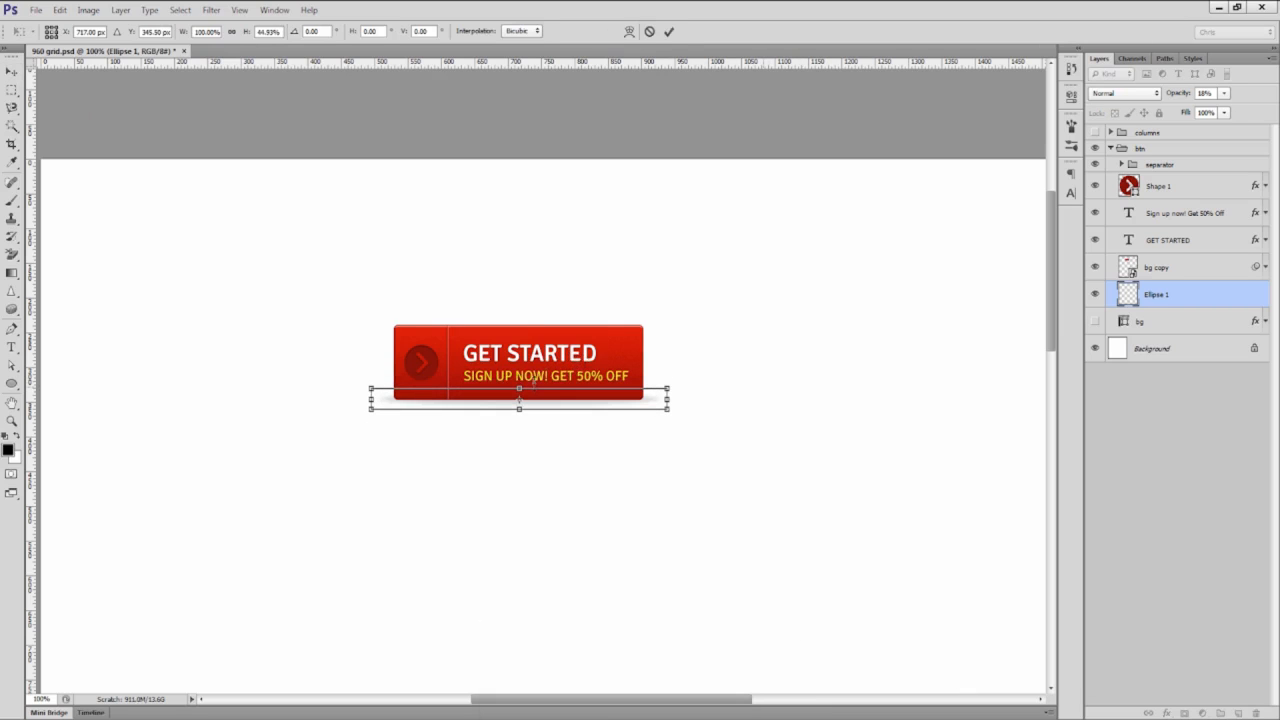
{"action": "left_click", "coordinate": [669, 32]}
Step: Position the flattened ellipse directly under the button's lower edge and set its opacity to 12%
{"action": "left_click_drag", "start_coordinate": [646, 403], "coordinate": [639, 432]}
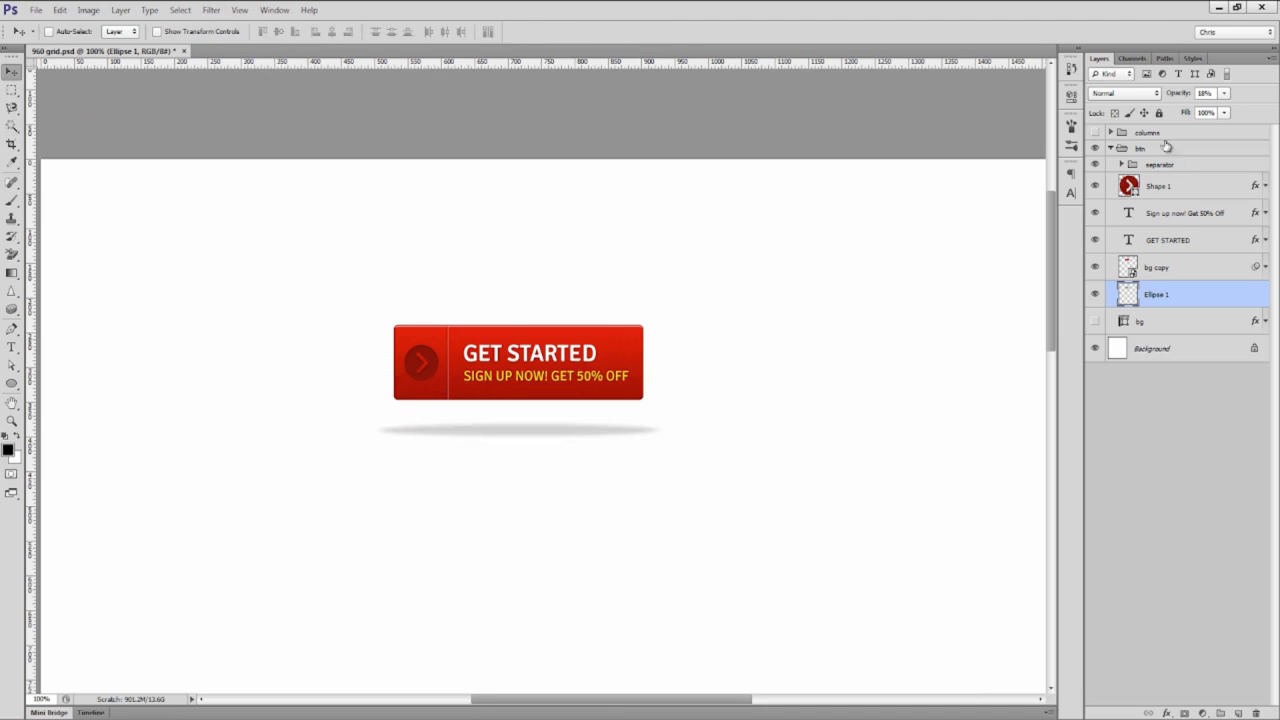
{"action": "mouse_move", "coordinate": [1174, 99]}
{"action": "left_mouse_down"}
{"action": "mouse_move", "coordinate": [1200, 97]}
{"action": "mouse_move", "coordinate": [1175, 96]}
{"action": "left_mouse_up"}
{"action": "left_click_drag", "start_coordinate": [717, 429], "coordinate": [716, 398]}
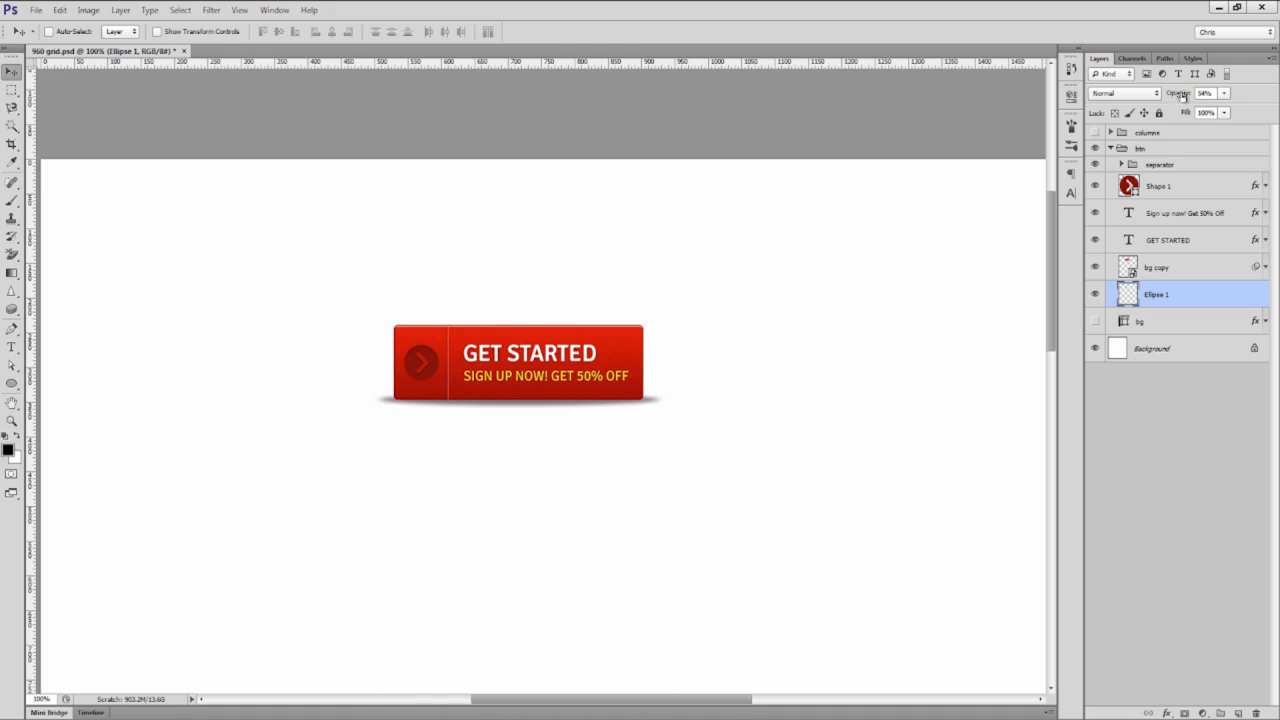
{"action": "left_click_drag", "start_coordinate": [1184, 96], "coordinate": [1180, 94]}
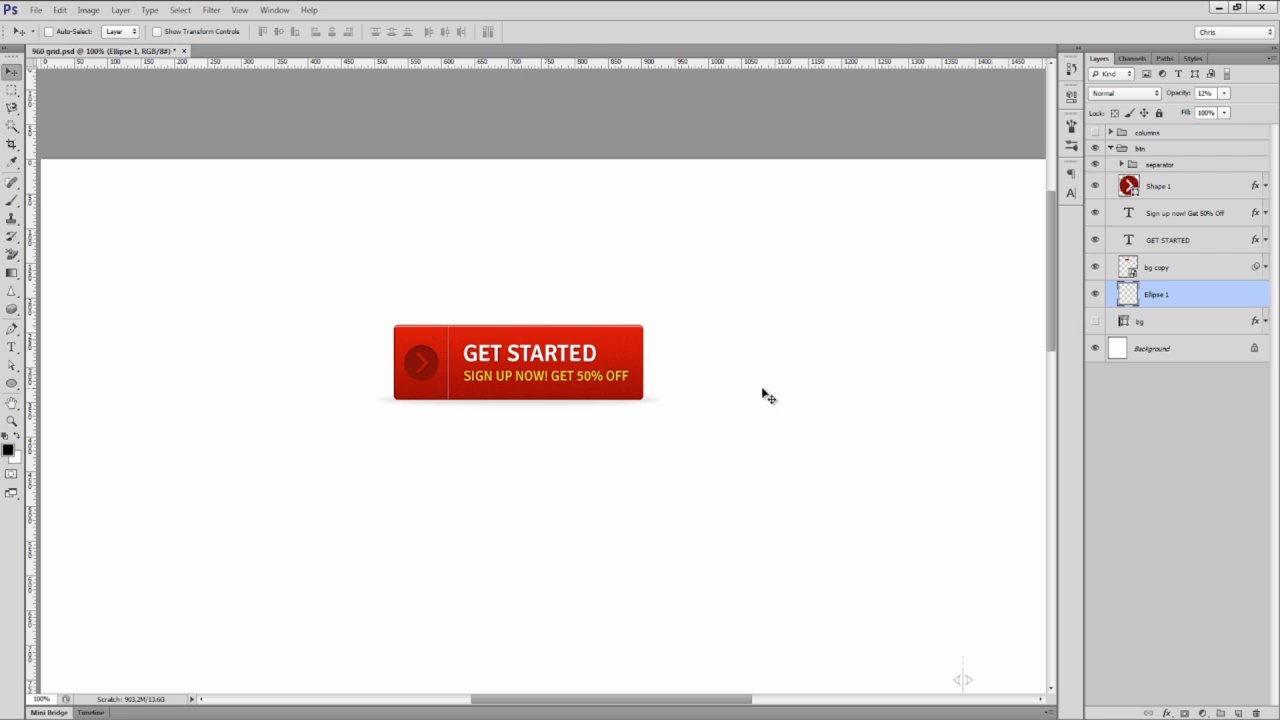
Step: Rename the Ellipse 1 layer as shadow
{"action": "double_click", "coordinate": [1154, 297]}
{"action": "type", "text": "shadow"}
{"action": "key", "text": "Return"}
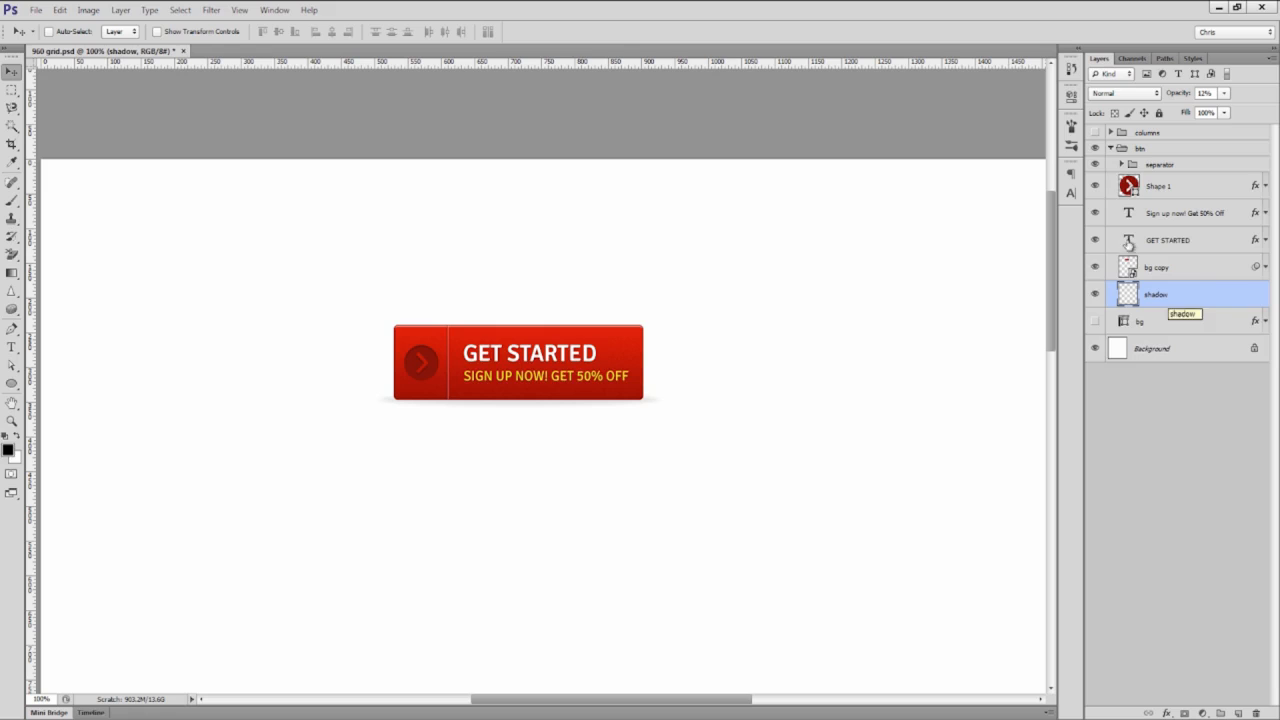
Step: Move the shadow layer out of the btn group to directly above it, leaving the group collapsed
{"action": "left_click", "coordinate": [1110, 148]}
{"action": "left_click", "coordinate": [1097, 148]}
{"action": "left_click", "coordinate": [1095, 148]}
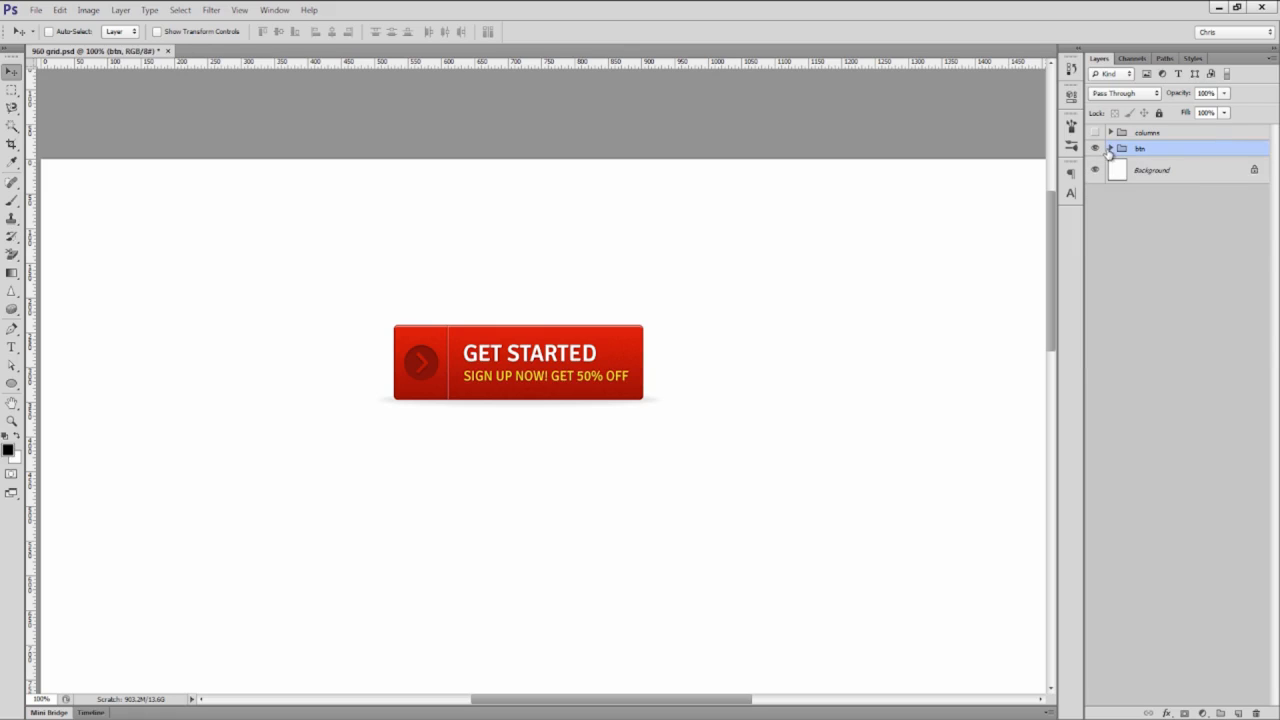
{"action": "left_click", "coordinate": [1110, 148]}
{"action": "mouse_move", "coordinate": [1168, 300]}
{"action": "left_mouse_down"}
{"action": "mouse_move", "coordinate": [1184, 303]}
{"action": "mouse_move", "coordinate": [1171, 334]}
{"action": "mouse_move", "coordinate": [1177, 323]}
{"action": "left_mouse_up"}
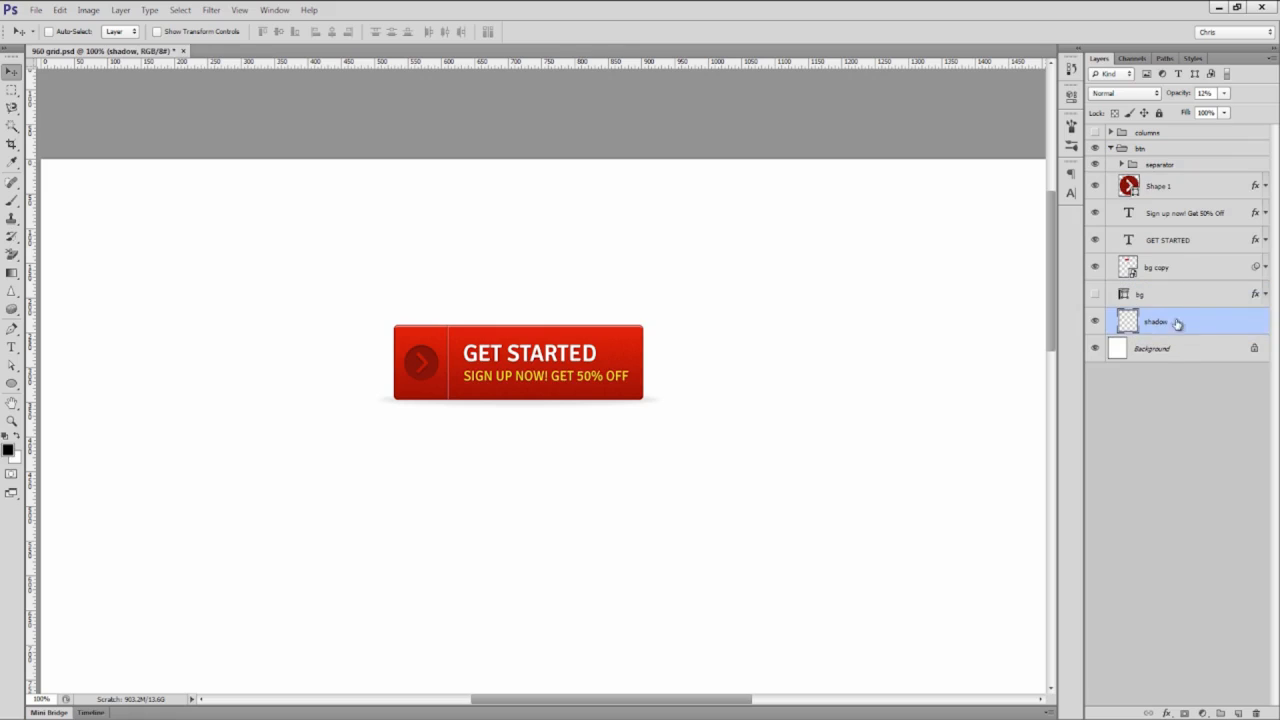
{"action": "left_click", "coordinate": [1111, 148]}
{"action": "left_click_drag", "start_coordinate": [1163, 320], "coordinate": [1180, 145]}
{"action": "left_click", "coordinate": [1111, 176]}
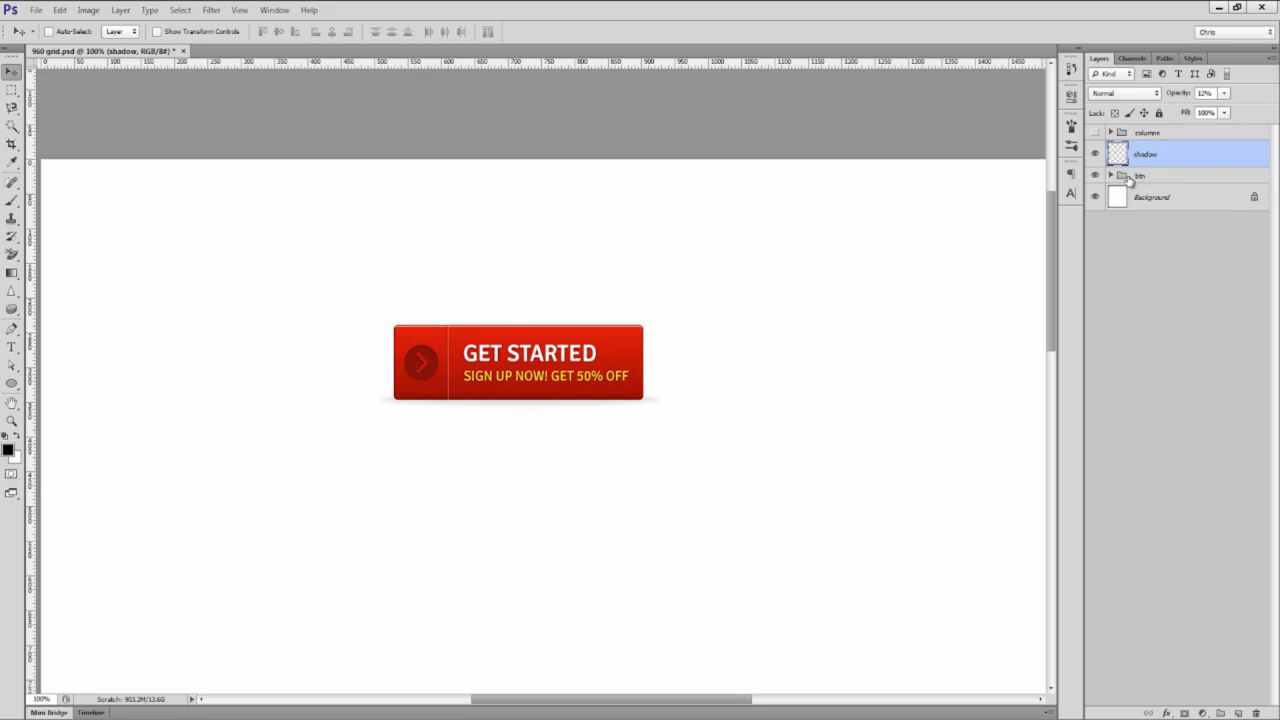
Step: Duplicate the btn group and convert the copy to a smart object
{"action": "left_click", "coordinate": [1134, 177]}
{"action": "key", "text": "ctrl+j"}
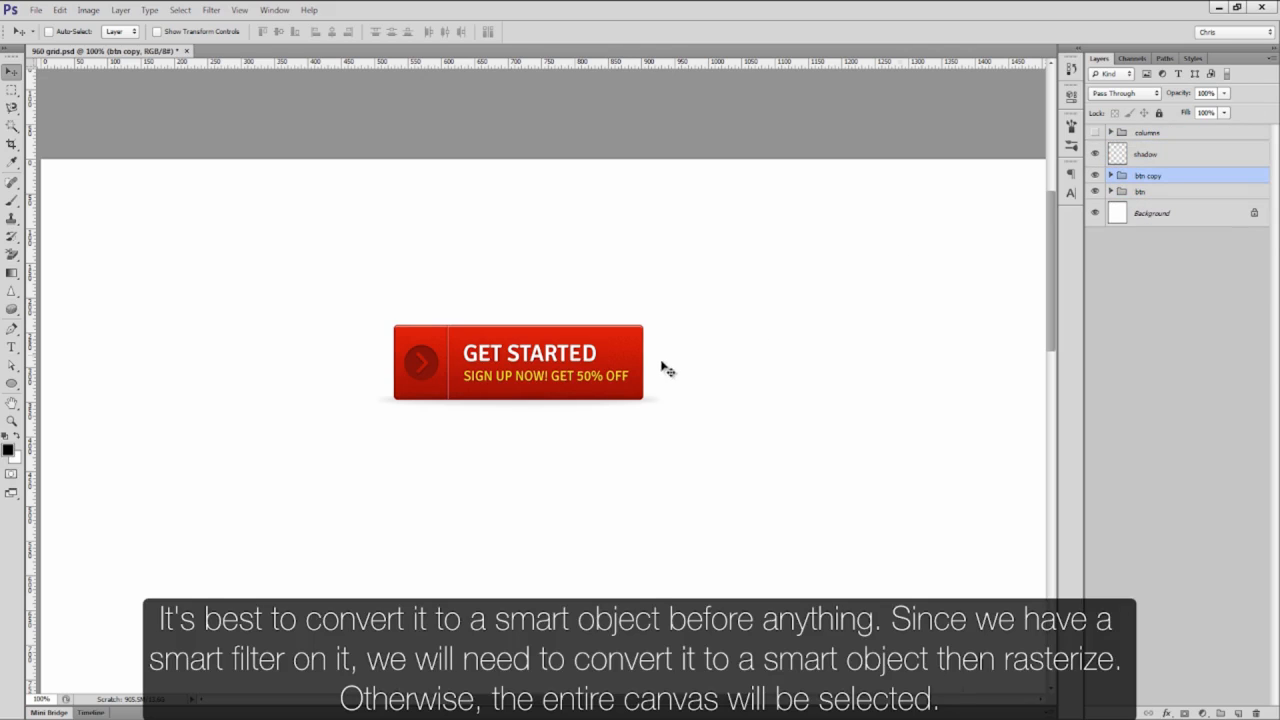
{"action": "key", "text": "ctrl+t"}
{"action": "key", "text": "Return"}
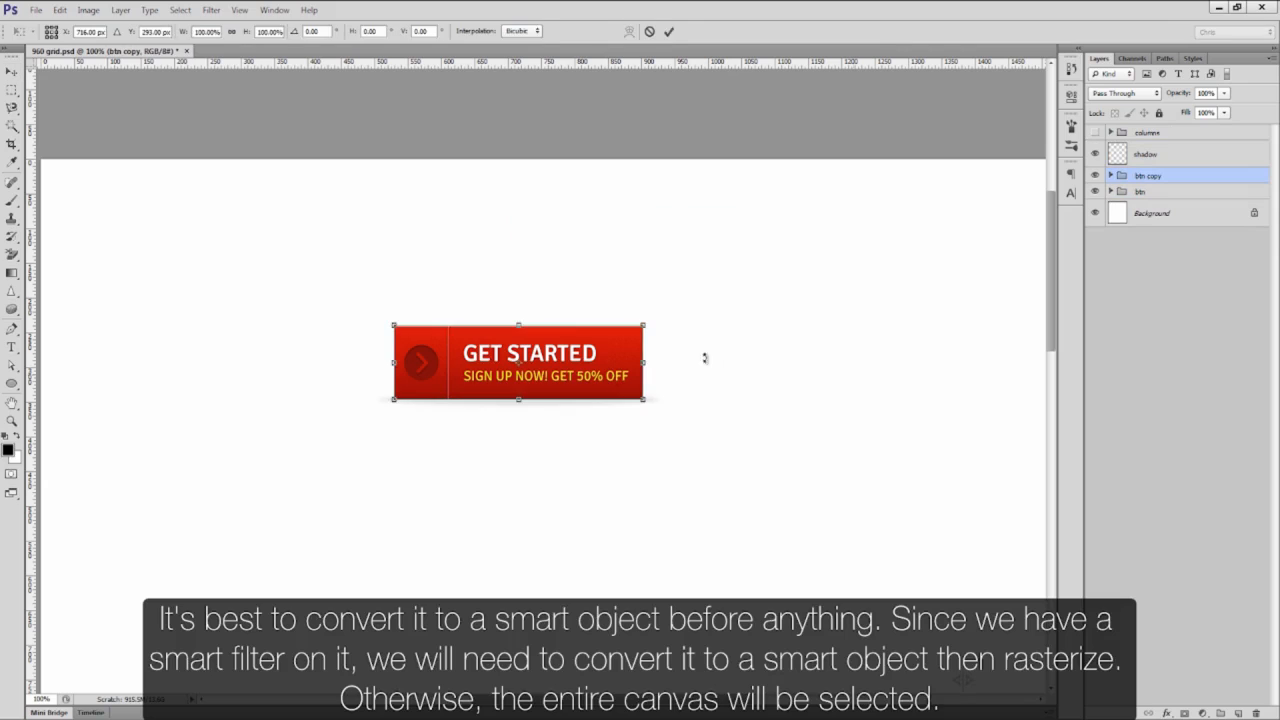
{"action": "key", "text": "Escape"}
{"action": "right_click", "coordinate": [1145, 176]}
{"action": "left_click", "coordinate": [1172, 242]}
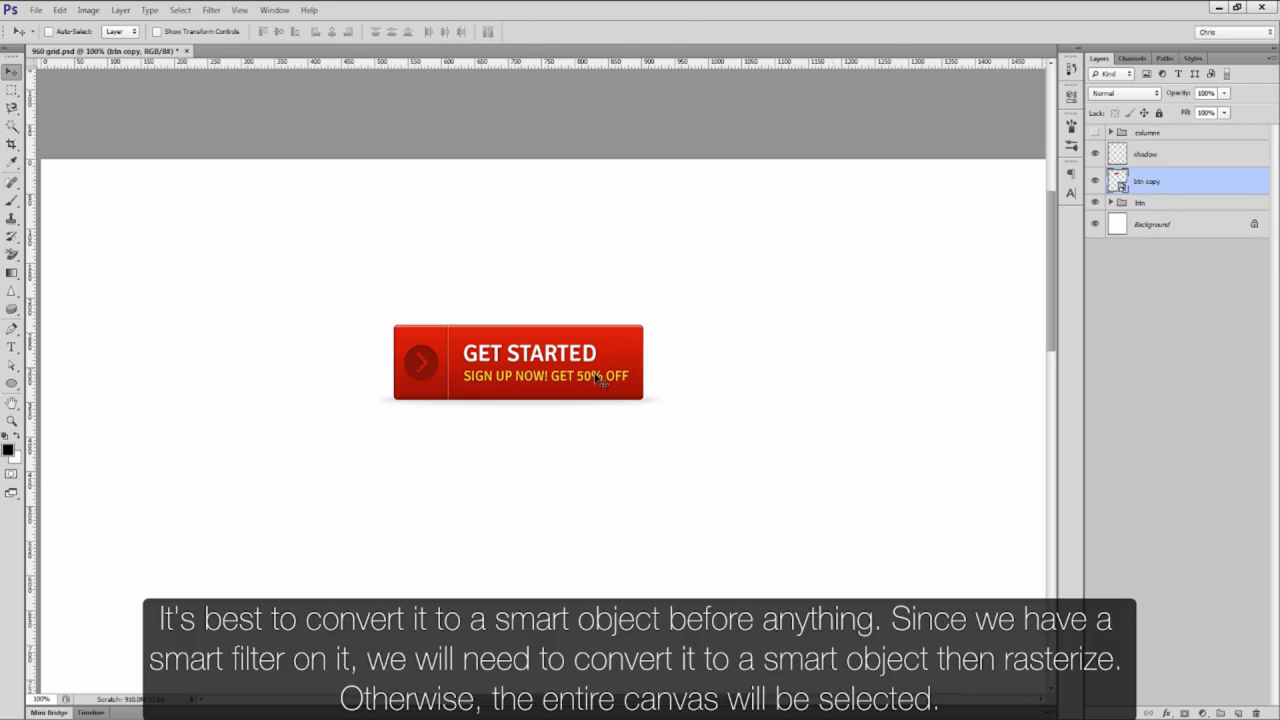
Step: Rasterize the btn copy smart object into a regular pixel layer
{"action": "key", "text": "ctrl+t"}
{"action": "key", "text": "Escape"}
{"action": "key", "text": "e"}
{"action": "left_click", "coordinate": [598, 382]}
{"action": "key", "text": "Return"}
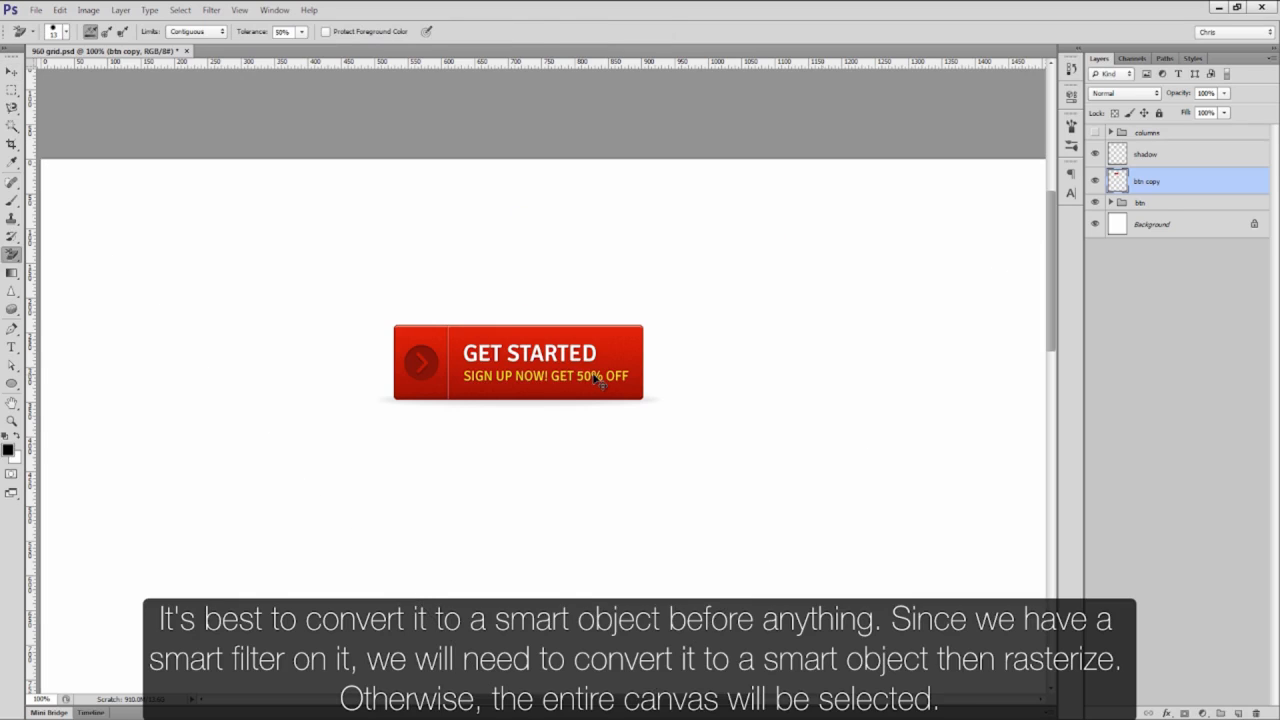
Step: Flip btn copy vertically and place it directly beneath the button, with its layer below the btn group
{"action": "key", "text": "ctrl+t"}
{"action": "right_click", "coordinate": [596, 374]}
{"action": "left_click", "coordinate": [640, 555]}
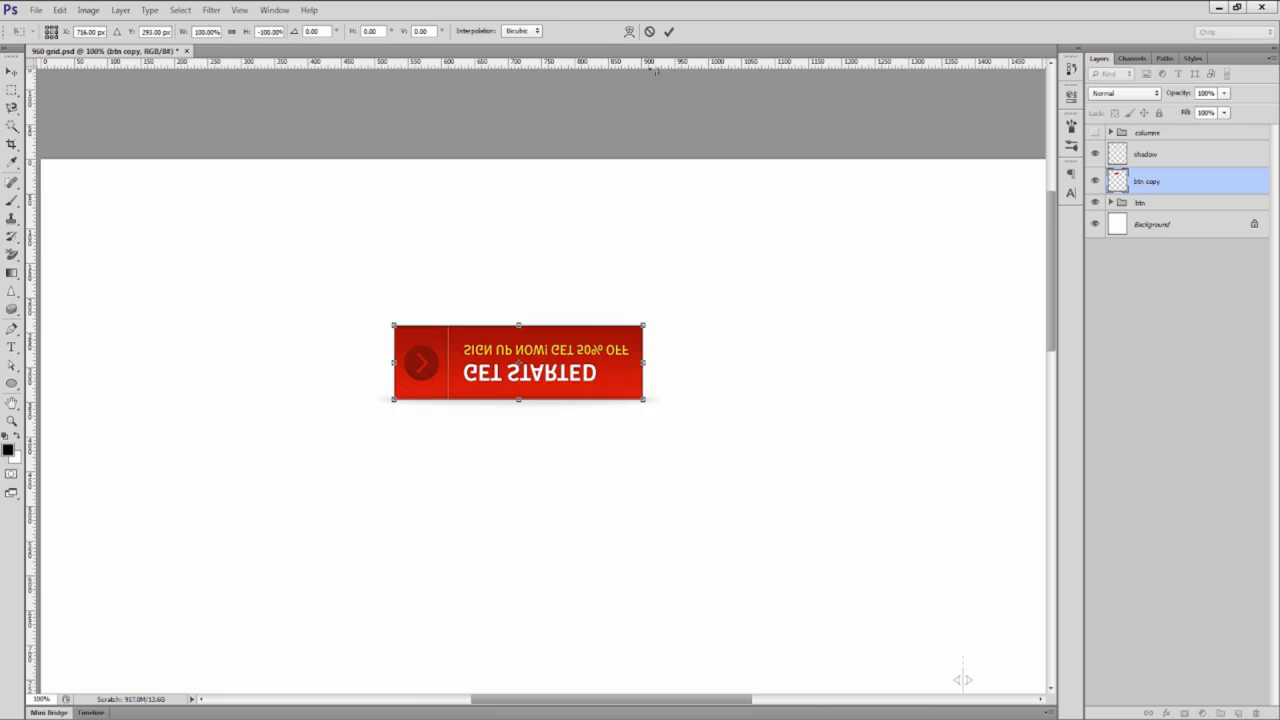
{"action": "left_click", "coordinate": [668, 31]}
{"action": "left_click_drag", "start_coordinate": [572, 373], "coordinate": [572, 448]}
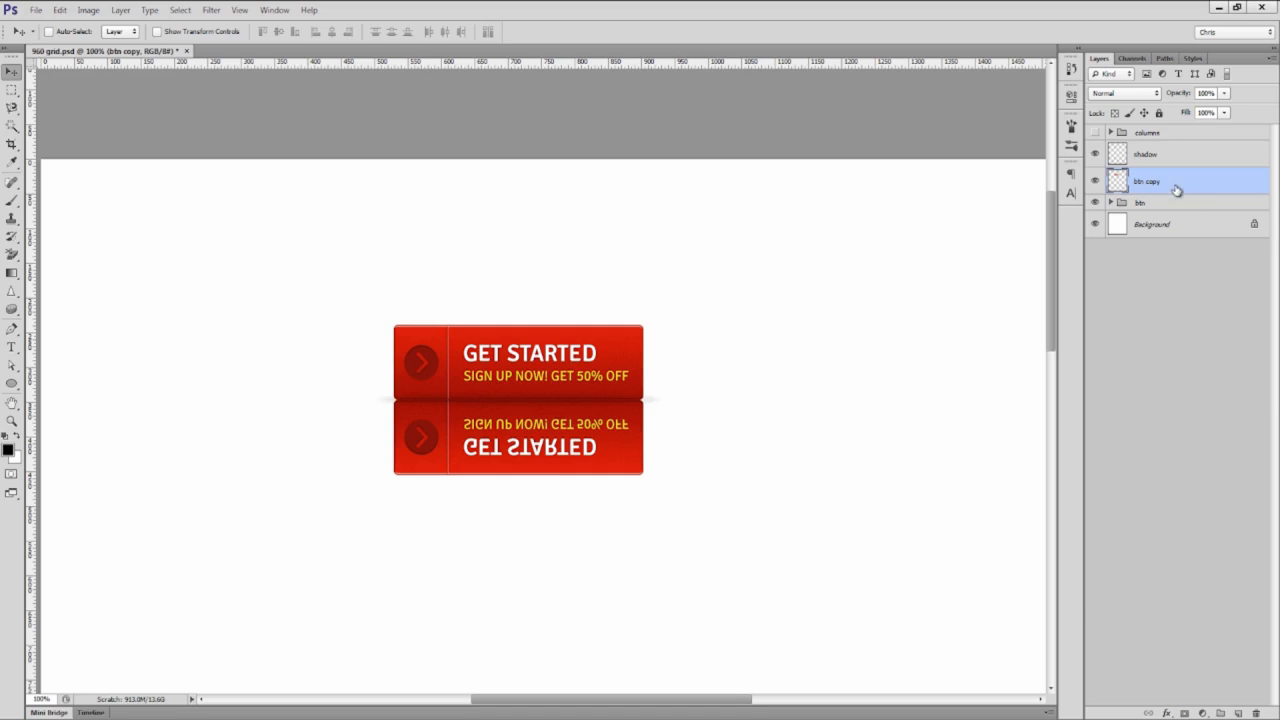
{"action": "left_click_drag", "start_coordinate": [1175, 186], "coordinate": [1171, 211]}
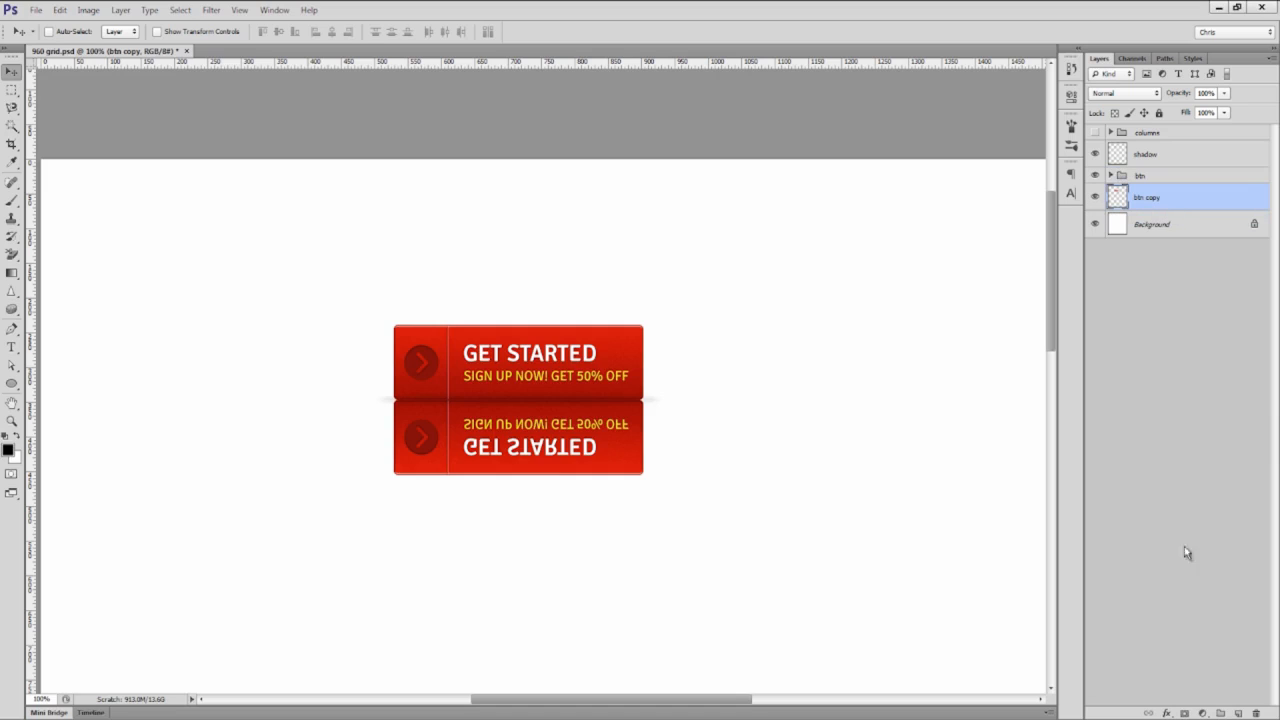
Step: Mask btn copy with a black-to-white linear gradient, leaving a short fading strip under the button, and set the layer's opacity to 40%
{"action": "left_click", "coordinate": [1184, 713]}
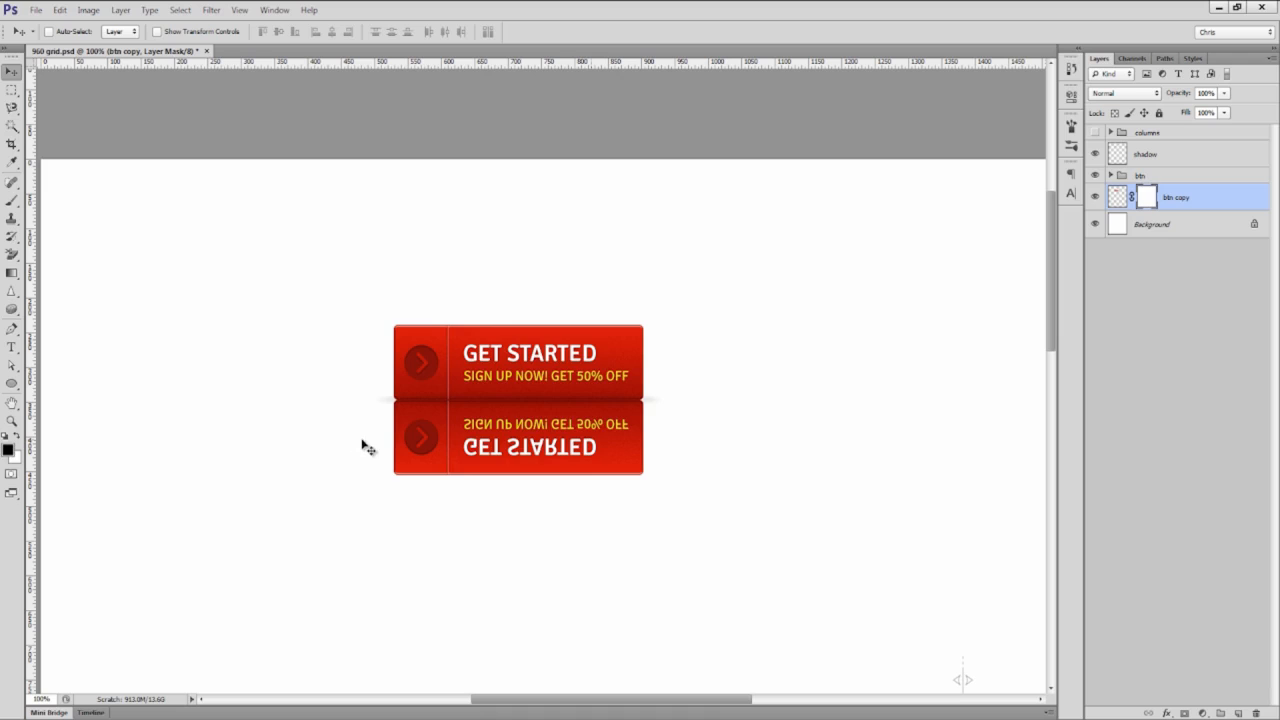
{"action": "key", "text": "g"}
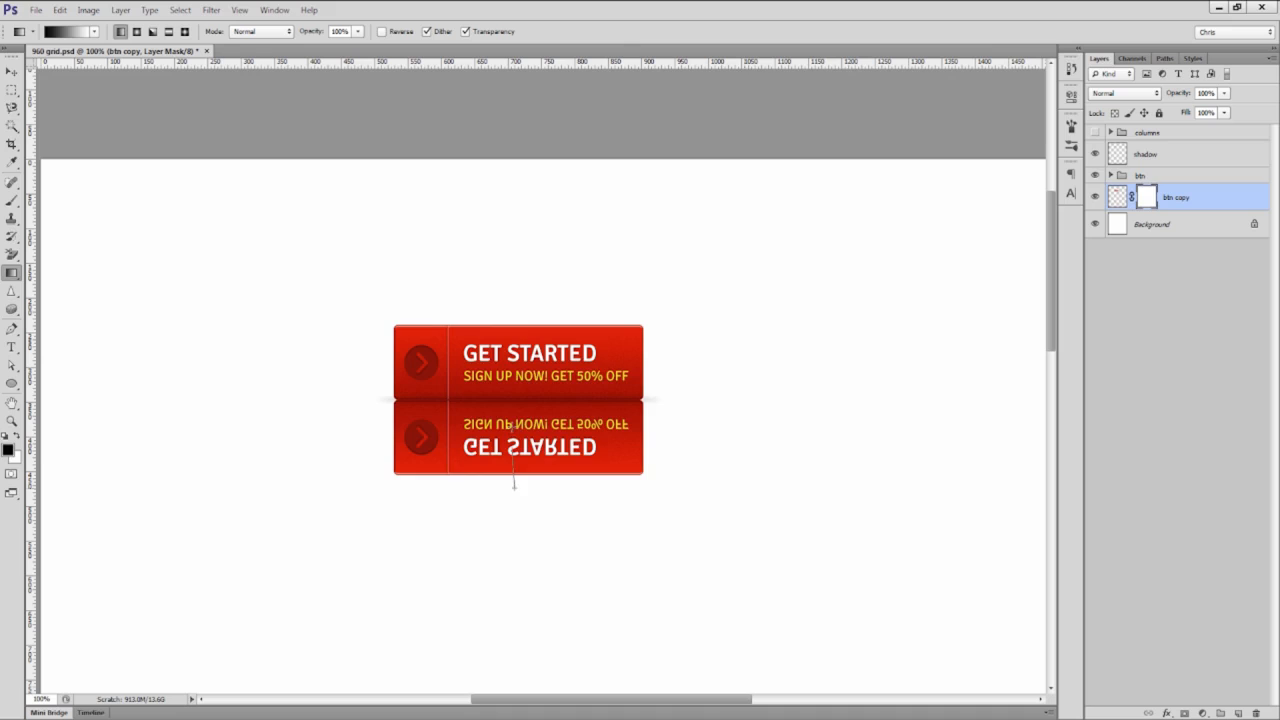
{"action": "left_click_drag", "start_coordinate": [515, 487], "coordinate": [513, 412]}
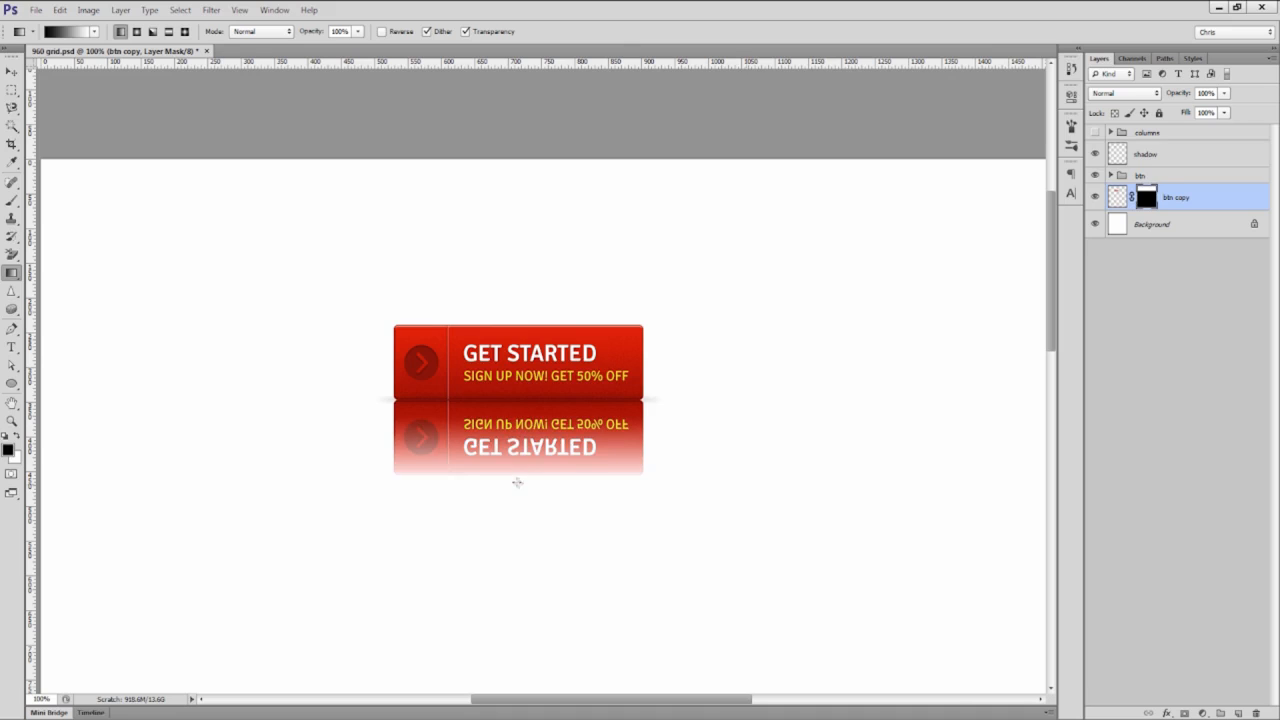
{"action": "left_click_drag", "start_coordinate": [514, 482], "coordinate": [528, 398]}
{"action": "left_click_drag", "start_coordinate": [528, 451], "coordinate": [530, 380]}
{"action": "mouse_move", "coordinate": [528, 424]}
{"action": "left_mouse_down"}
{"action": "mouse_move", "coordinate": [528, 386]}
{"action": "mouse_move", "coordinate": [526, 404]}
{"action": "left_mouse_up"}
{"action": "left_click_drag", "start_coordinate": [528, 428], "coordinate": [528, 380]}
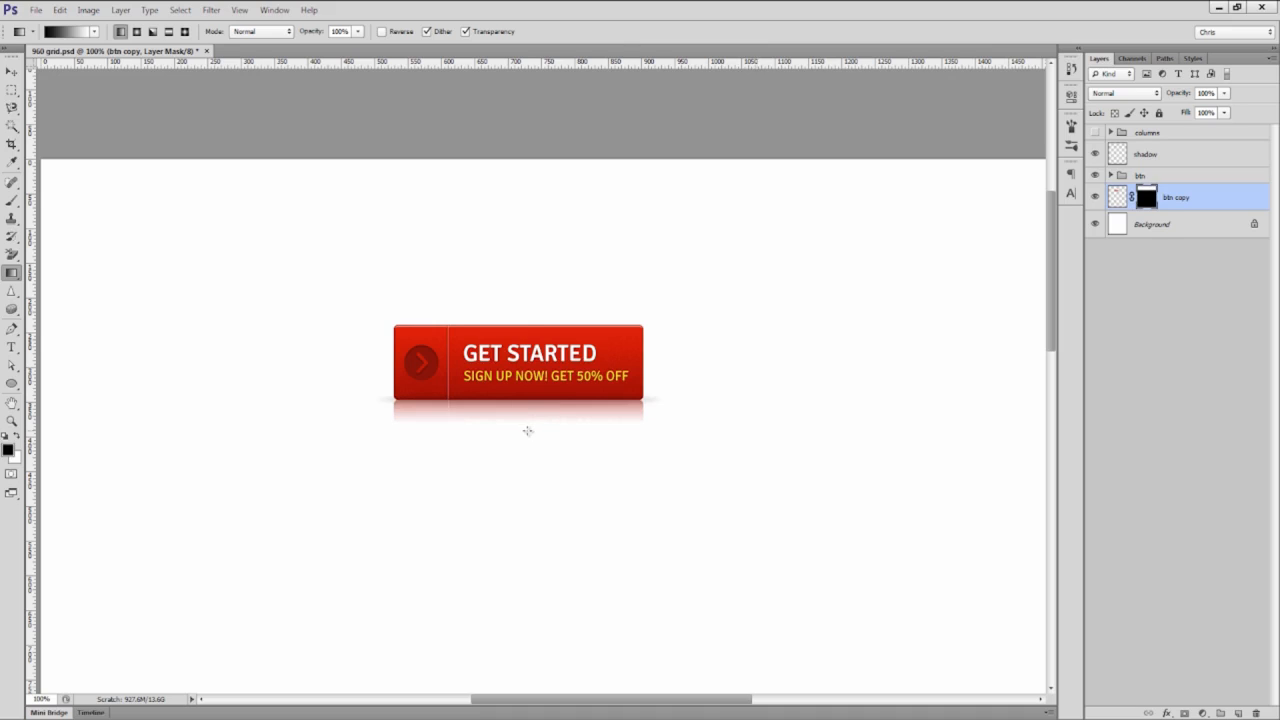
{"action": "left_click_drag", "start_coordinate": [526, 428], "coordinate": [524, 386]}
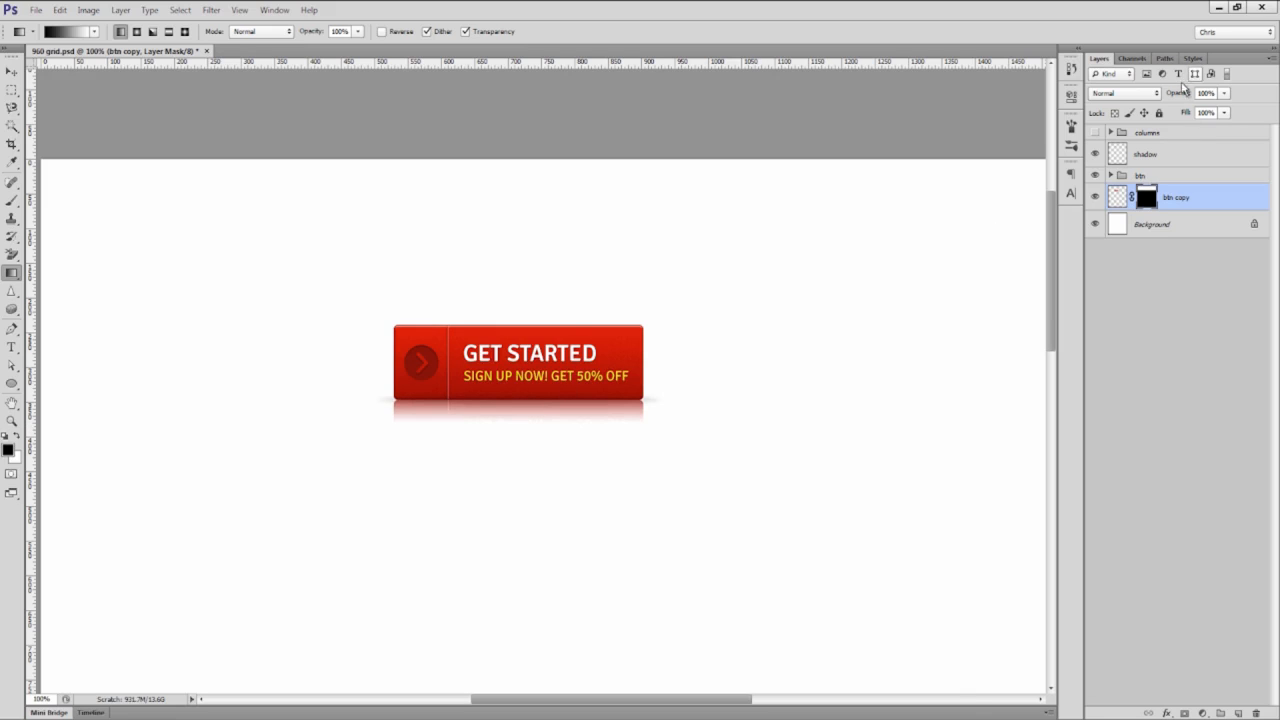
{"action": "left_click_drag", "start_coordinate": [1180, 95], "coordinate": [1170, 103]}
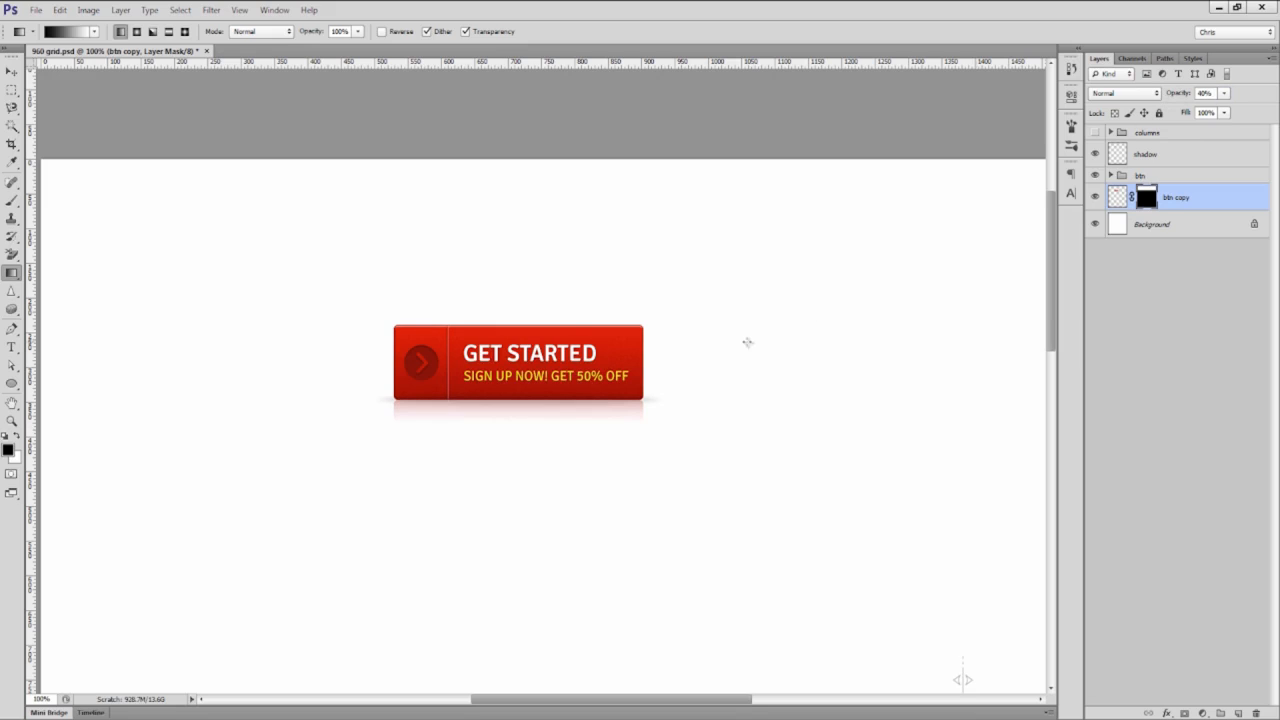
{"action": "key", "text": "v"}
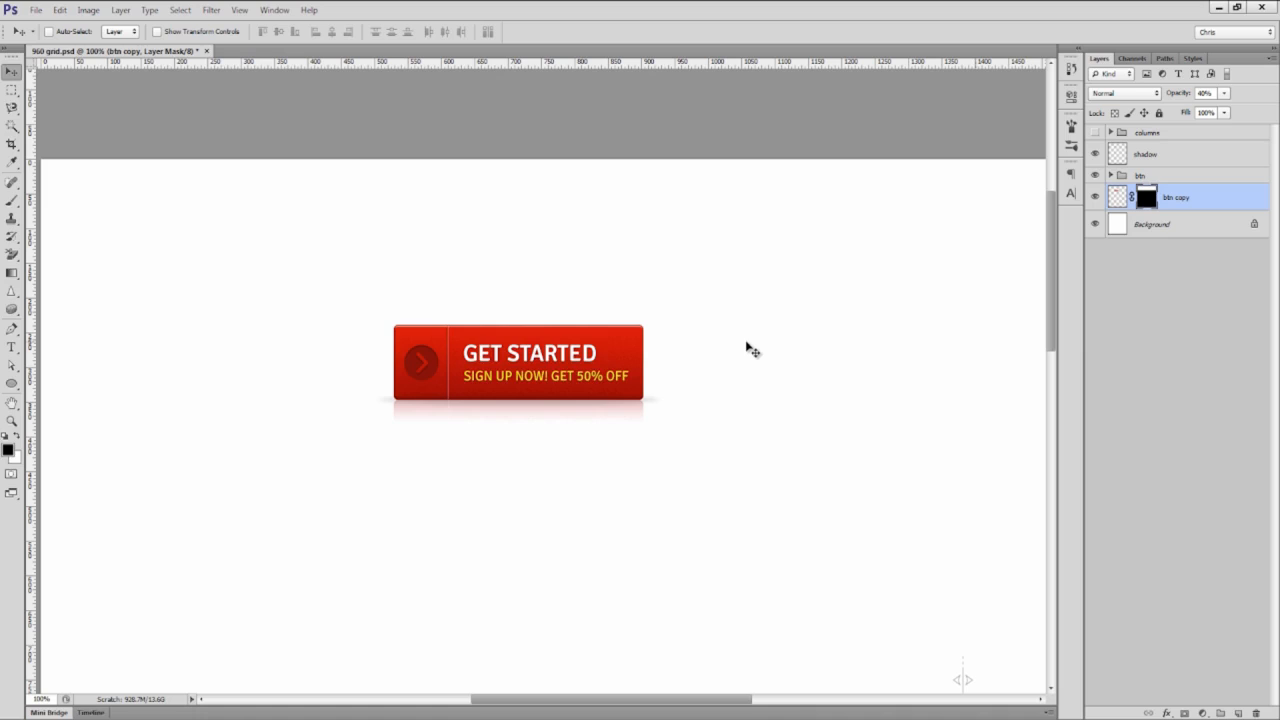
Step: Toggle the visibility of the reflection and shadow layers to compare the button with and without each effect
{"action": "left_click", "coordinate": [1094, 197]}
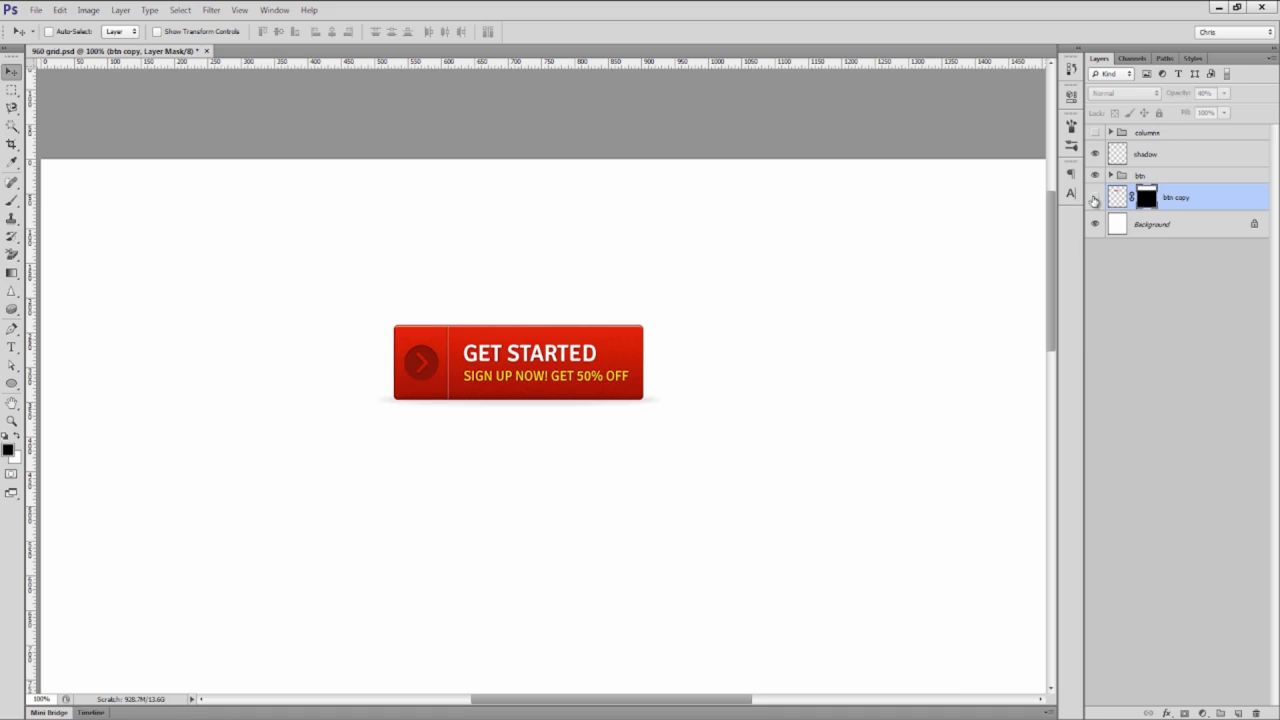
{"action": "left_click", "coordinate": [1094, 197]}
{"action": "left_click", "coordinate": [1094, 154]}
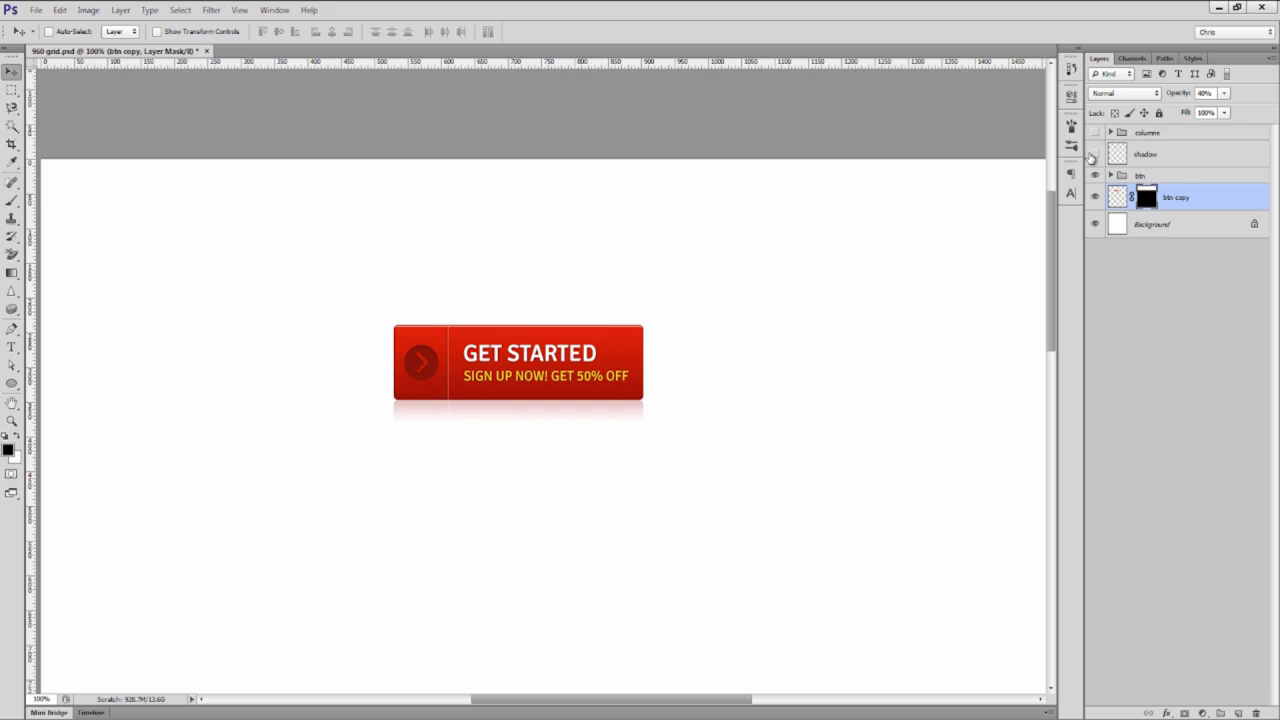